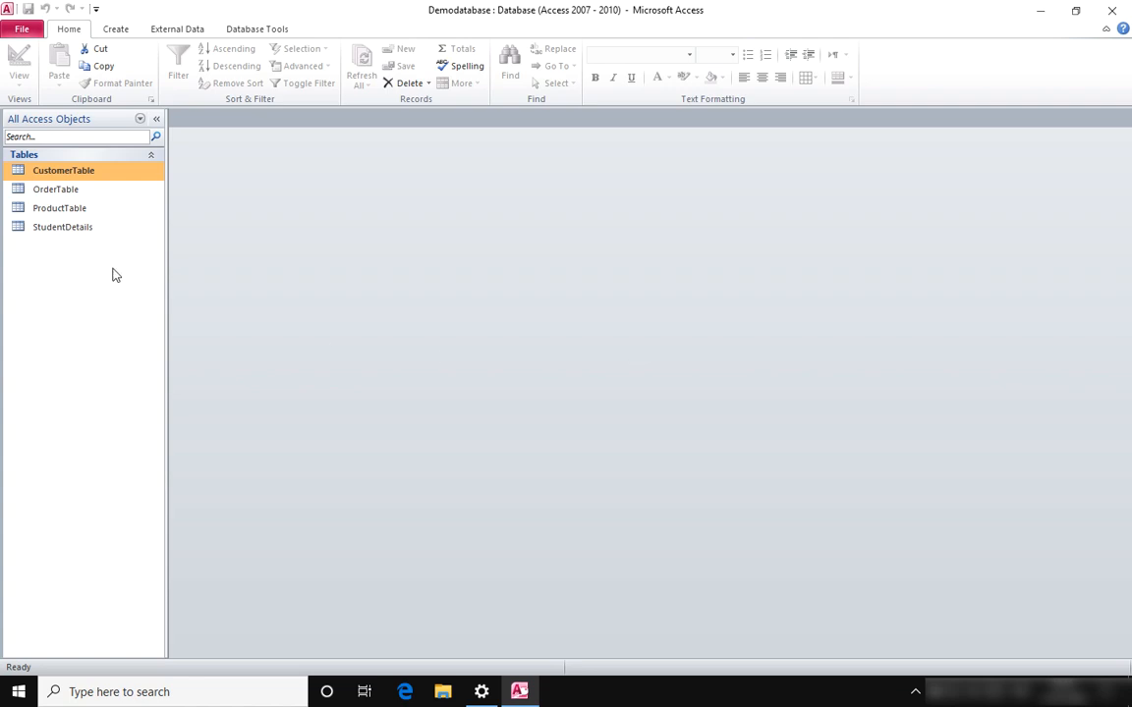
Open CustomerTable in Design View, set cust_id as its primary key, and return to Datasheet View.
double_click(93, 173)
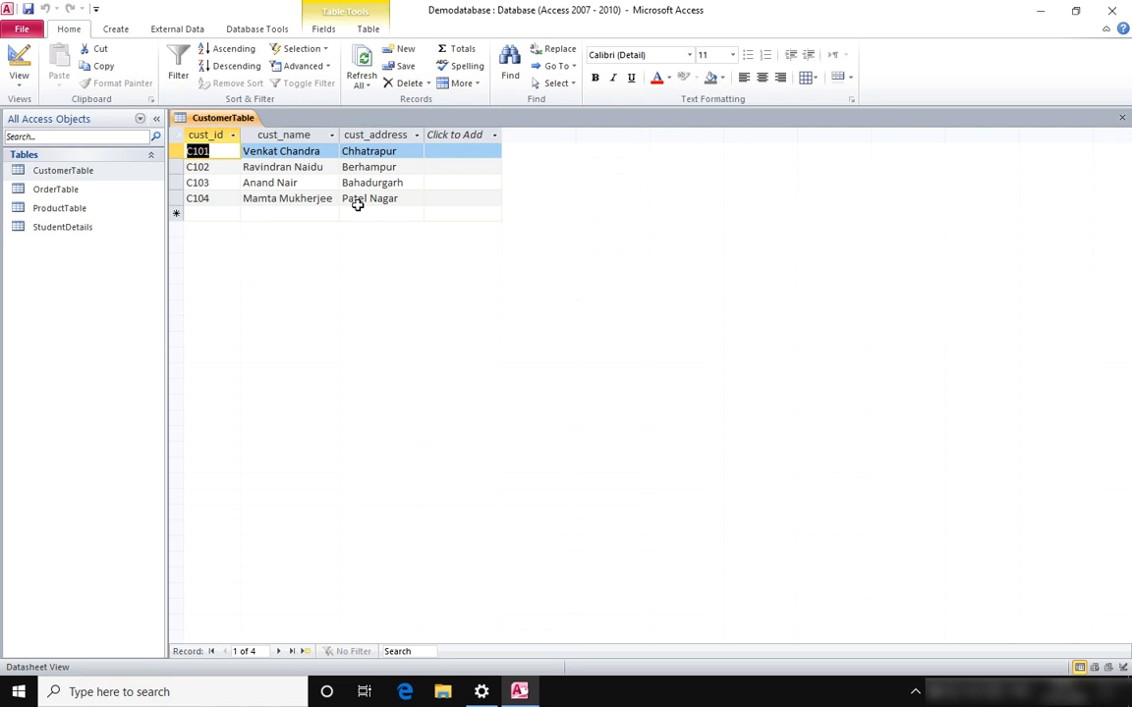
click(18, 86)
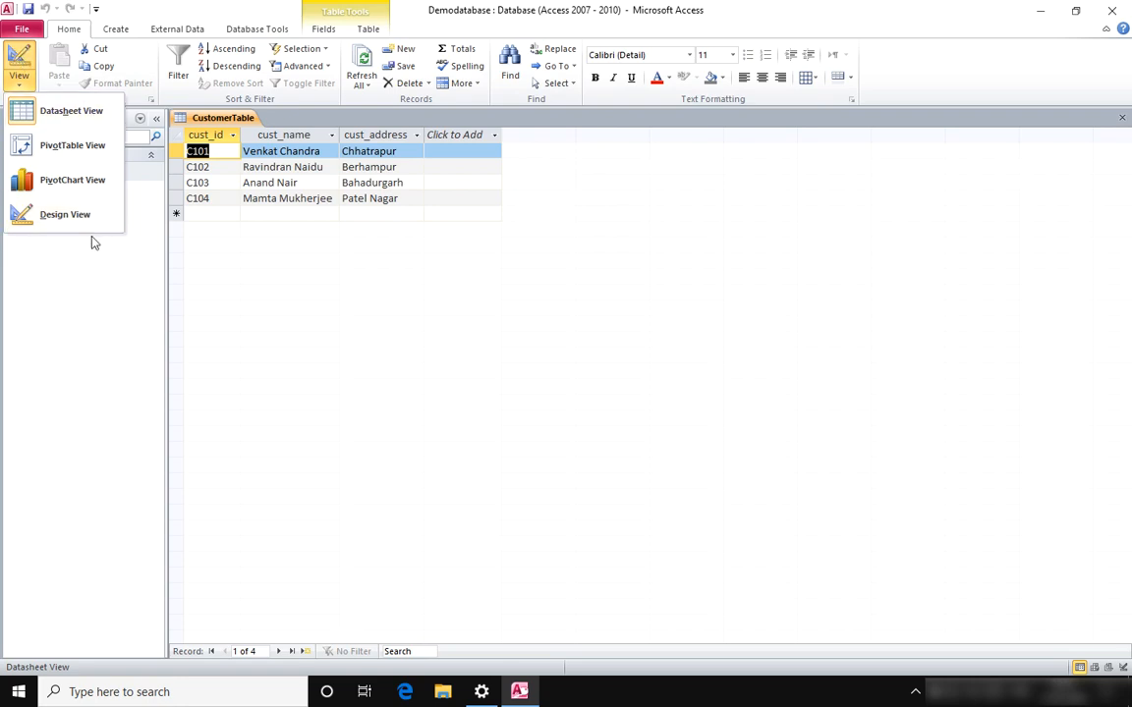
click(82, 212)
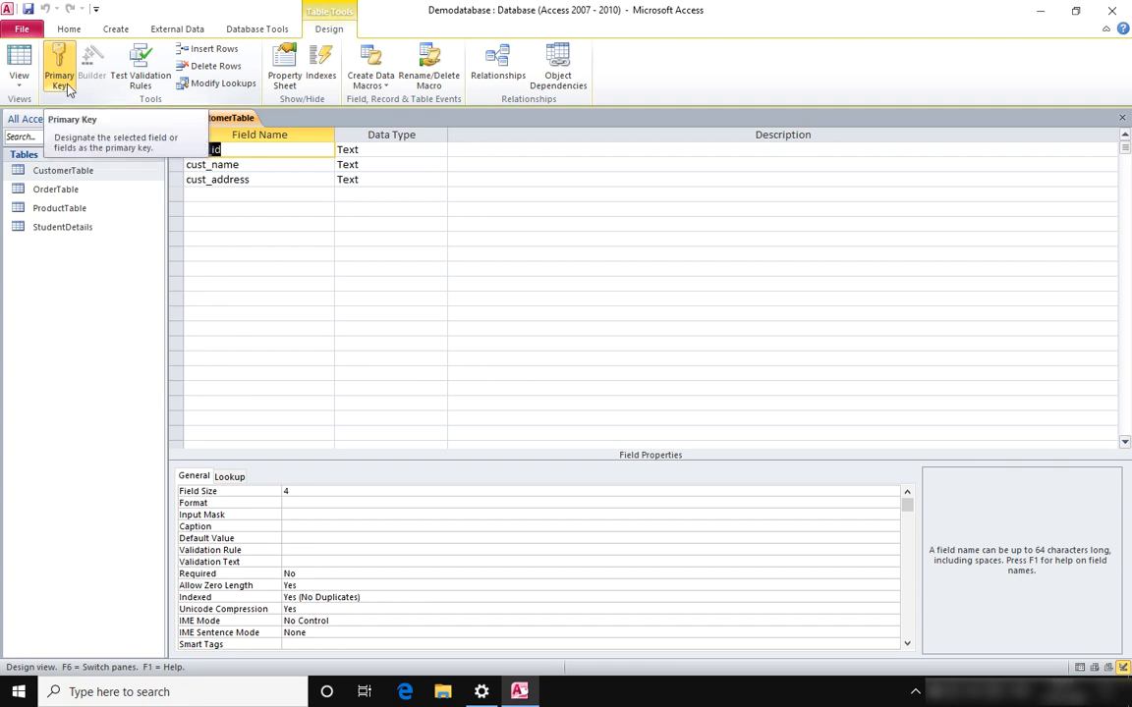
click(67, 86)
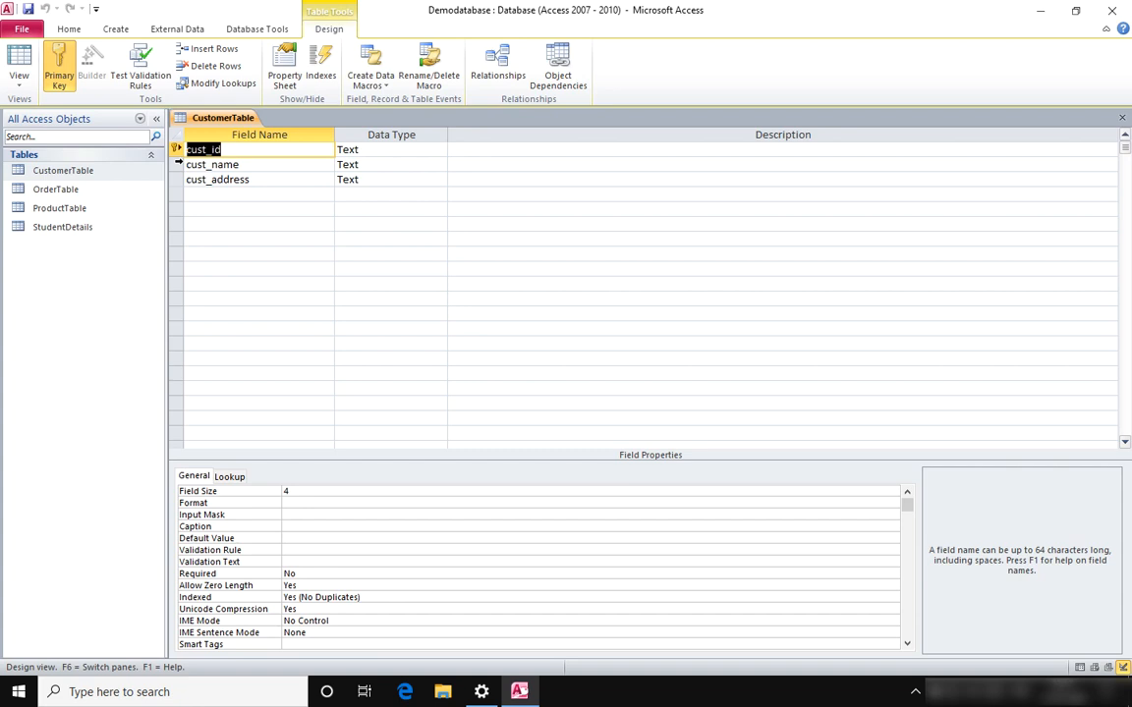
click(19, 59)
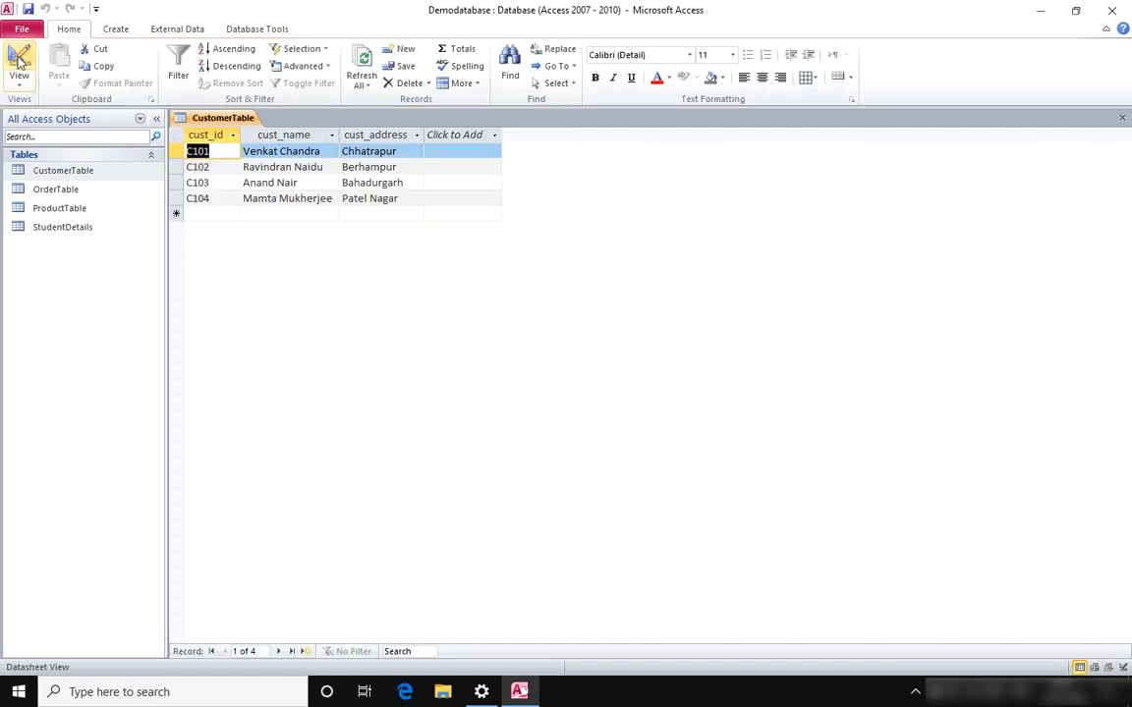
Try to add a CustomerTable record reusing the first customer's cust_id, with name Test Name and address Test Address.
click(225, 214)
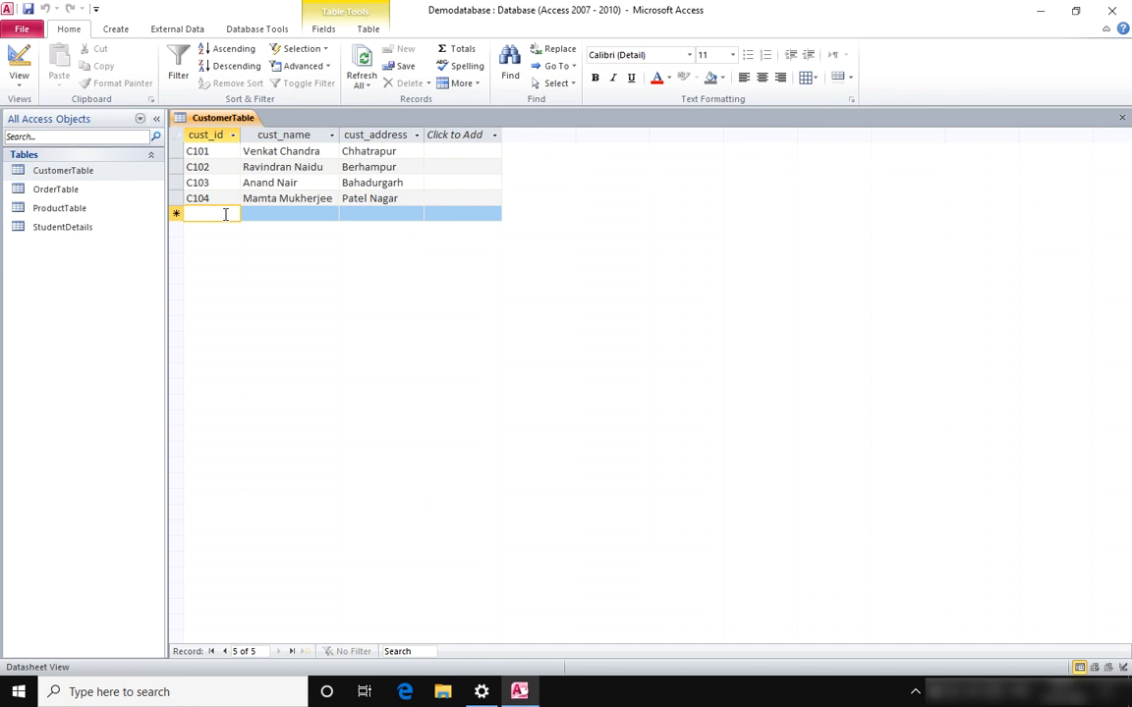
text(C101)
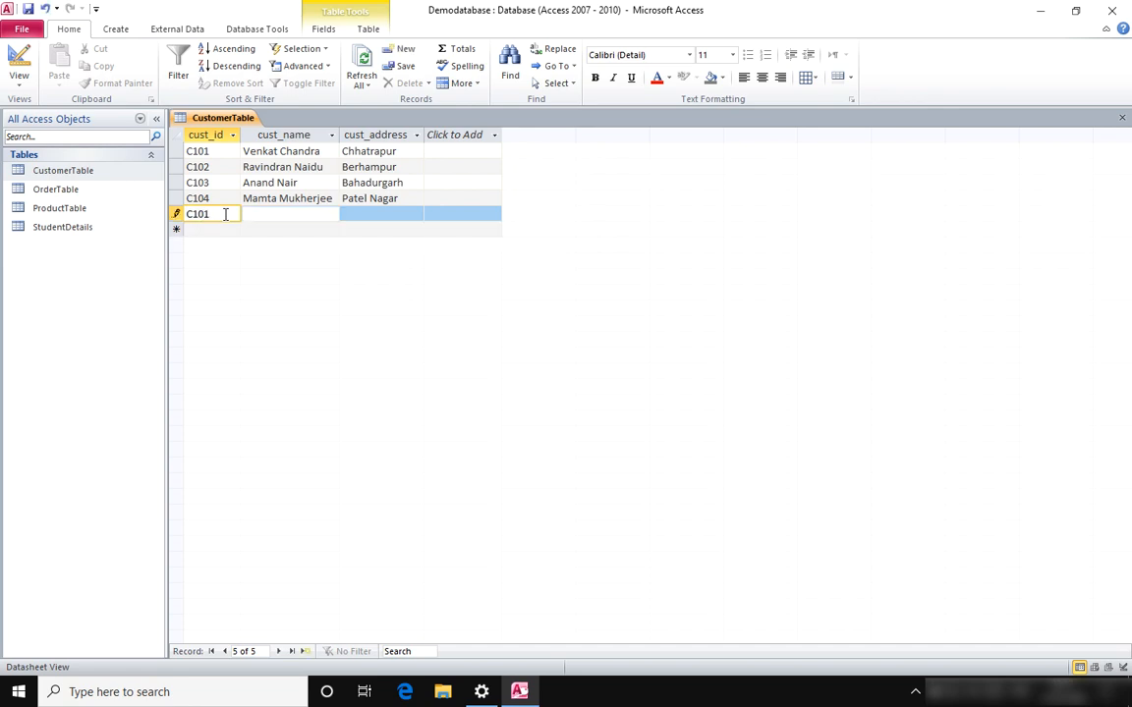
key(Tab)
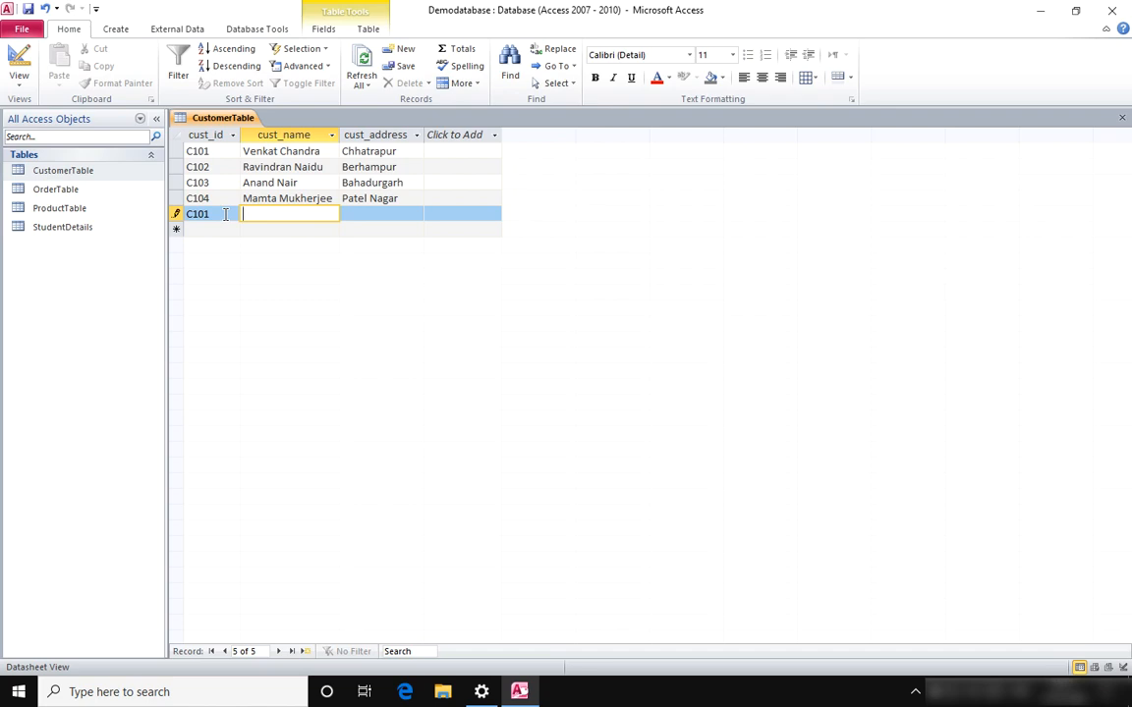
text(TestName)
key(Tab)
text(T)
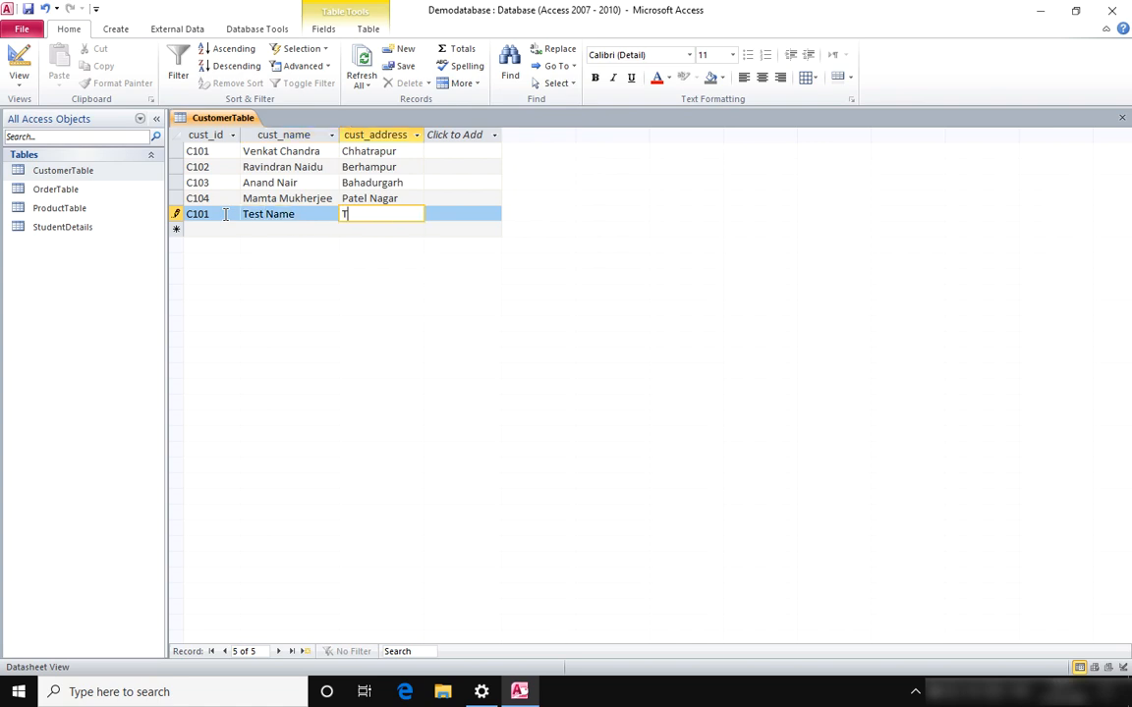
text(est Address)
click(349, 229)
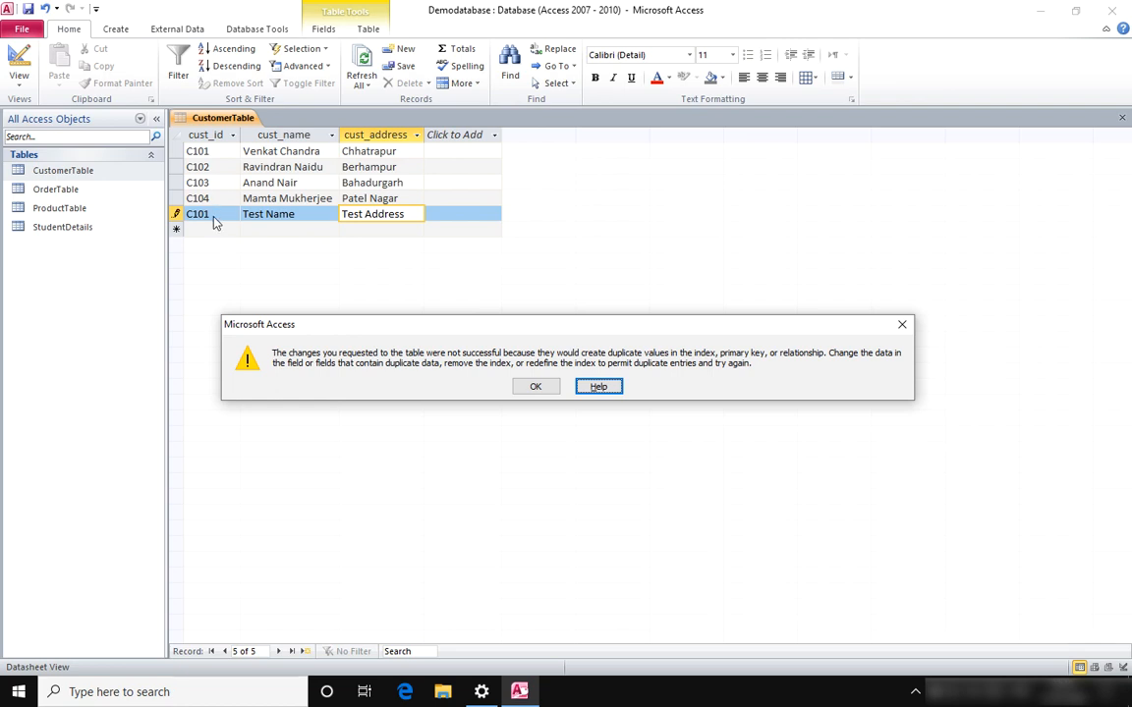
click(530, 388)
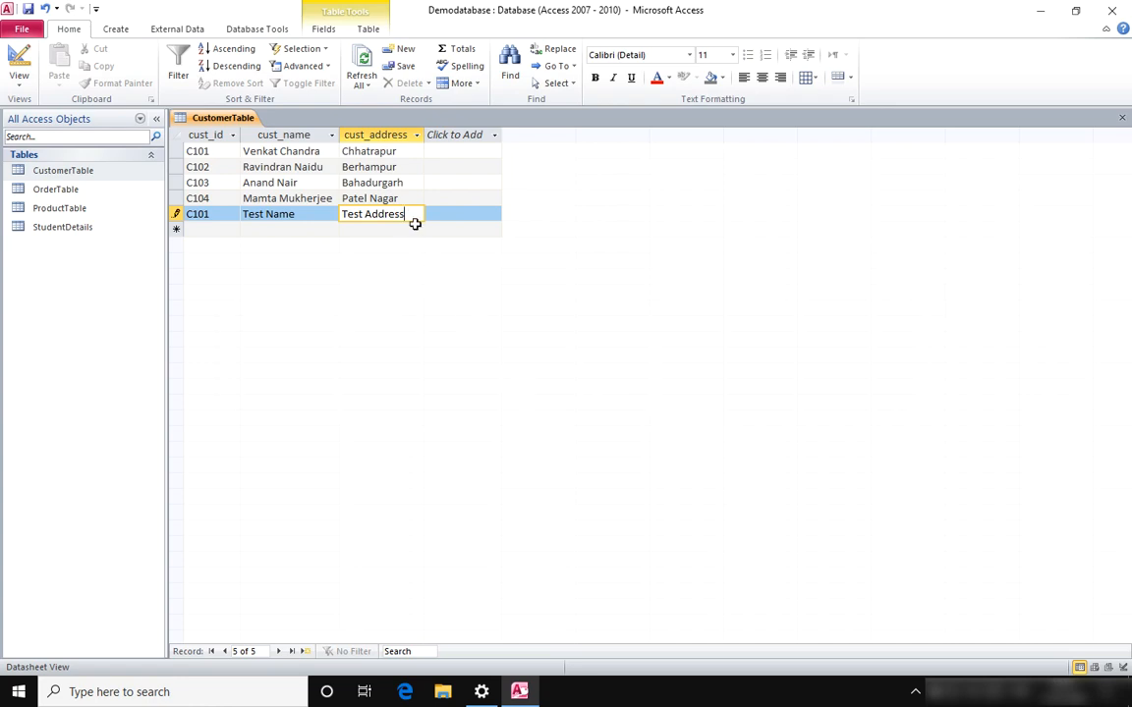
Clear the cust_address and cust_name values from the unsaved fifth record.
drag(379, 213, 322, 213)
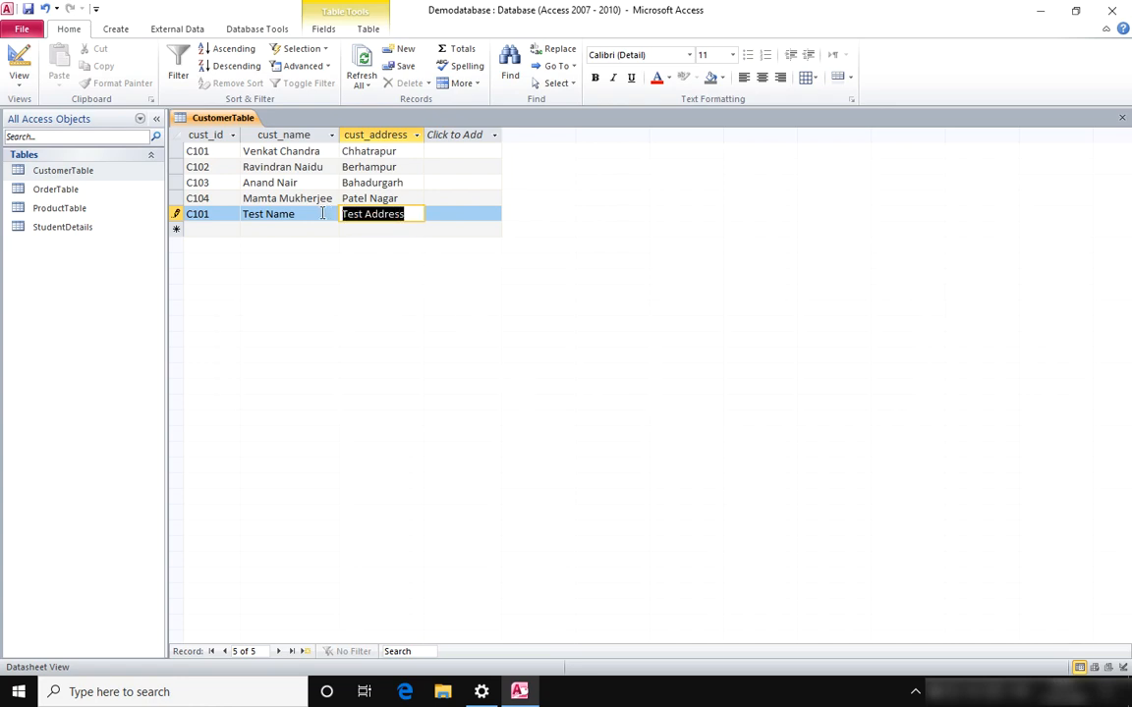
key(BackSpace)
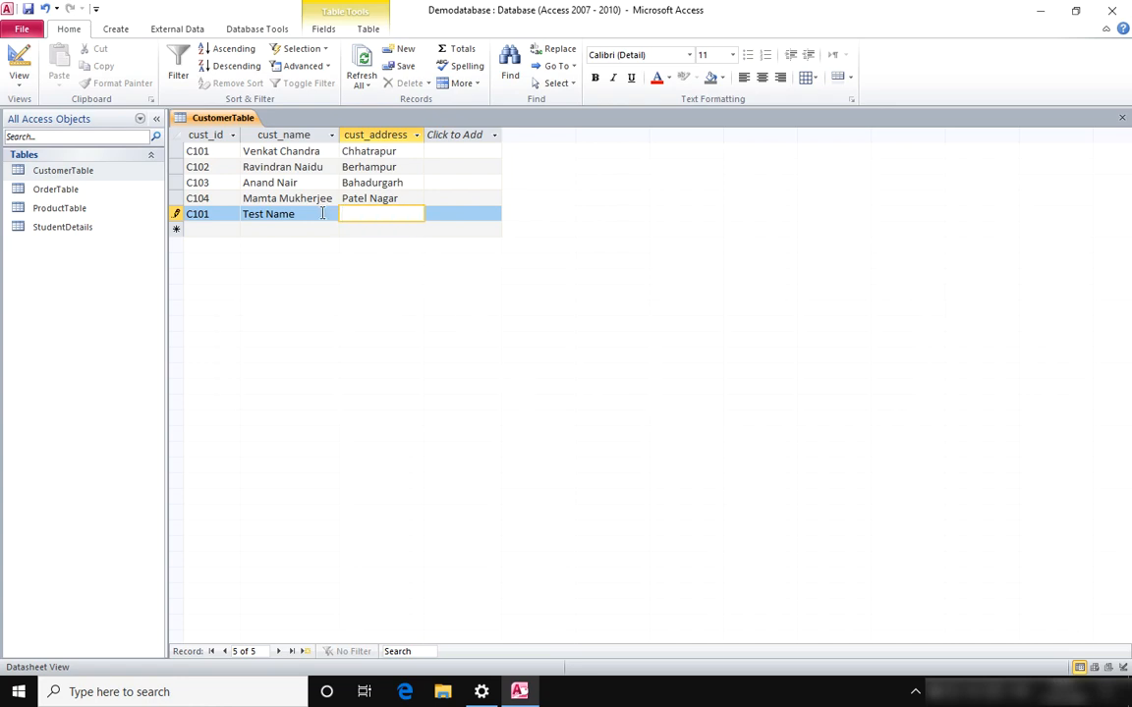
click(322, 213)
key(BackSpace)
key(BackSpace)
key(BackSpace)
key(BackSpace)
key(BackSpace)
key(BackSpace)
key(BackSpace)
key(BackSpace)
key(BackSpace)
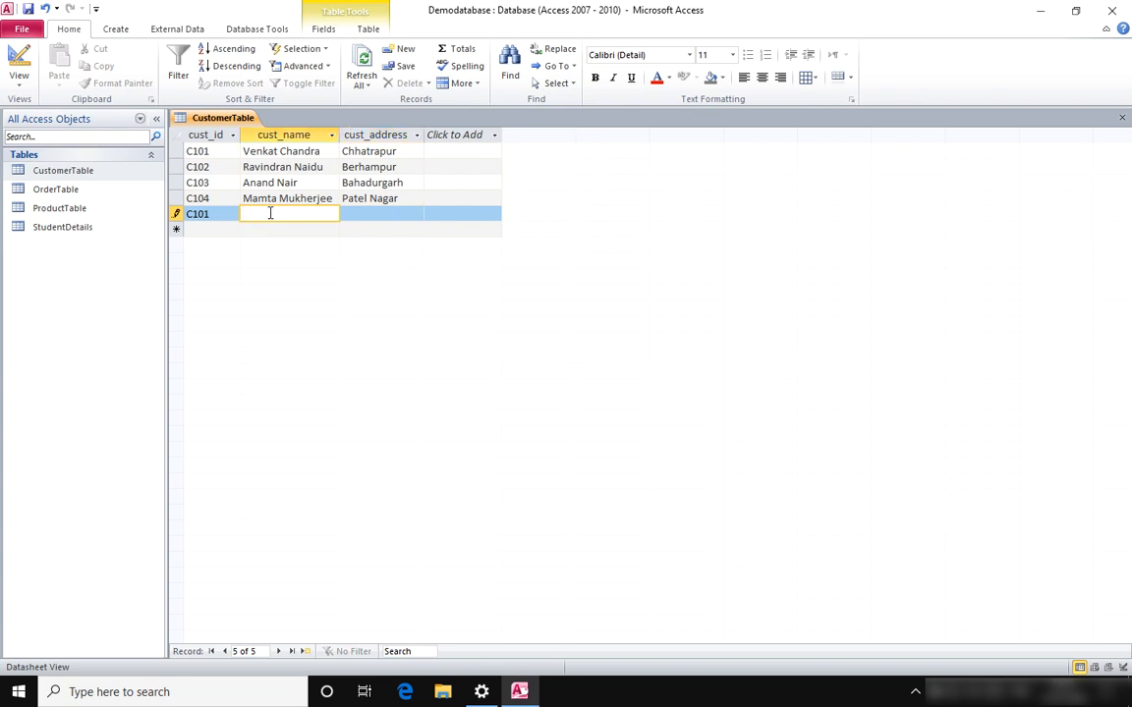
Clear the fifth record's cust_id and try to save the record with all fields empty.
click(221, 214)
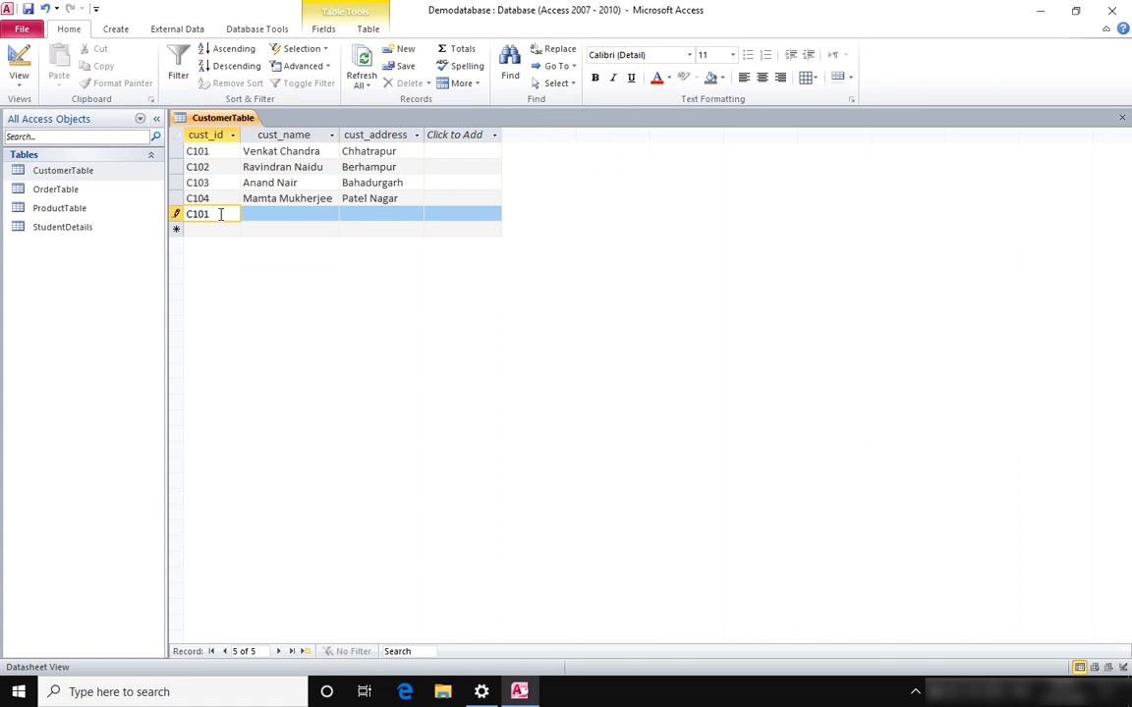
key(BackSpace)
key(BackSpace)
key(BackSpace)
key(BackSpace)
key(Tab)
key(Tab)
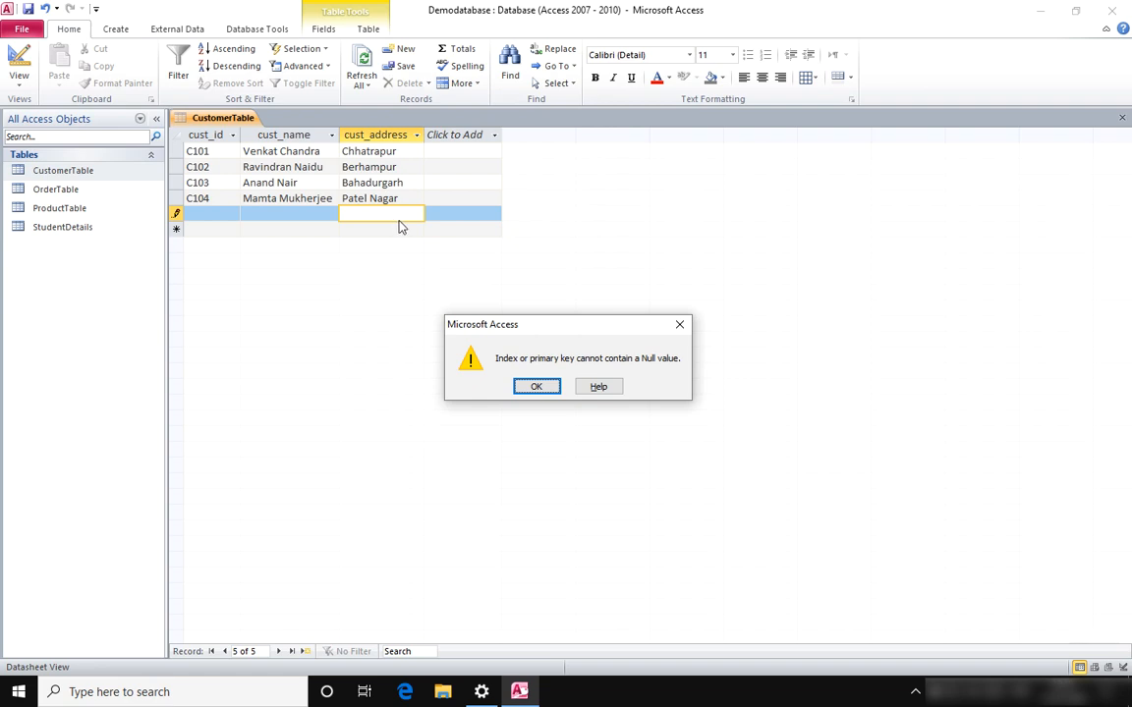
click(537, 387)
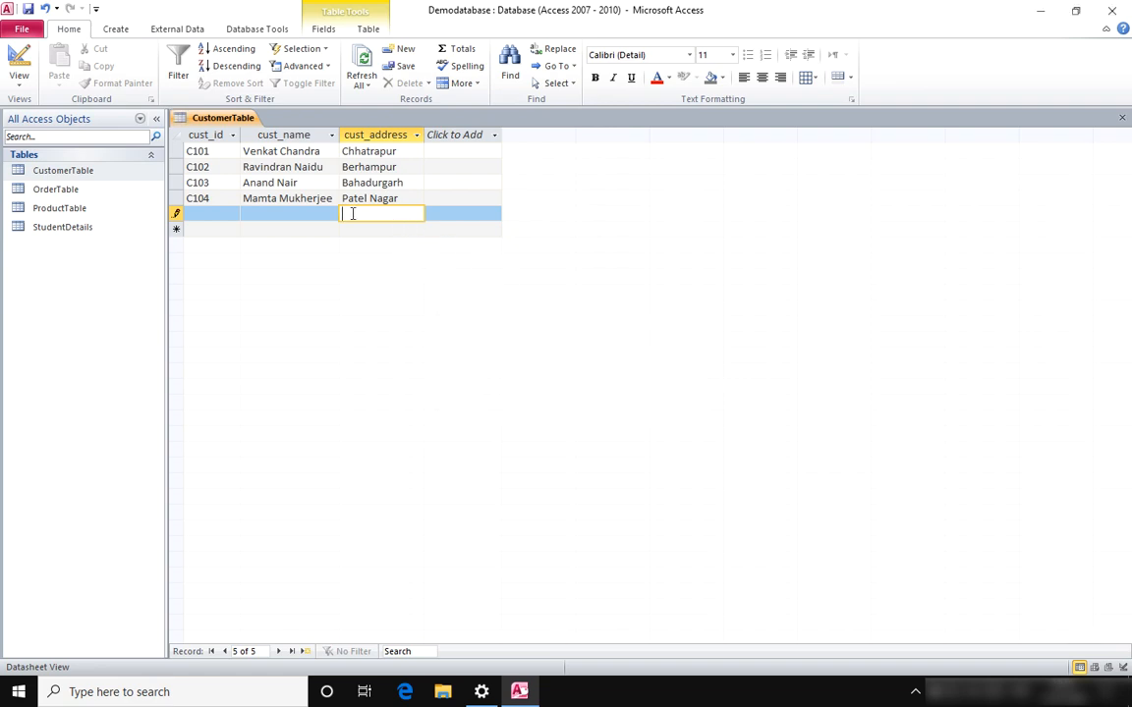
Enter the customer's address and full name in the fifth record and try to save it without a cust_id.
text(Rajendra Nagar)
click(323, 217)
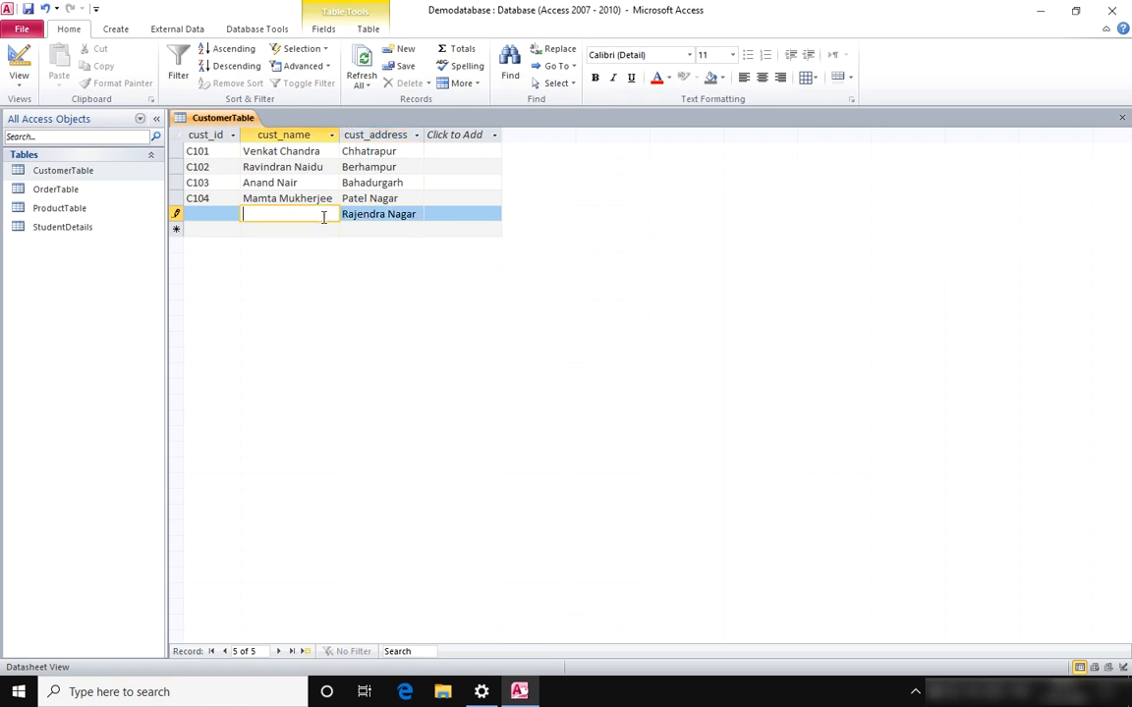
text(Mukesh Bhatnagar)
click(382, 214)
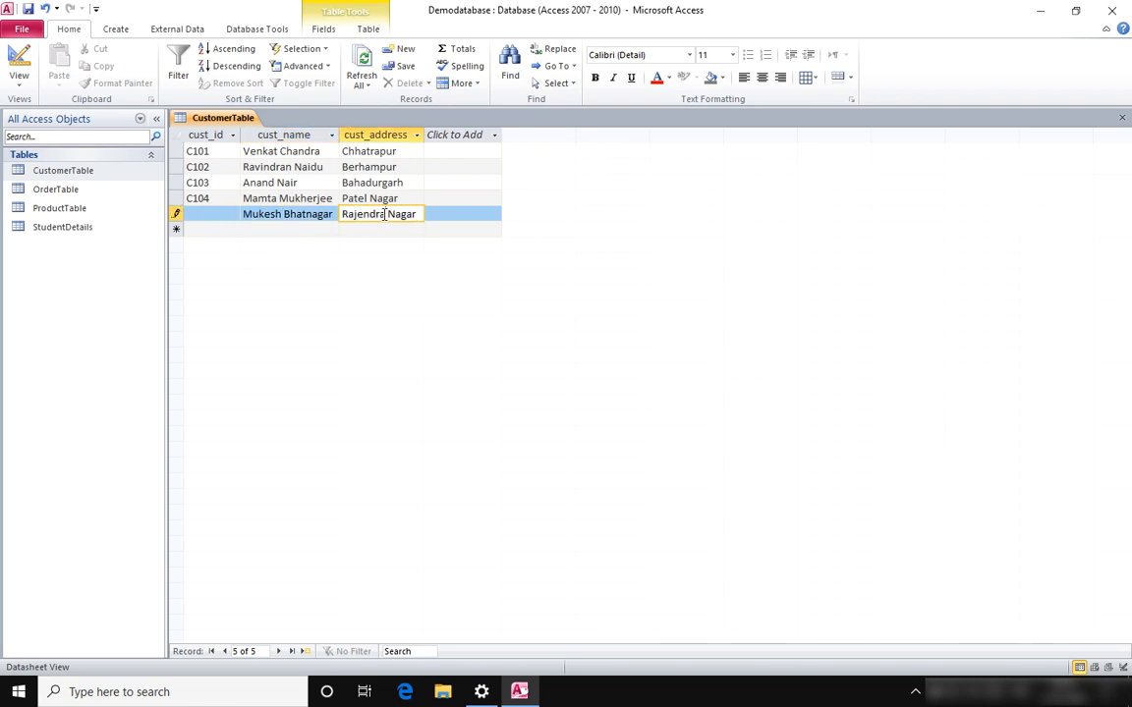
click(265, 232)
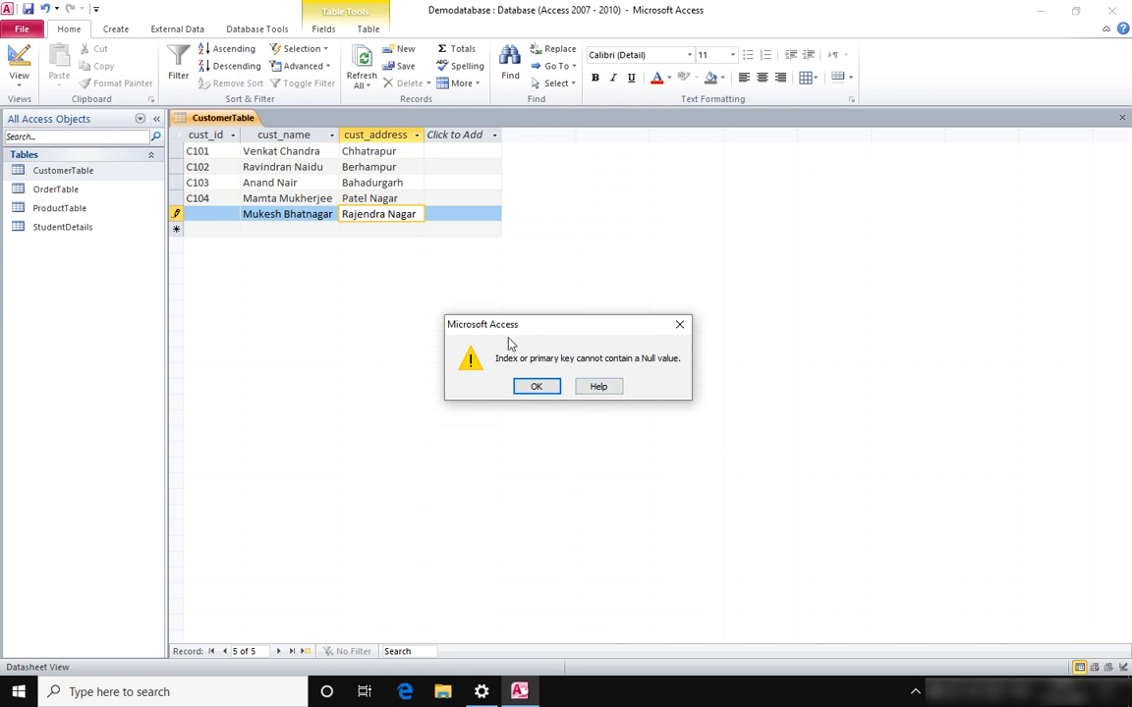
click(537, 387)
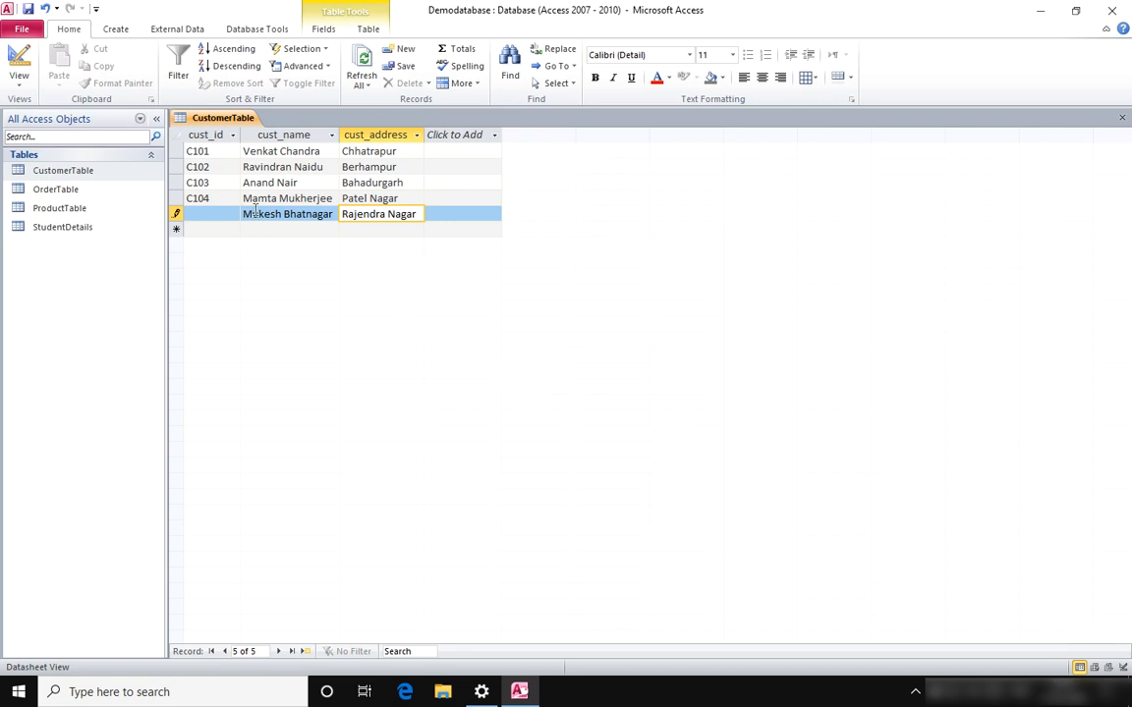
Try to save the fifth record with the third customer's cust_id.
click(223, 213)
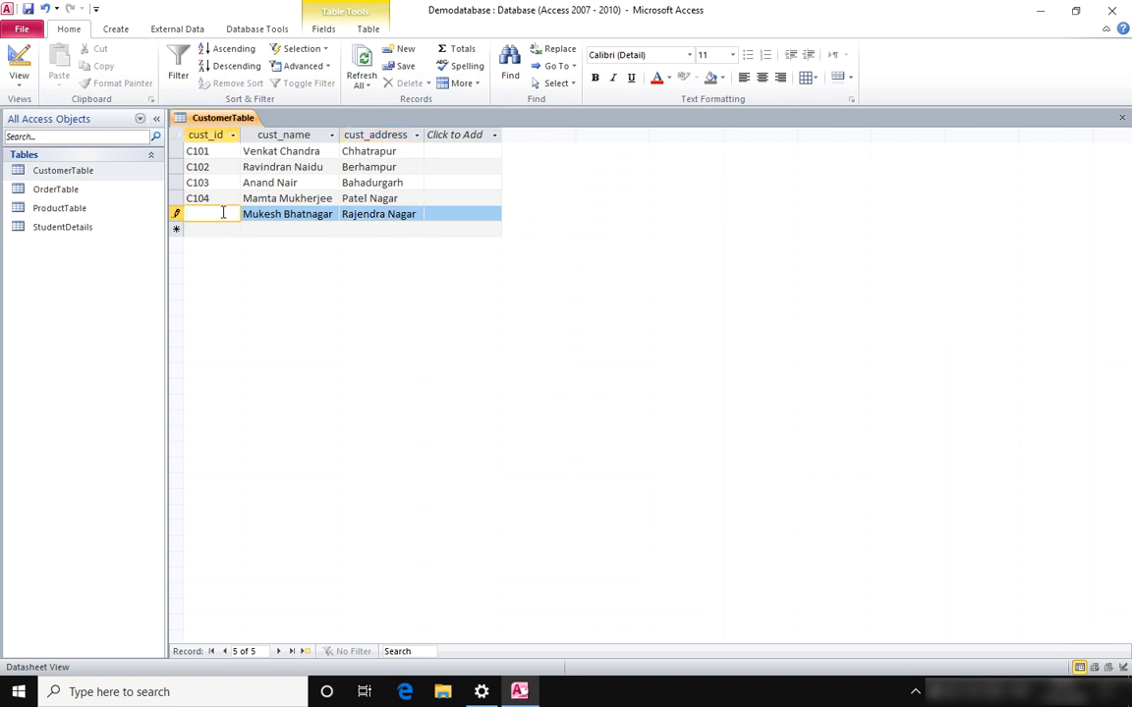
text(C103)
click(216, 231)
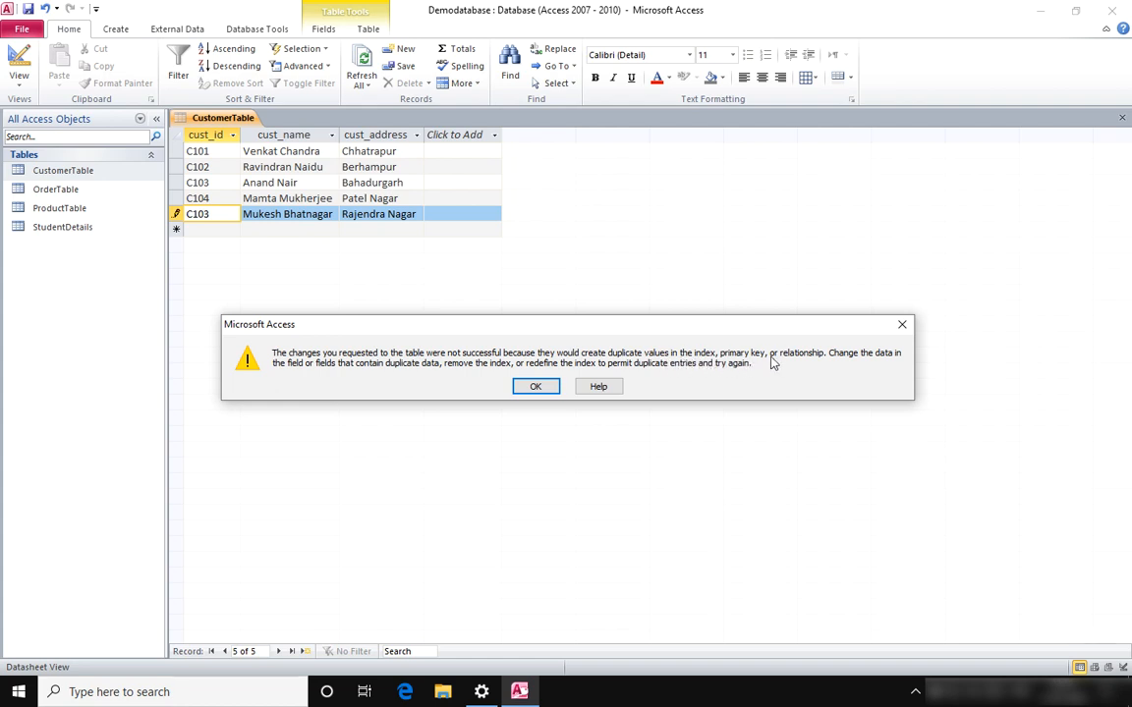
click(534, 387)
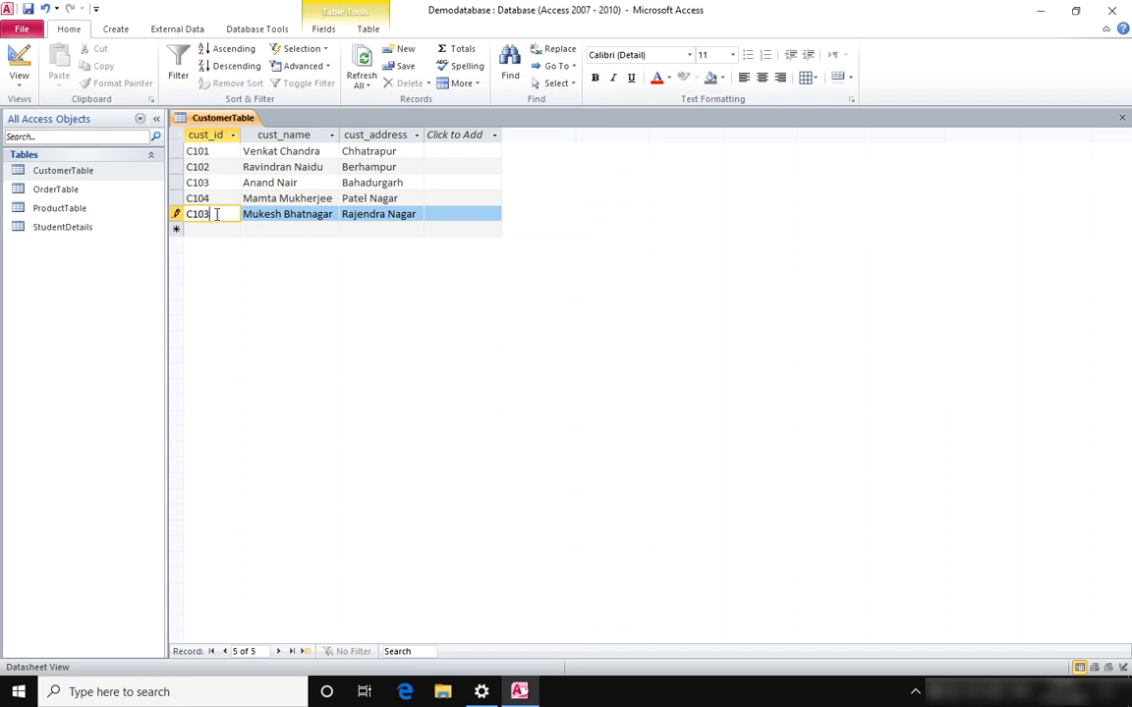
Change the fifth record's cust_id to the next unused ID in the sequence and save the record.
key(BackSpace)
text(5)
click(224, 232)
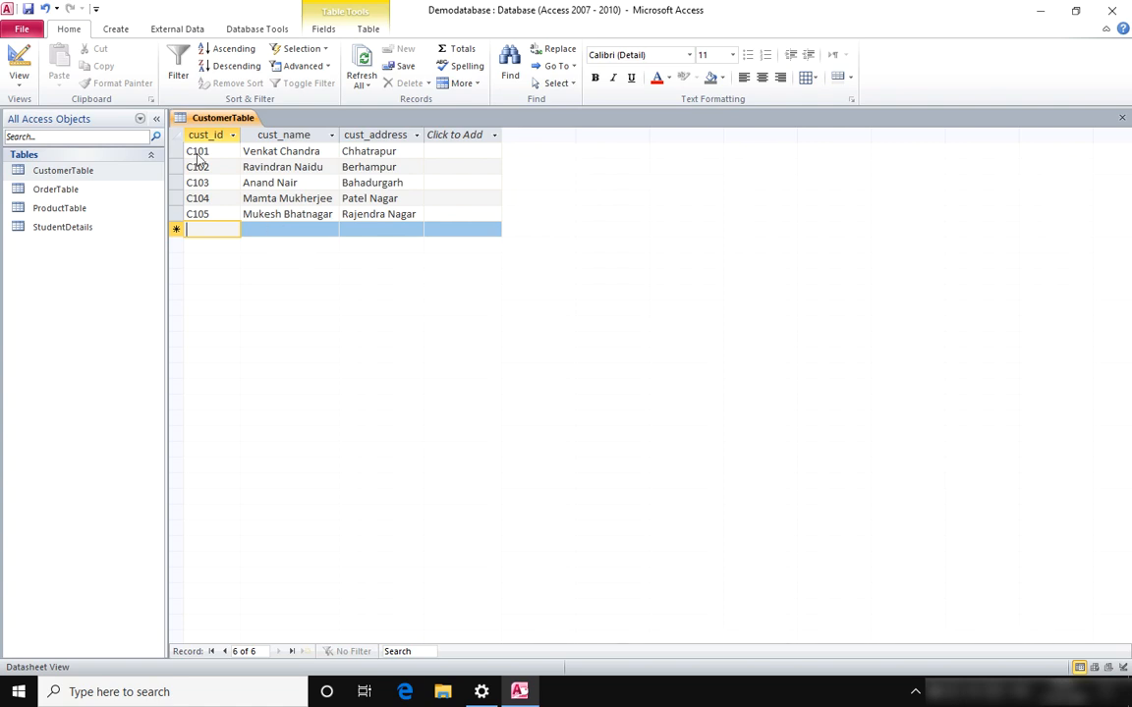
Open OrderTable, check in Design View which field is its primary key, and return to Datasheet View.
double_click(81, 196)
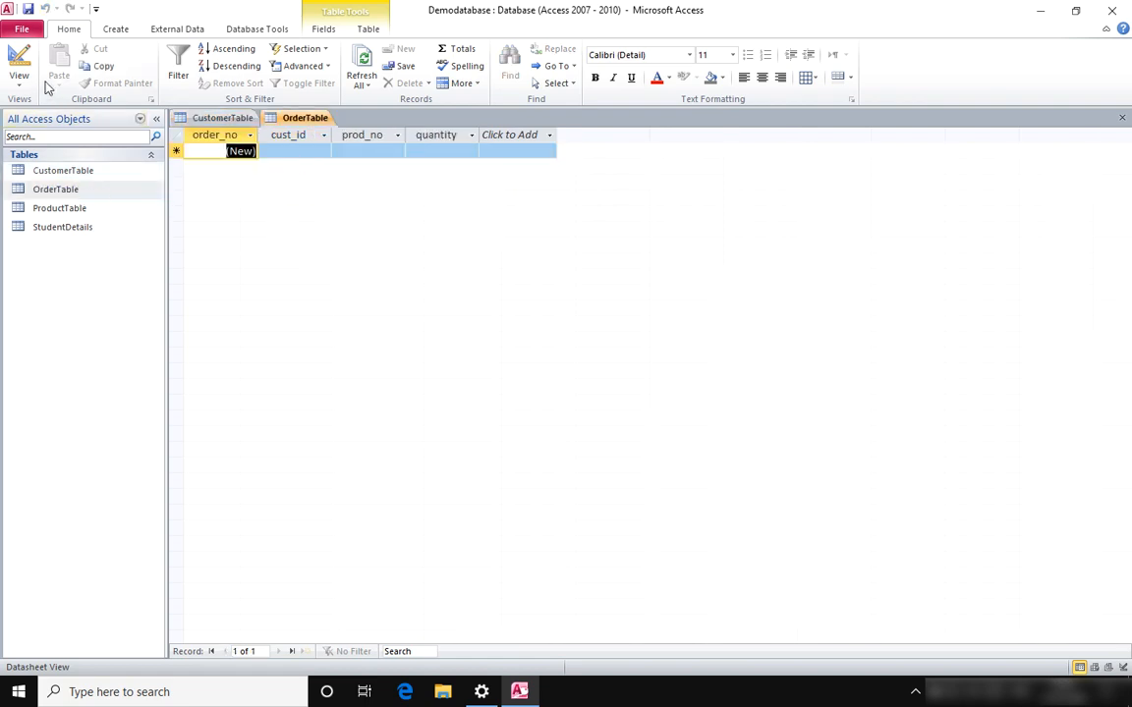
click(17, 57)
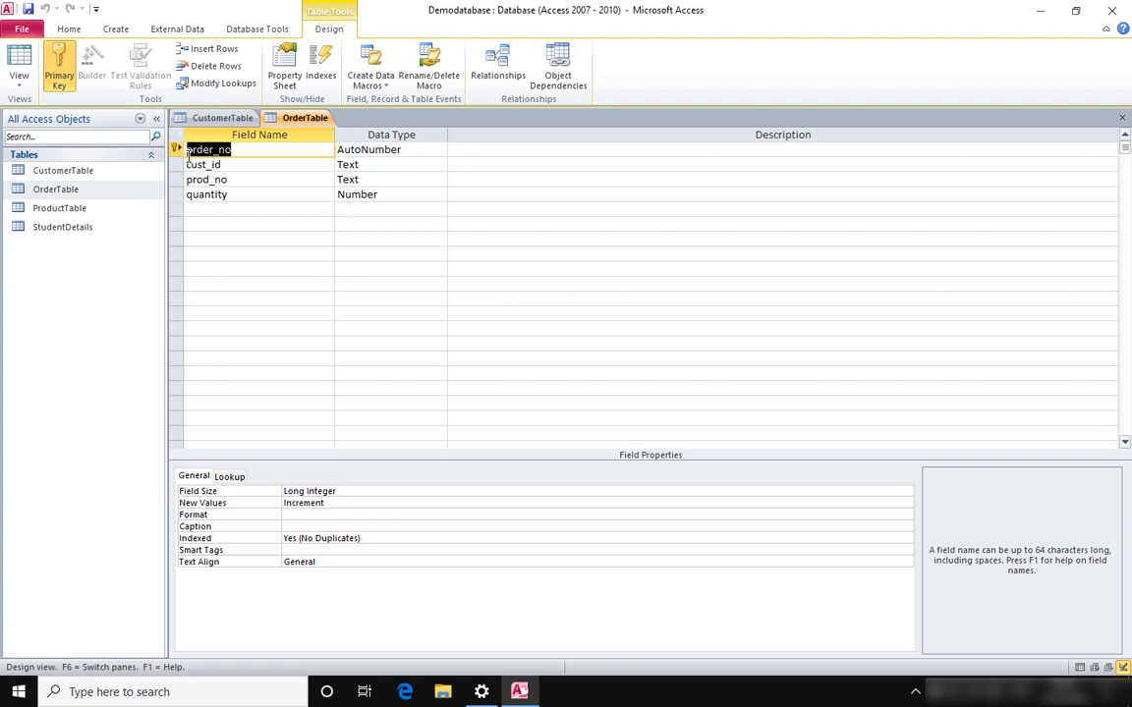
click(233, 149)
click(20, 57)
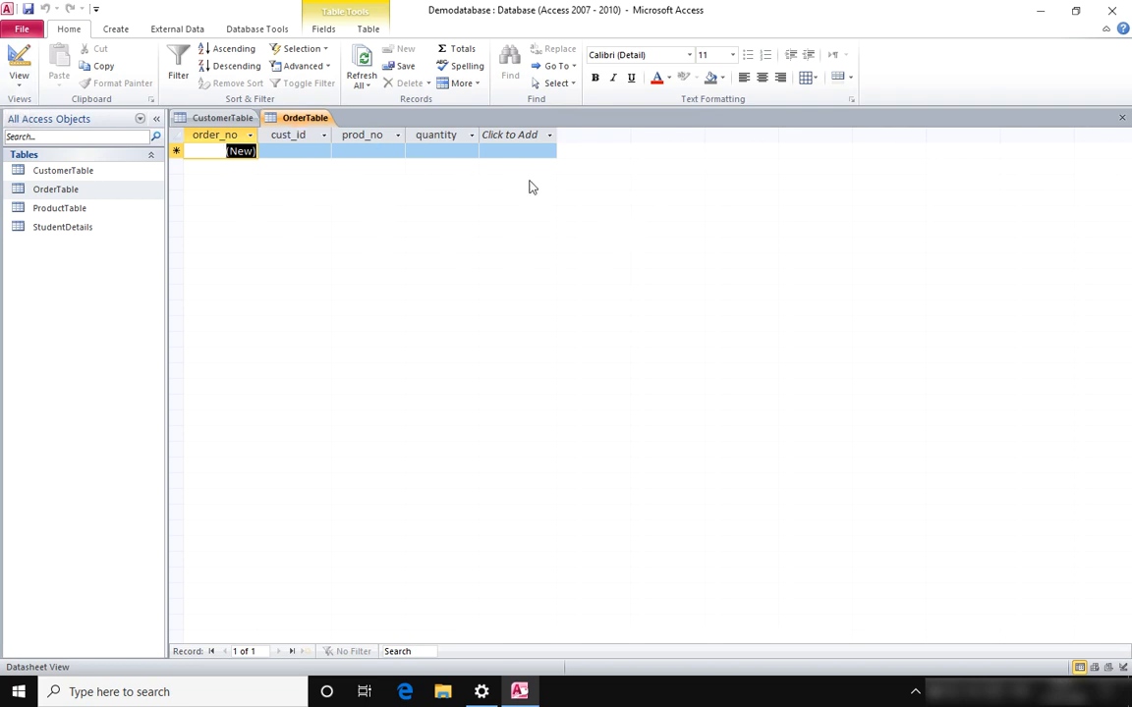
Open ProductTable, inspect its primary key field in Design View, and return to Datasheet View.
double_click(79, 212)
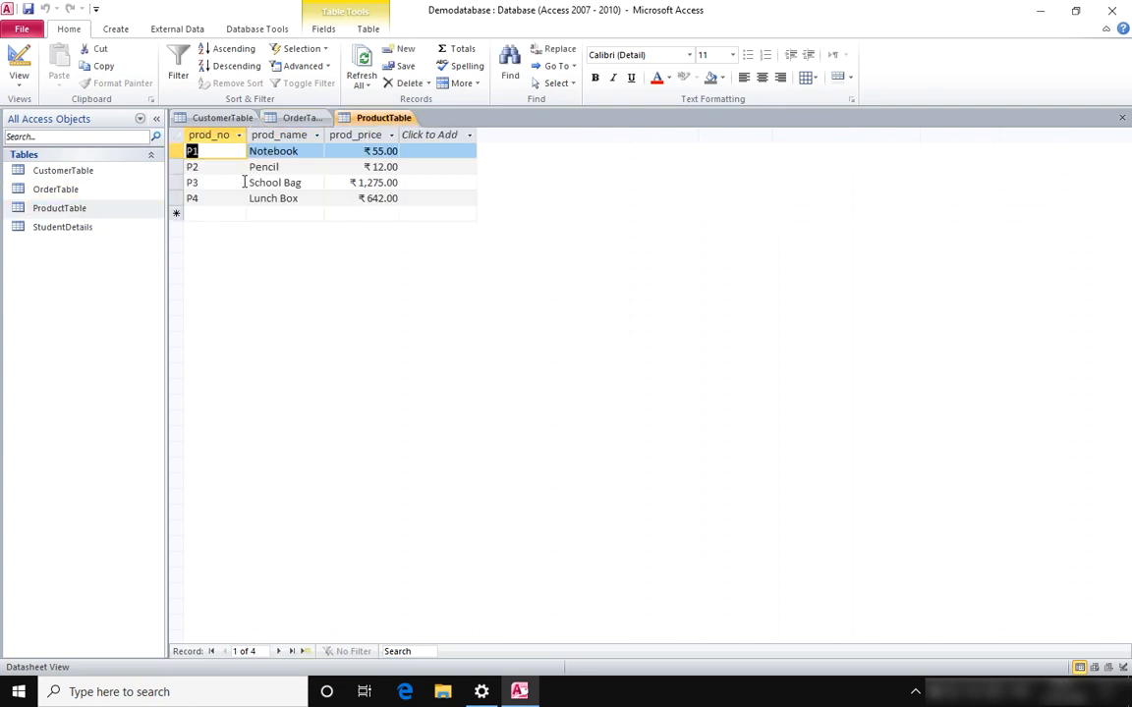
click(17, 59)
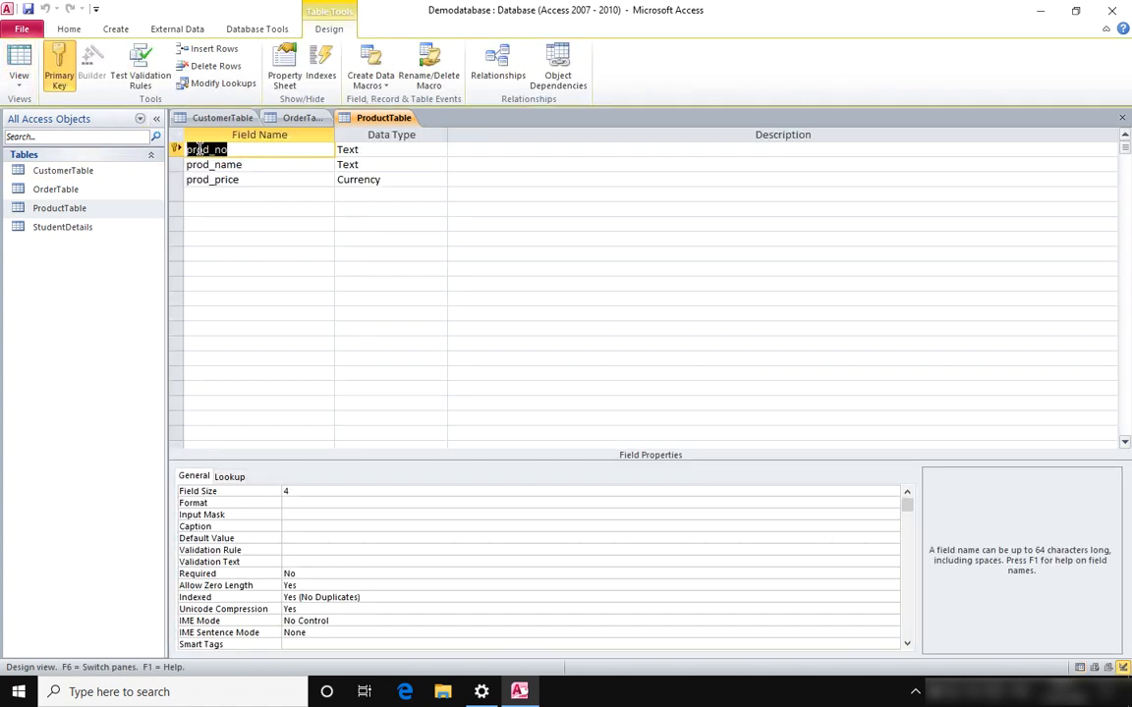
click(227, 150)
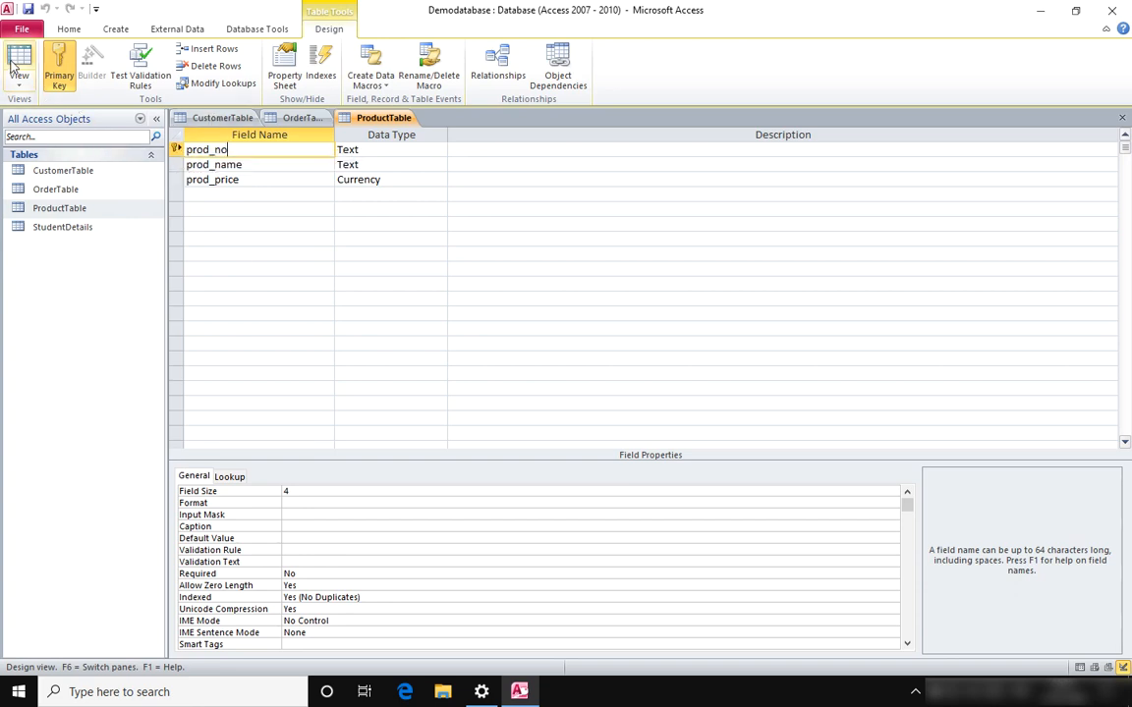
click(16, 63)
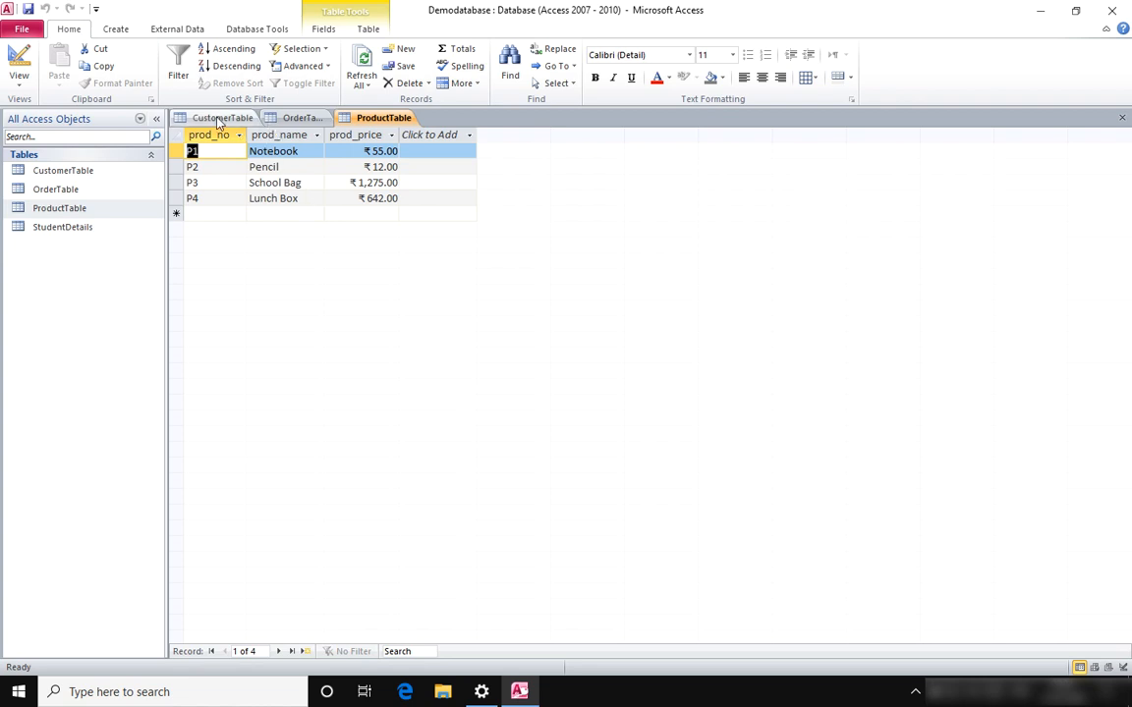
Review the CustomerTable records, then go through OrderTable's cust_id, prod_no, quantity and order_no fields.
click(220, 119)
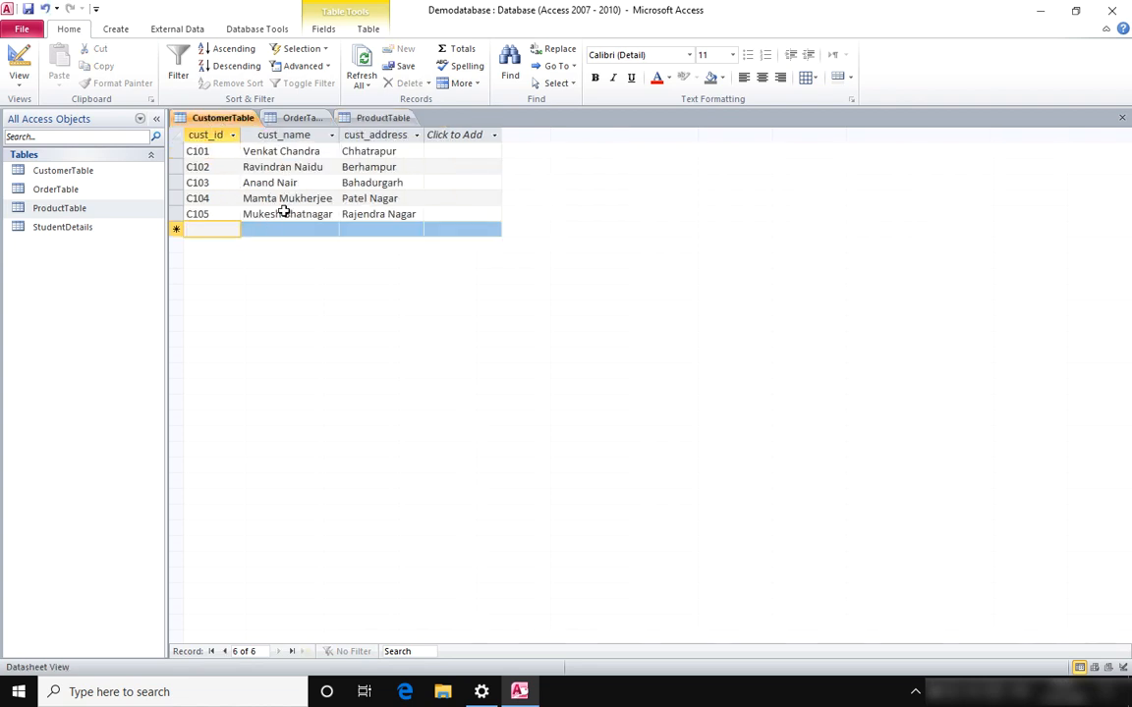
click(303, 122)
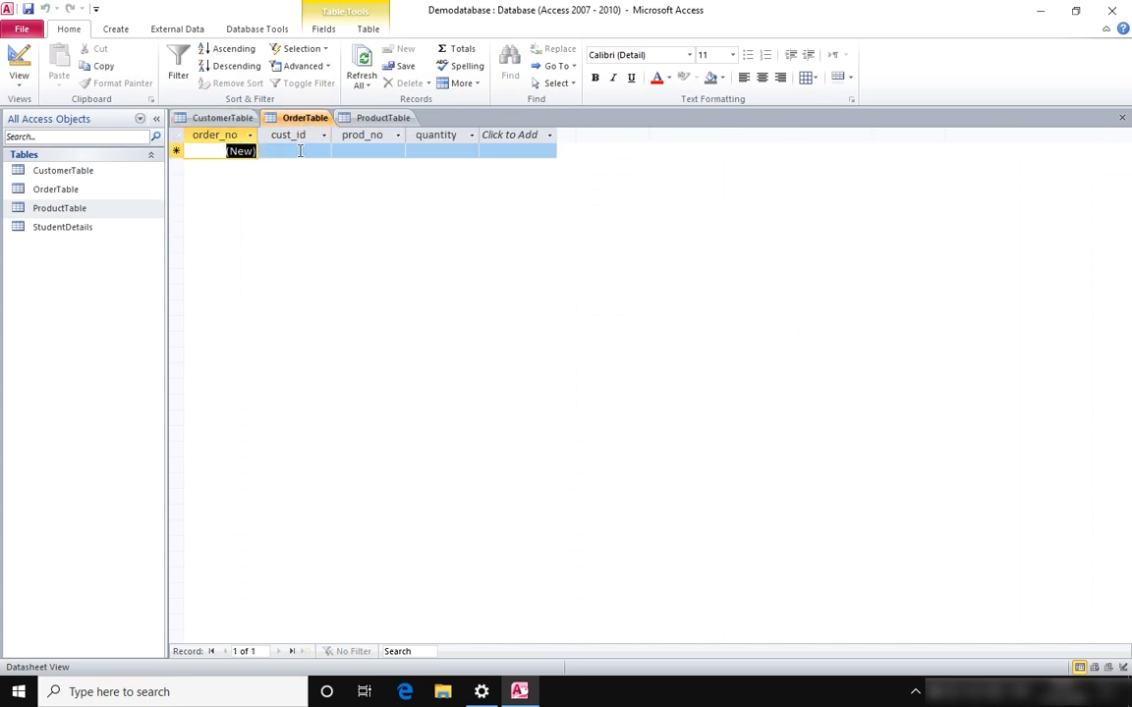
click(291, 150)
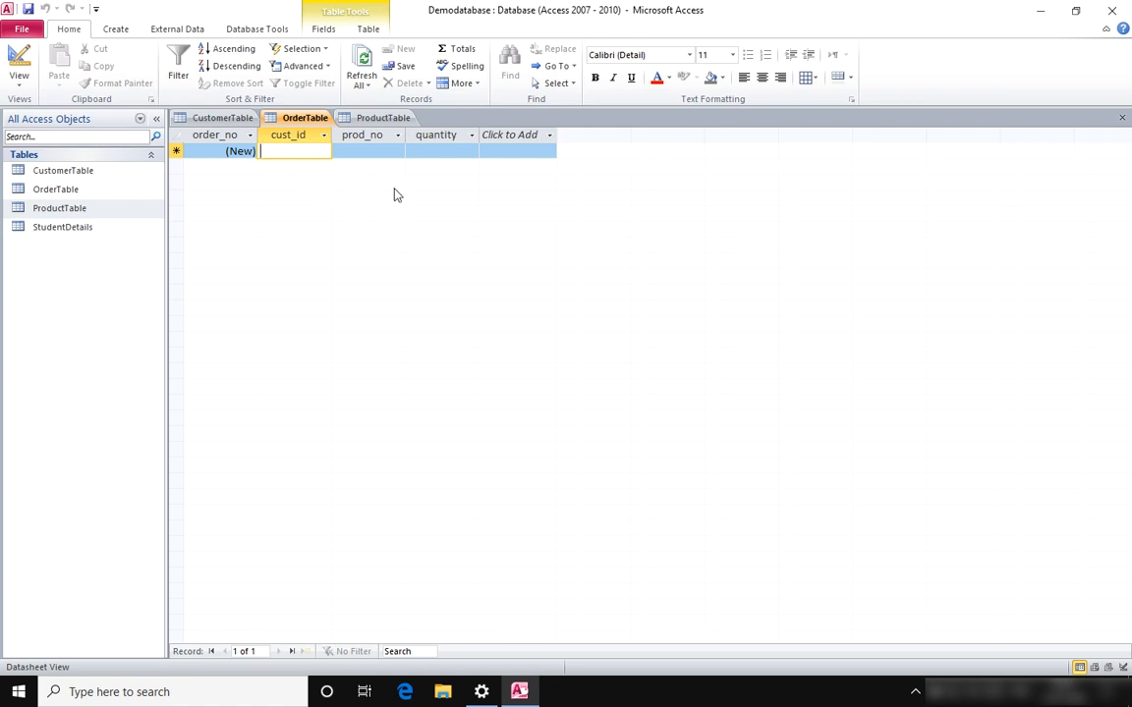
click(377, 148)
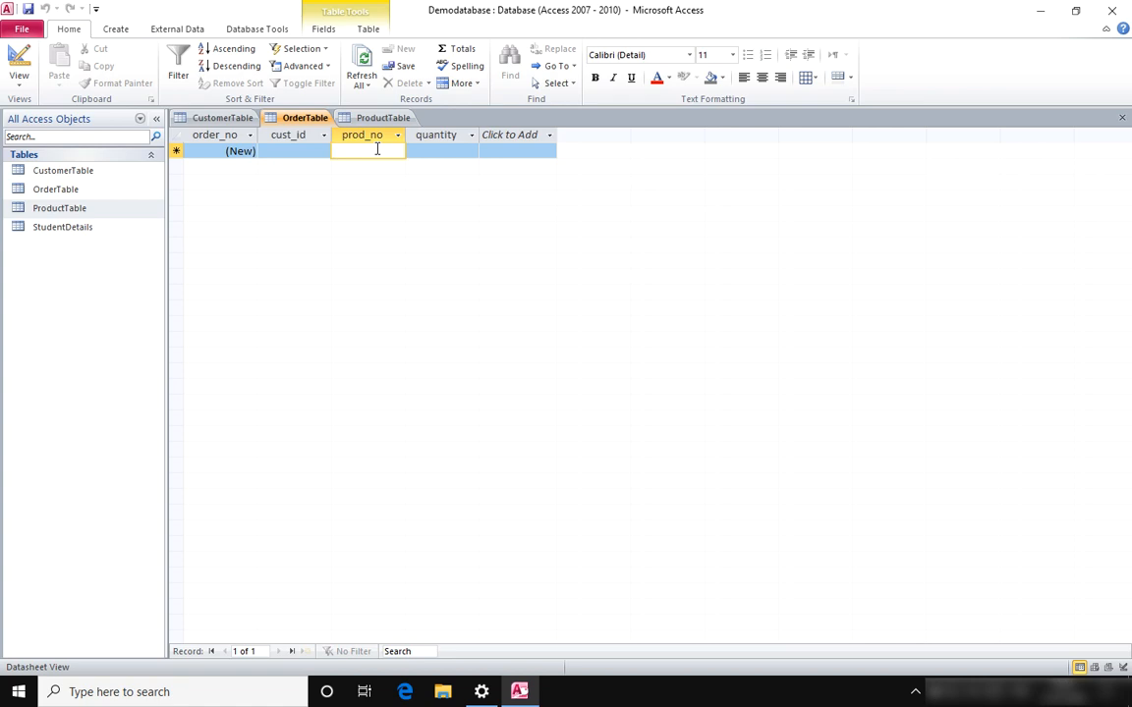
click(441, 150)
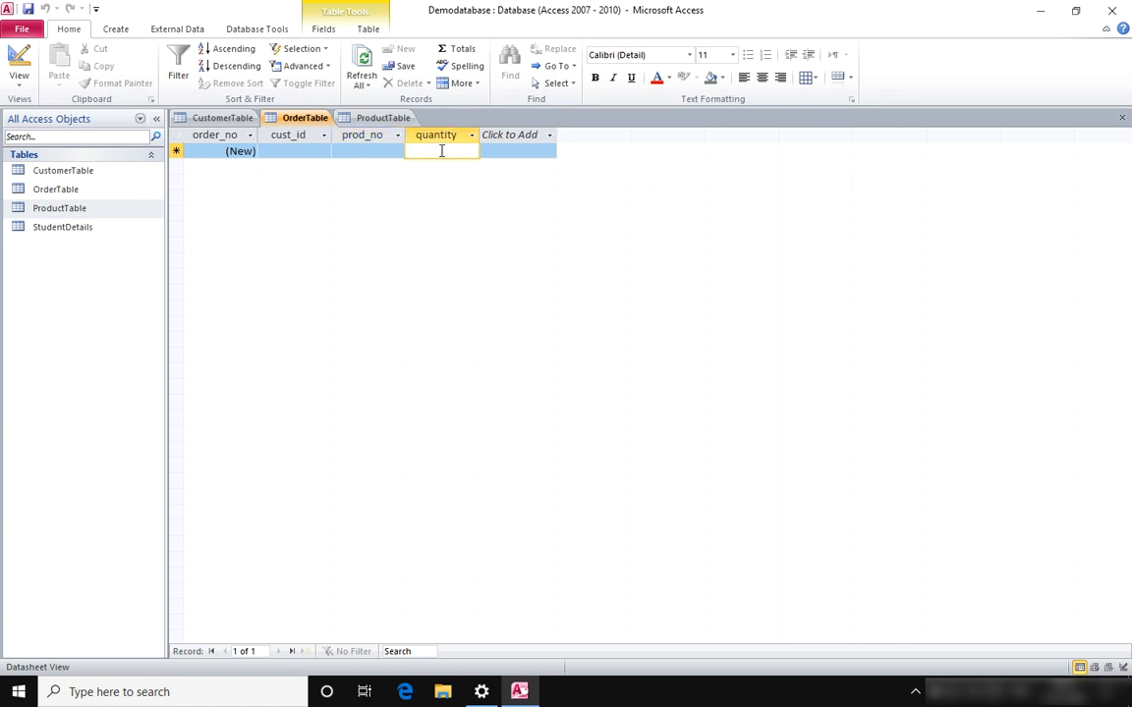
click(228, 150)
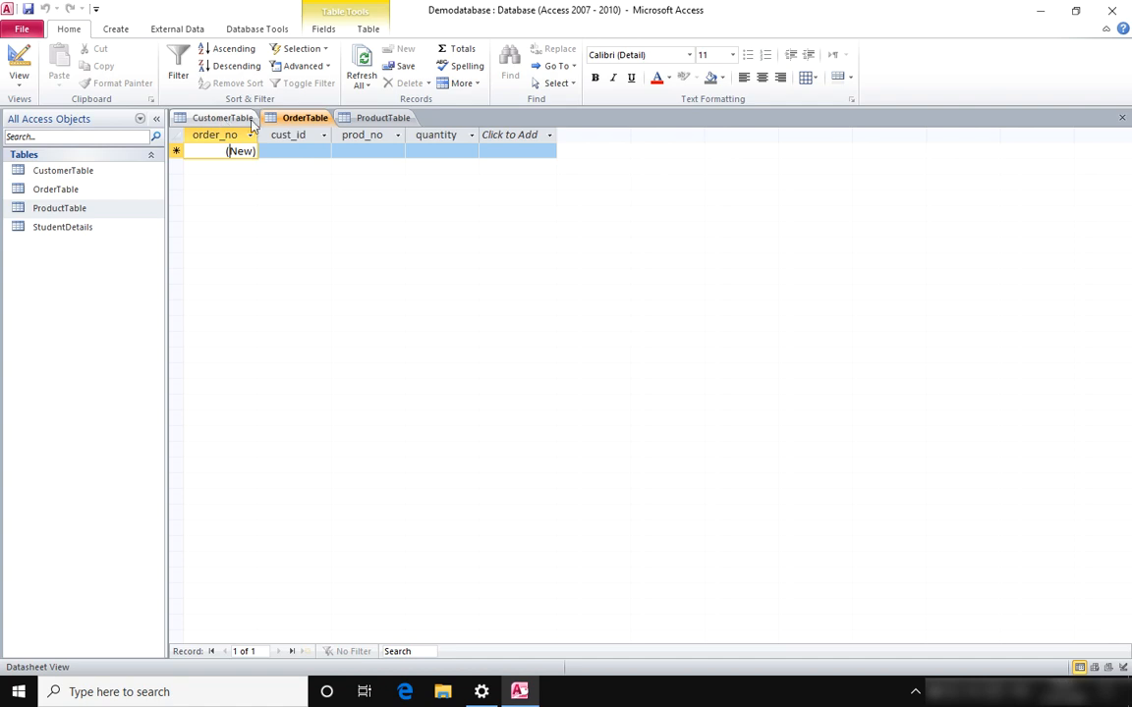
Enter the first OrderTable record with the second customer's cust_id, prod_no P3 and quantity 50, and save it.
click(291, 151)
text(C)
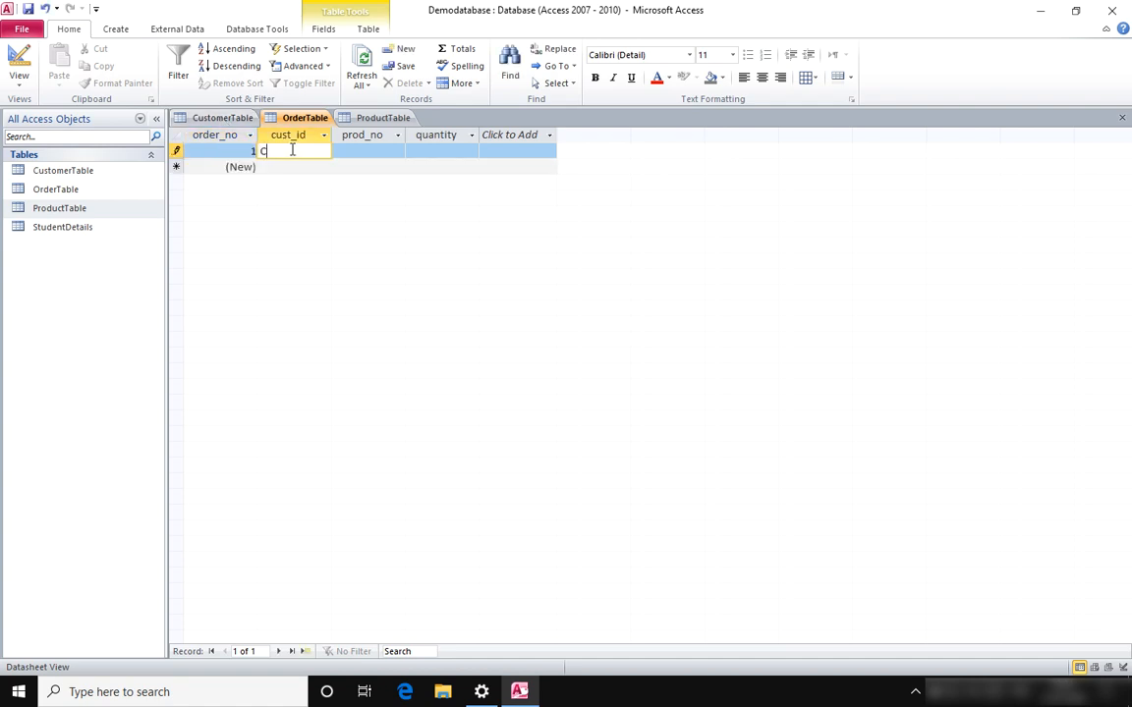
text(102)
click(369, 150)
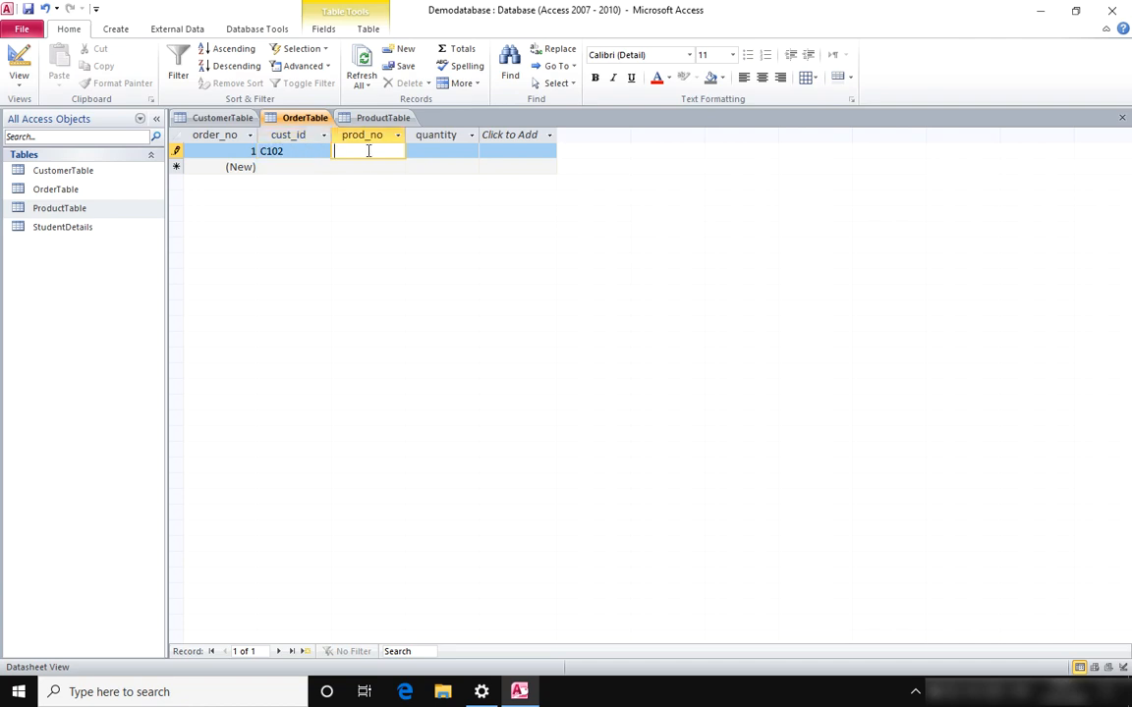
text(P3)
click(455, 149)
text(5)
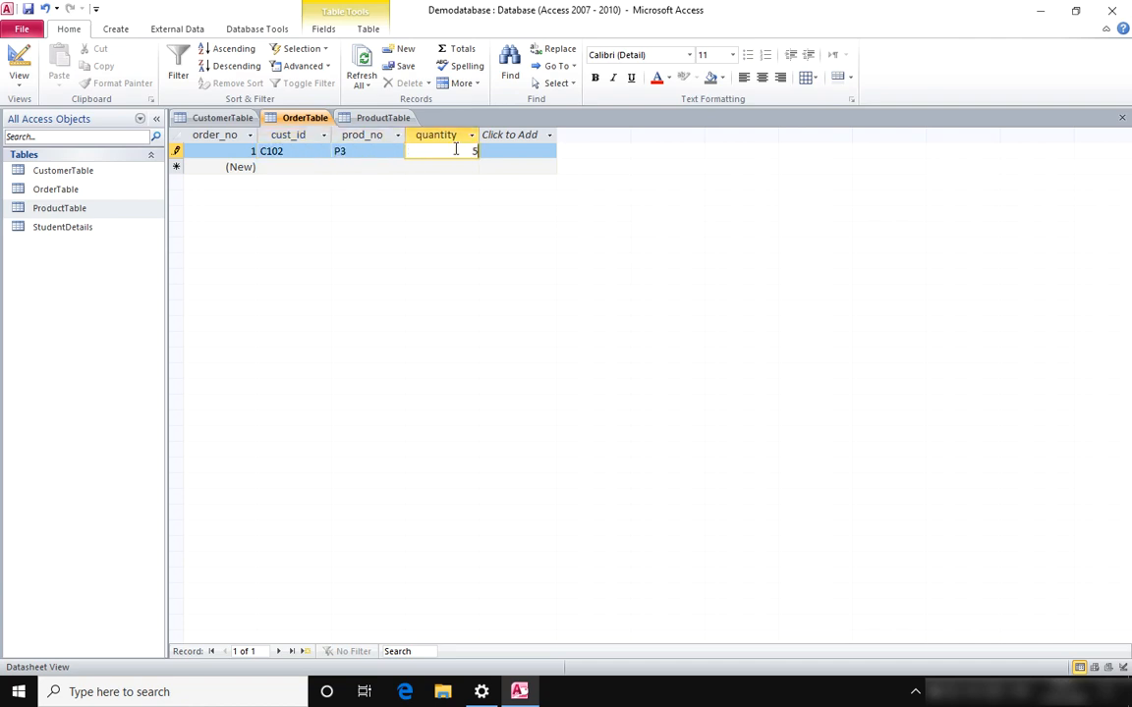
text(0)
key(Tab)
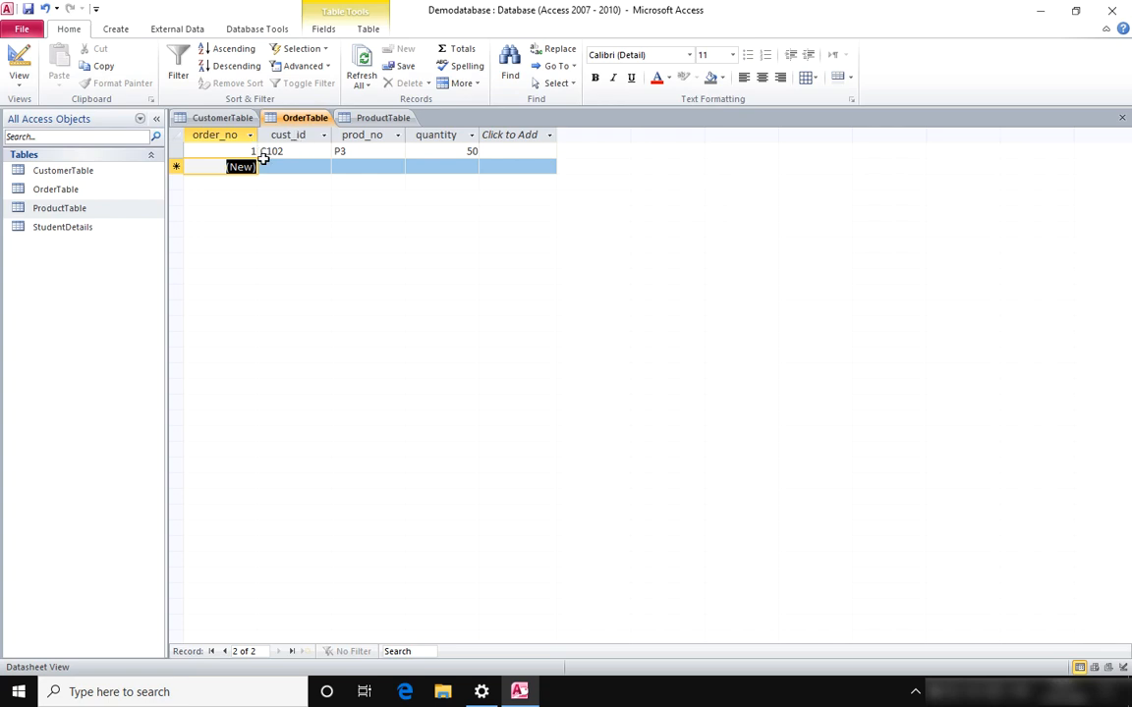
Look up the order's customer in CustomerTable and its product in ProductTable, and return to OrderTable.
click(222, 119)
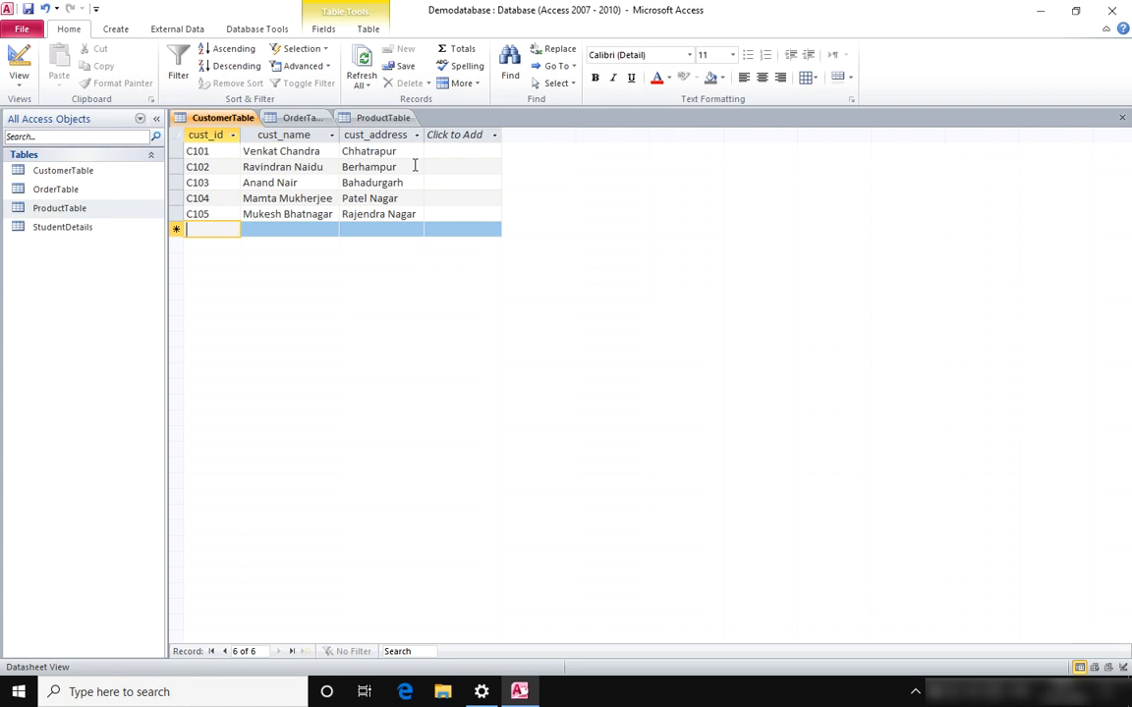
click(305, 119)
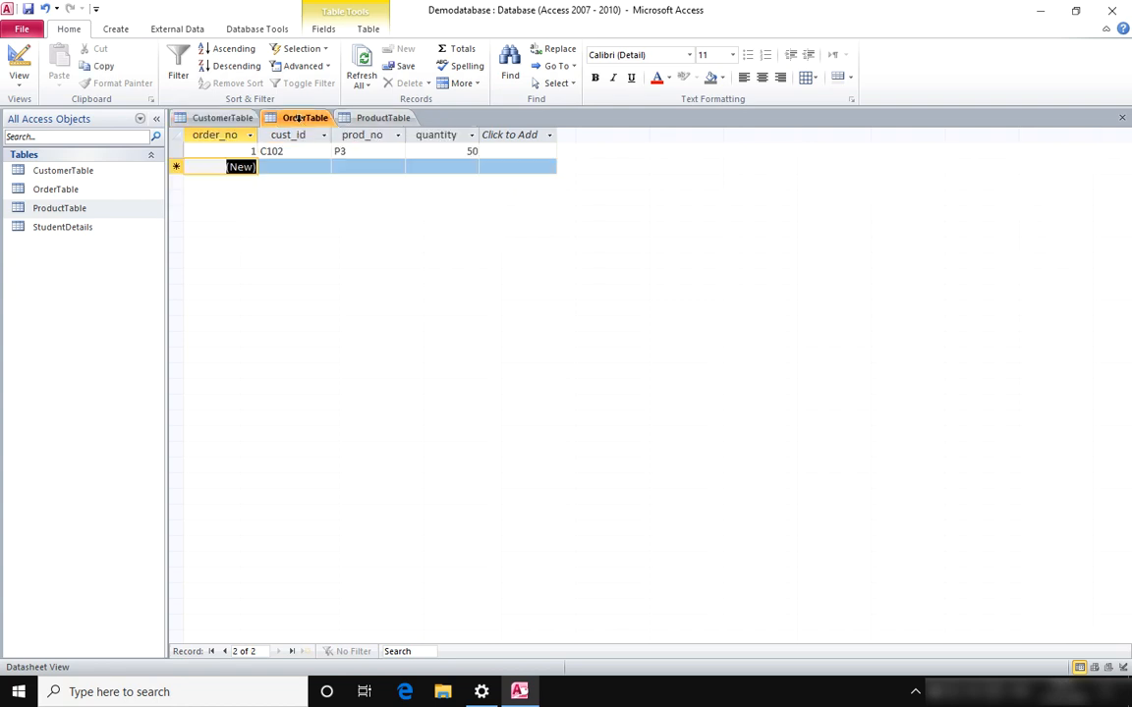
click(374, 119)
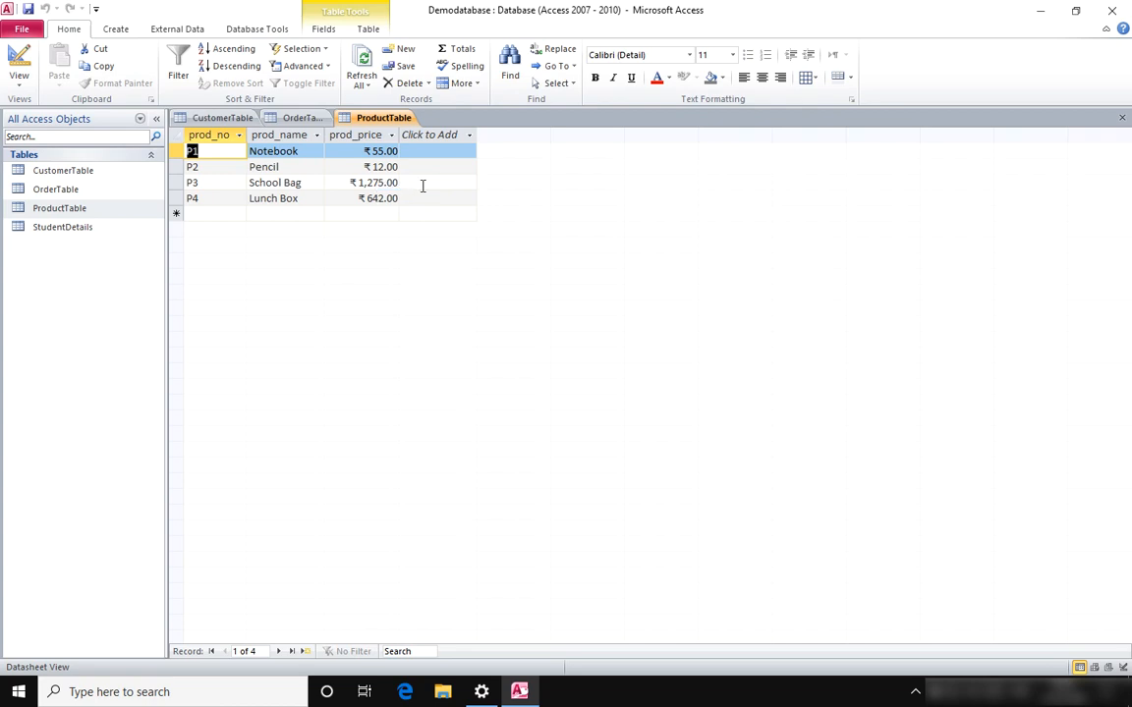
click(302, 119)
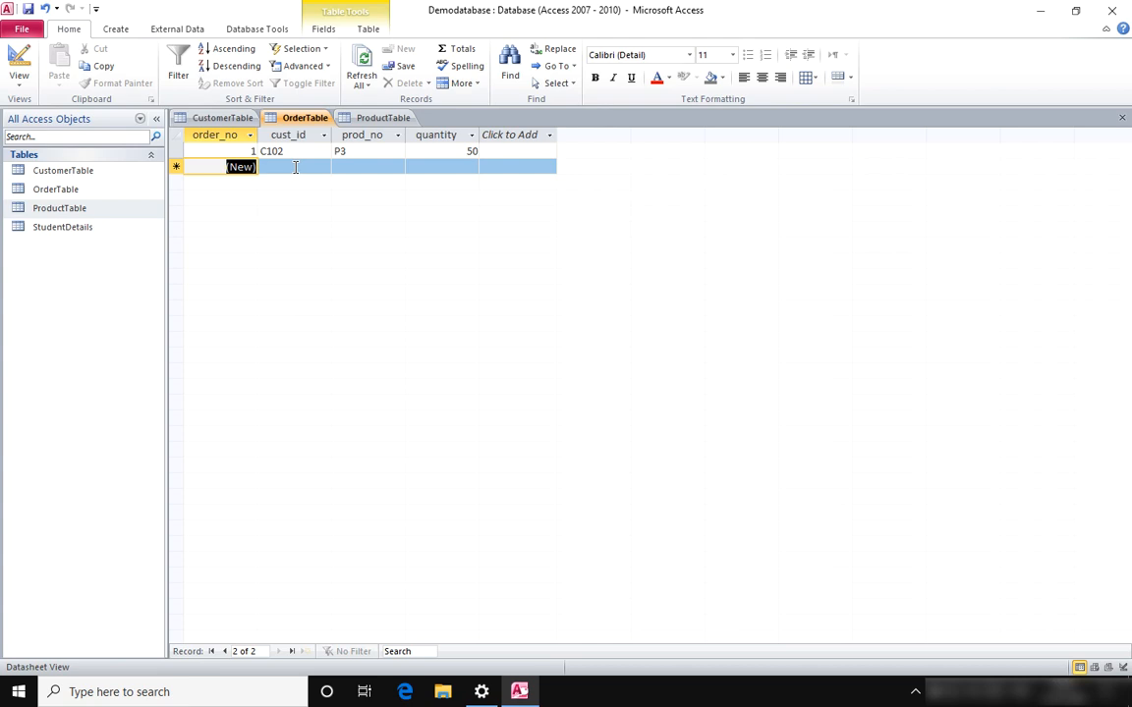
Change the order's cust_id to the ID following the last one in CustomerTable and save the record.
click(295, 167)
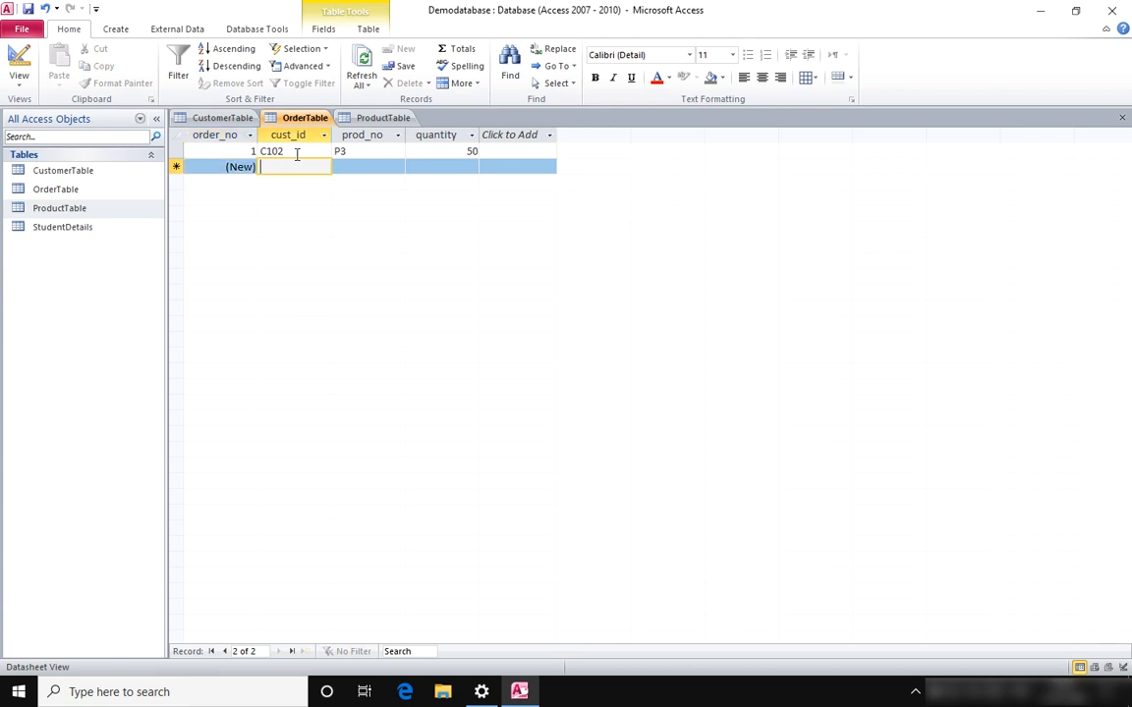
click(296, 152)
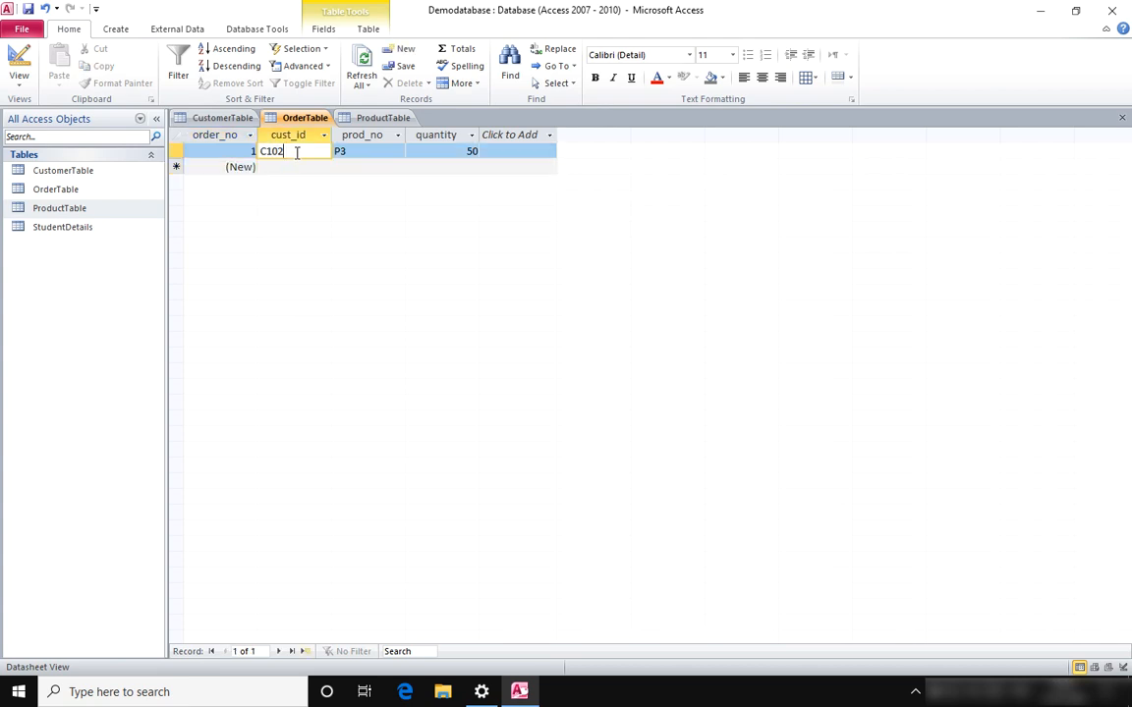
key(BackSpace)
text(6)
click(307, 167)
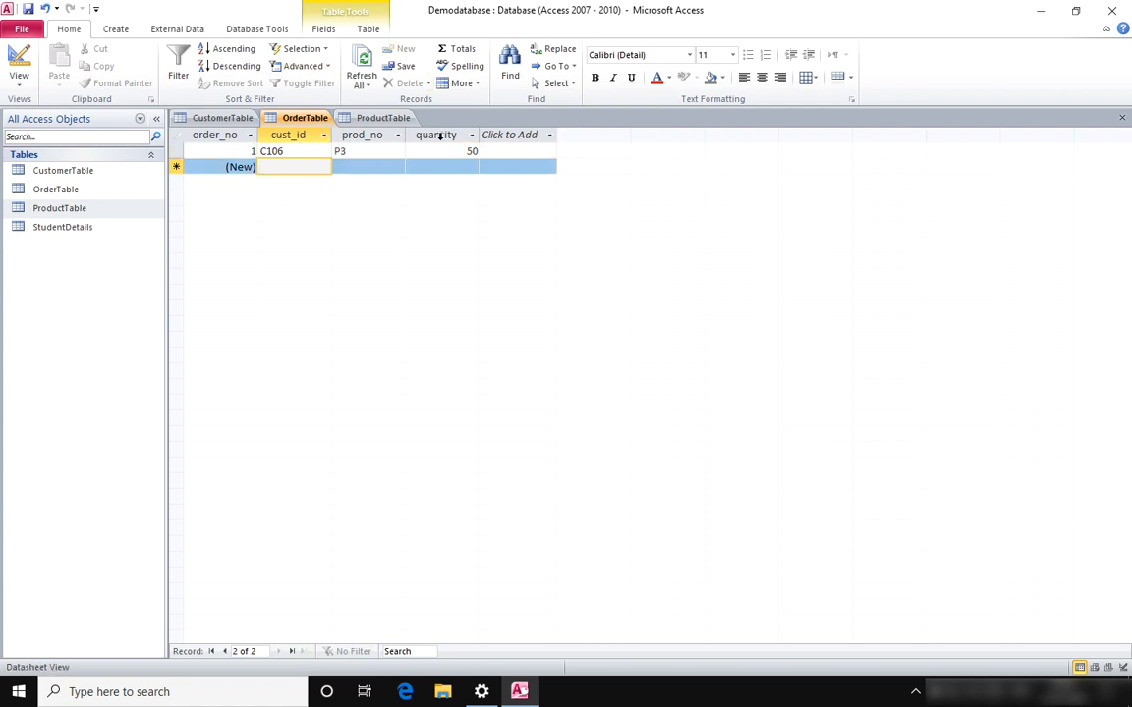
Check the available IDs in CustomerTable and set the order's cust_id to the fifth customer's ID.
click(210, 119)
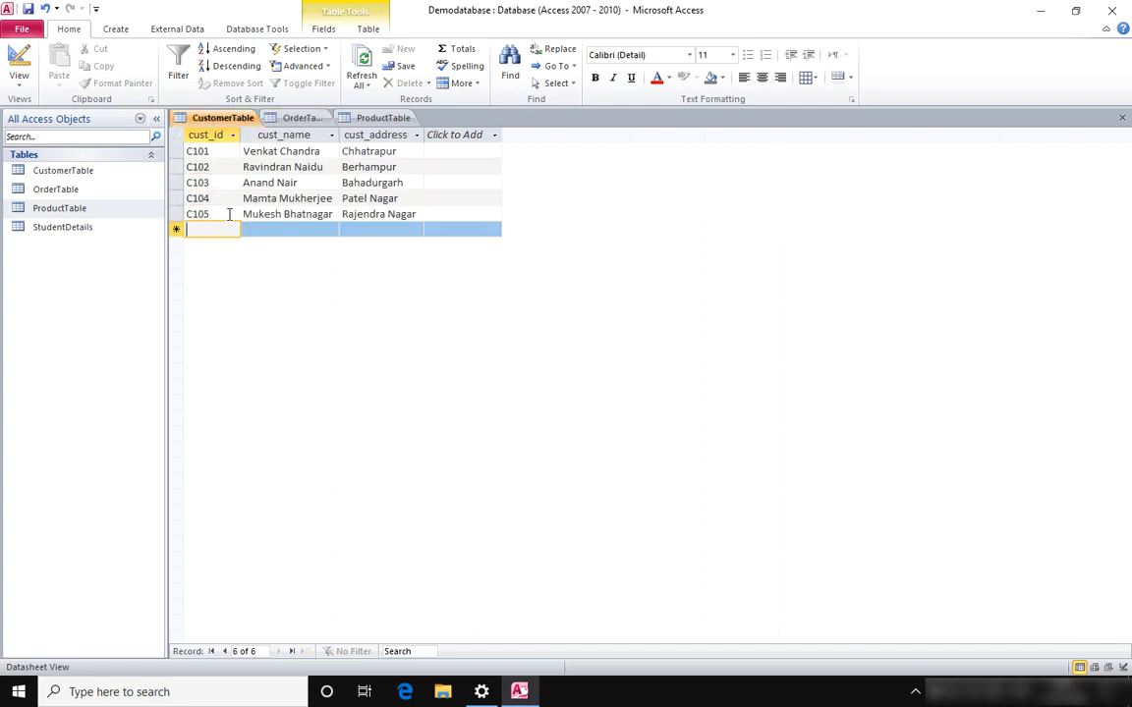
click(290, 118)
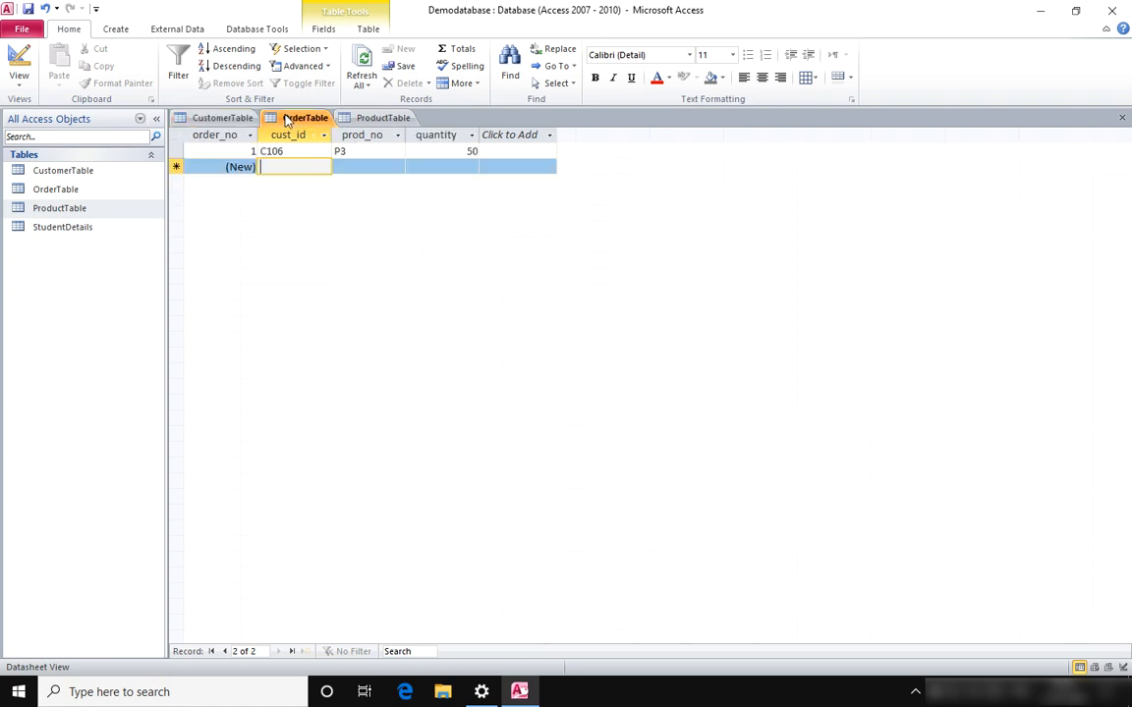
click(290, 151)
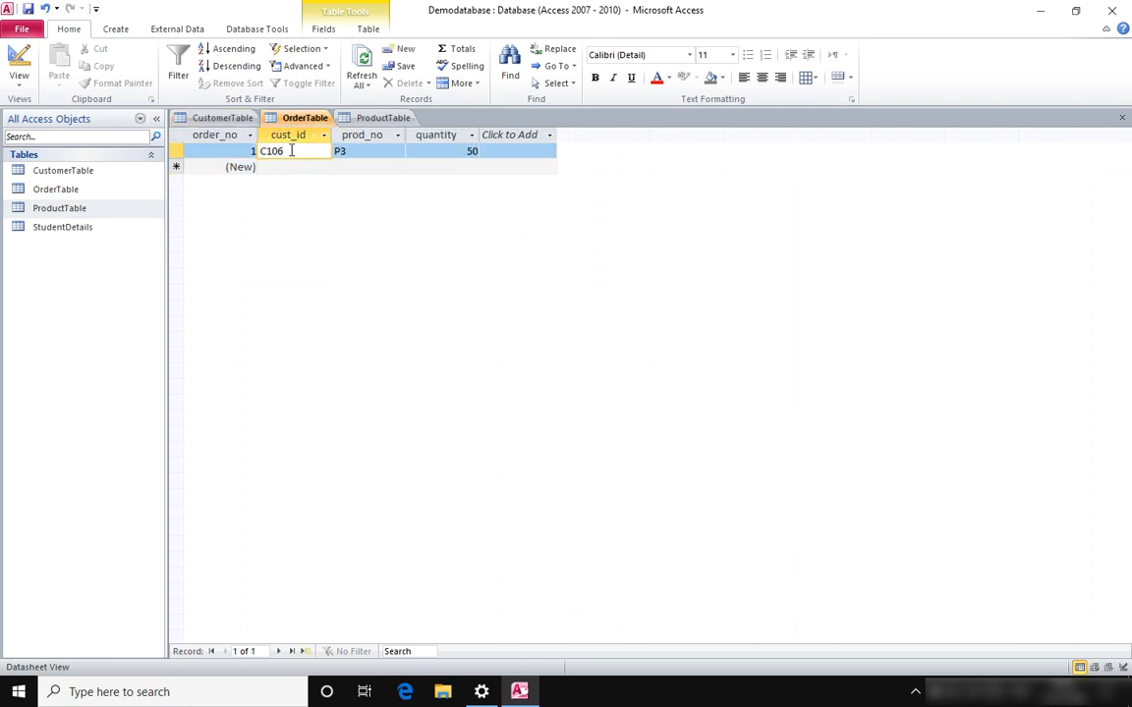
key(BackSpace)
text(5)
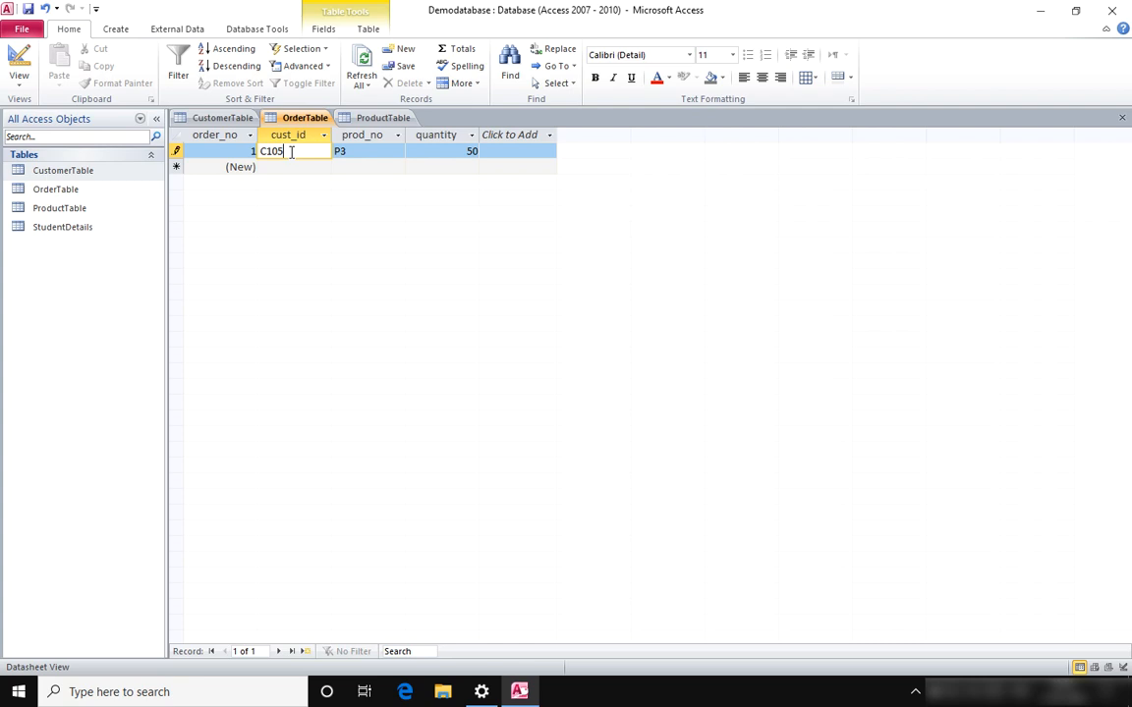
Close OrderTable, CustomerTable and ProductTable.
click(1125, 119)
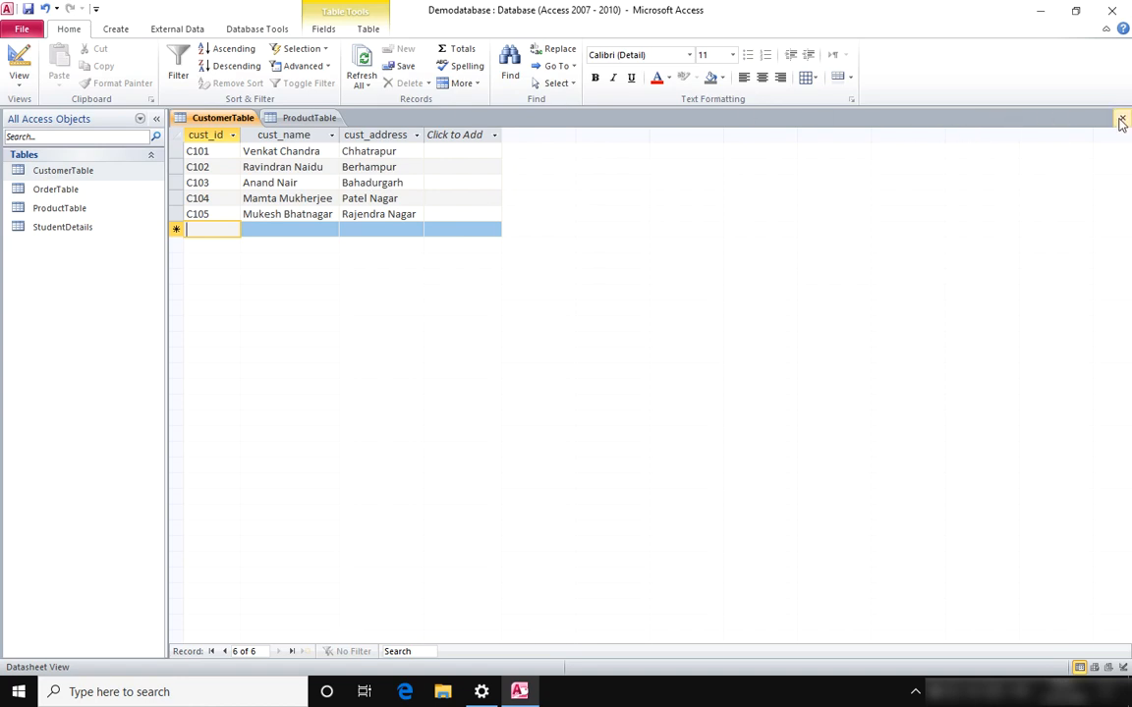
click(1121, 121)
click(1120, 121)
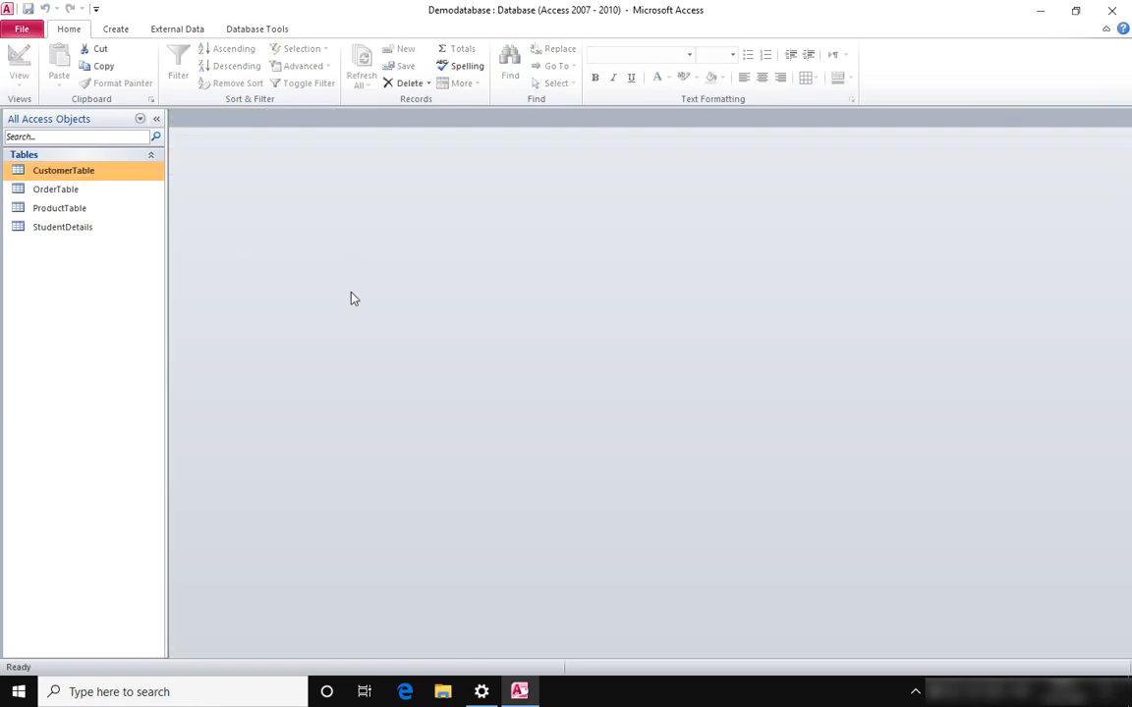
Open the Relationships window and its Show Table dialog, moving the dialog clear of the upper layout area.
click(255, 31)
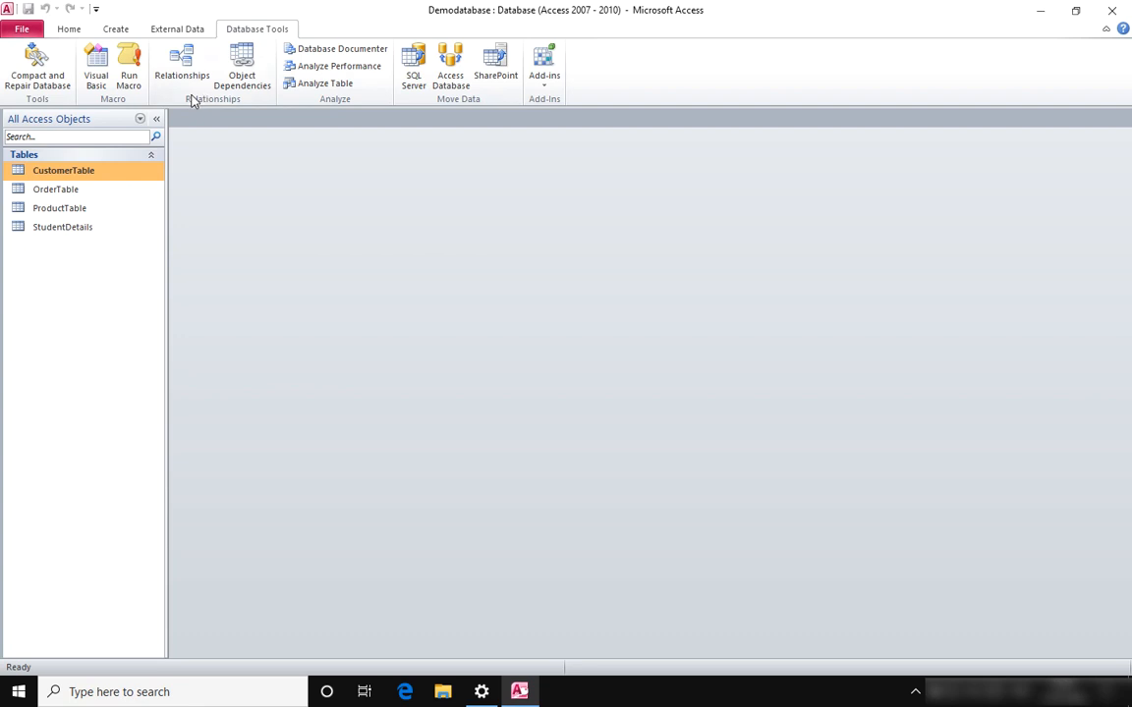
click(185, 64)
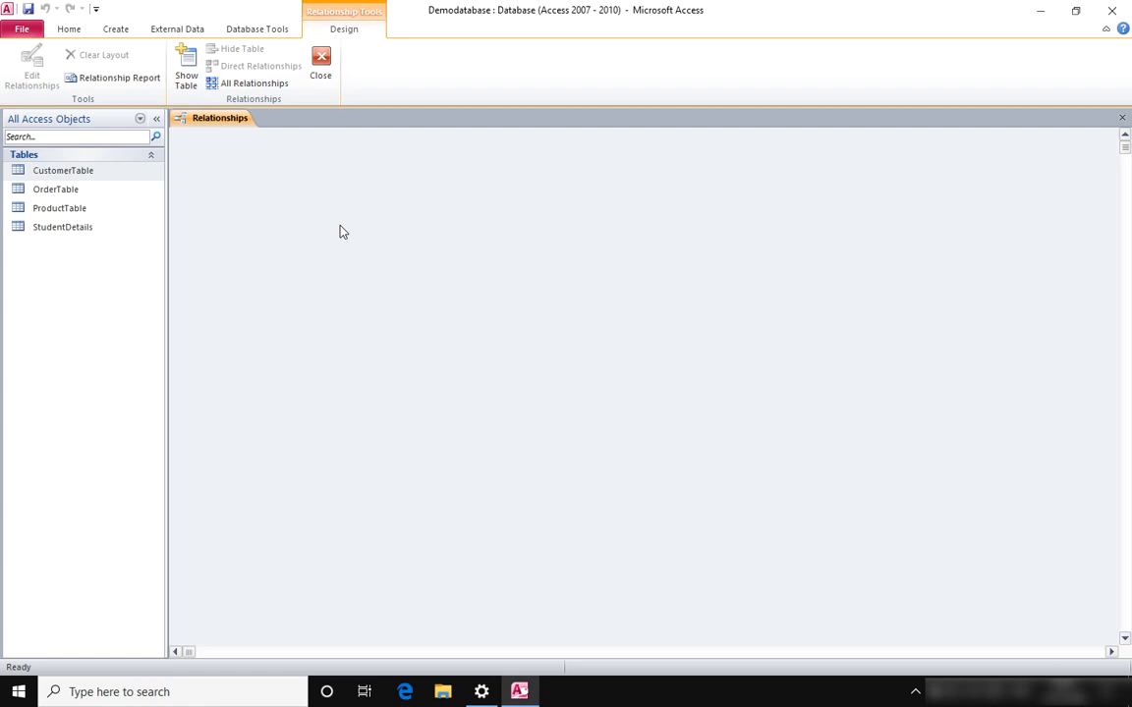
click(187, 67)
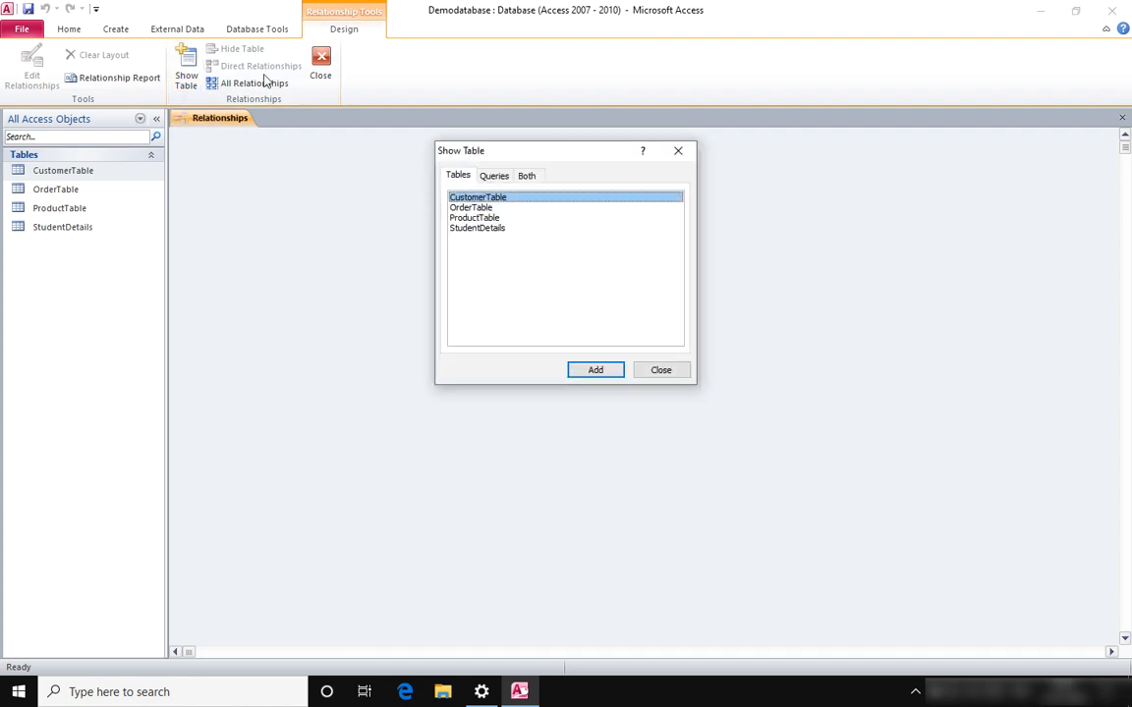
drag(593, 154, 578, 275)
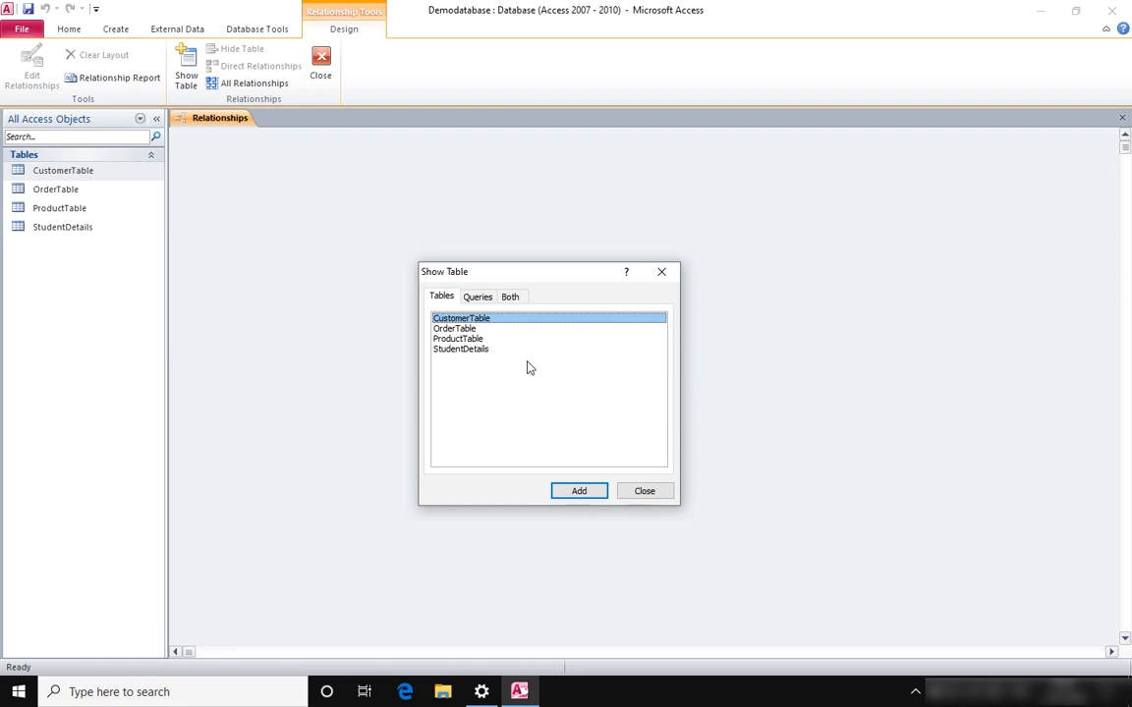
Add CustomerTable, OrderTable and ProductTable to the relationships layout and close the Show Table dialog.
click(536, 405)
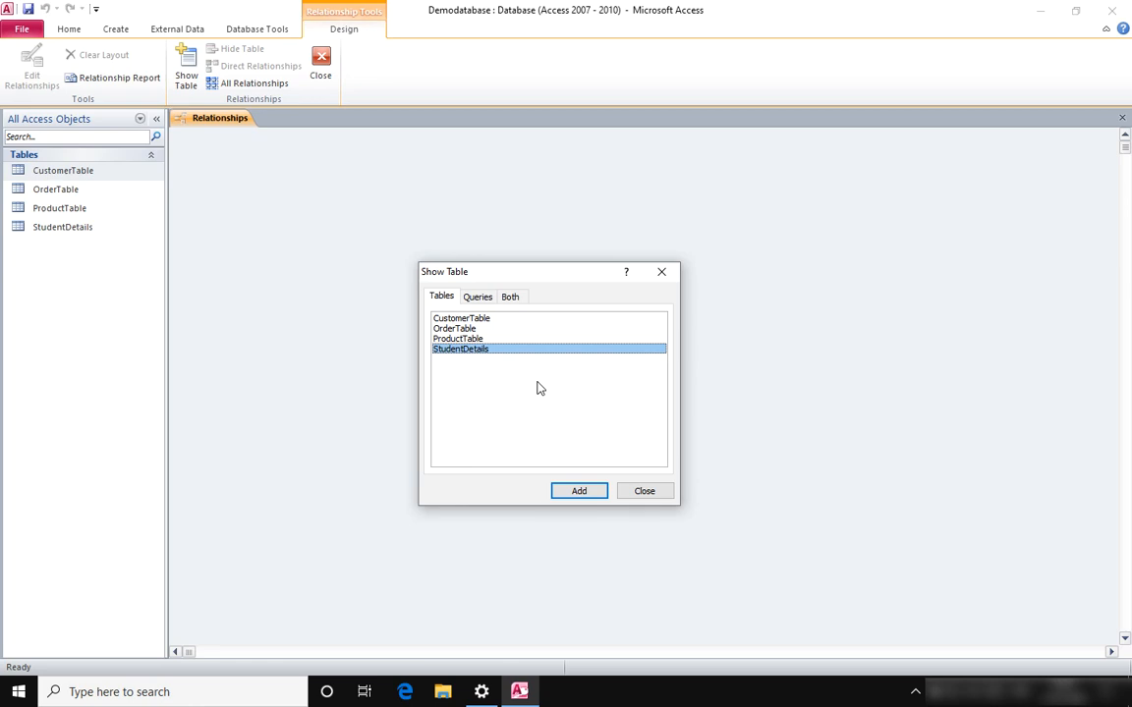
click(484, 320)
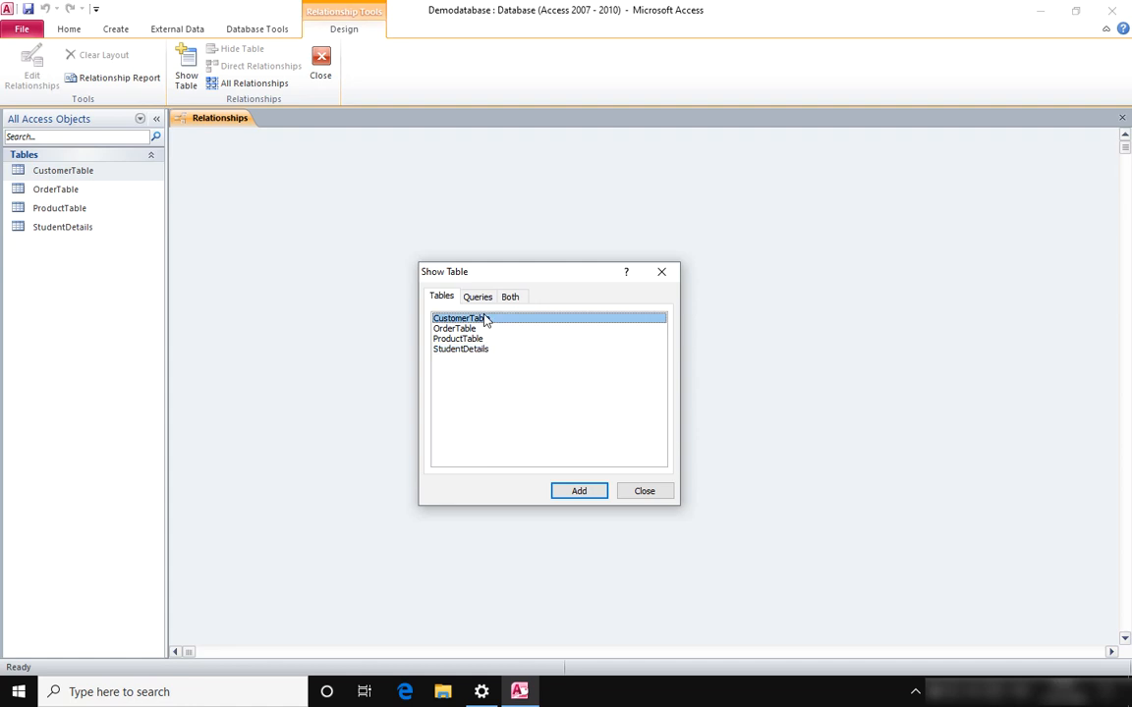
click(579, 492)
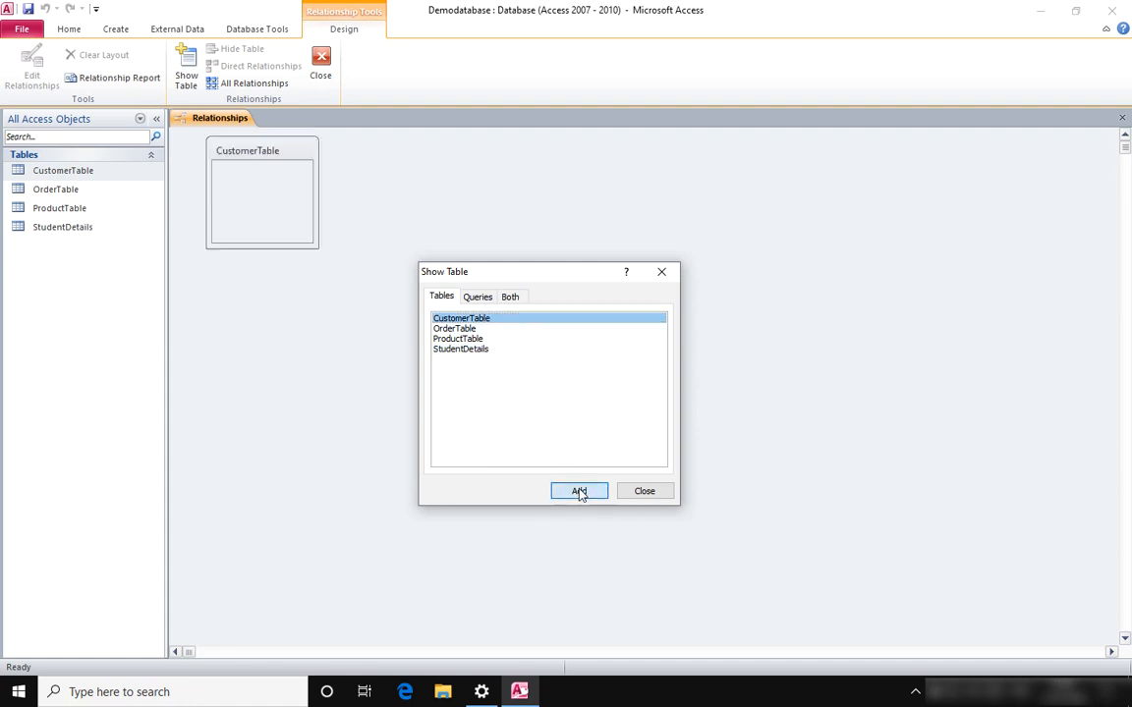
click(460, 330)
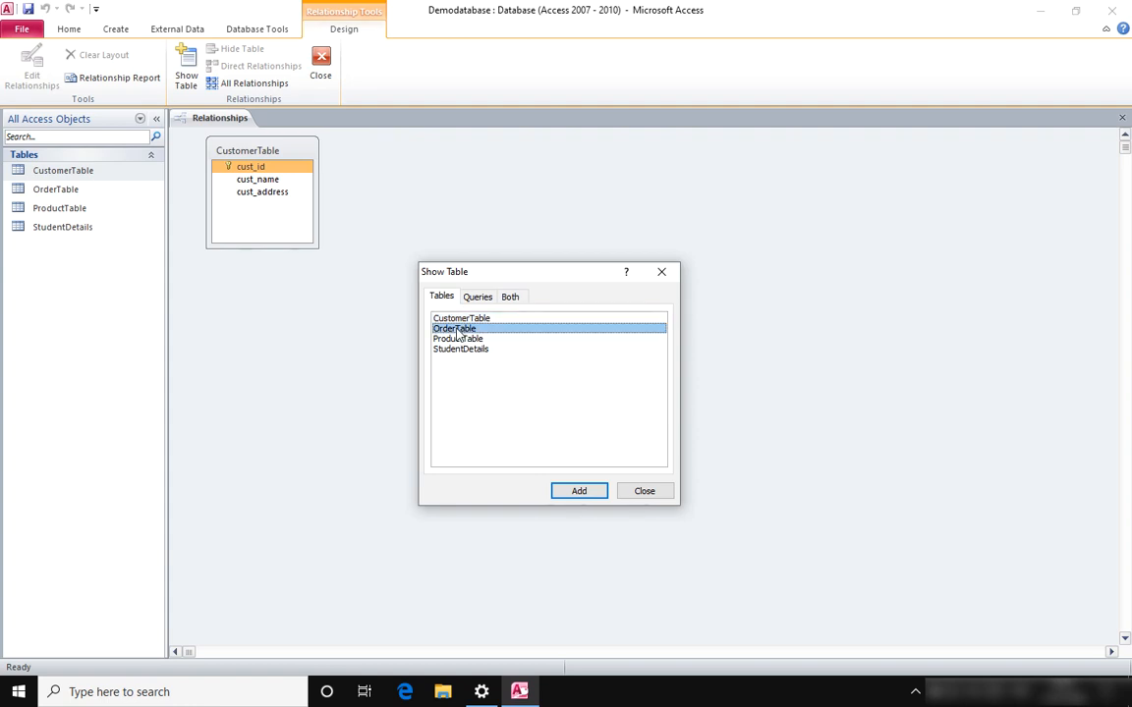
click(581, 492)
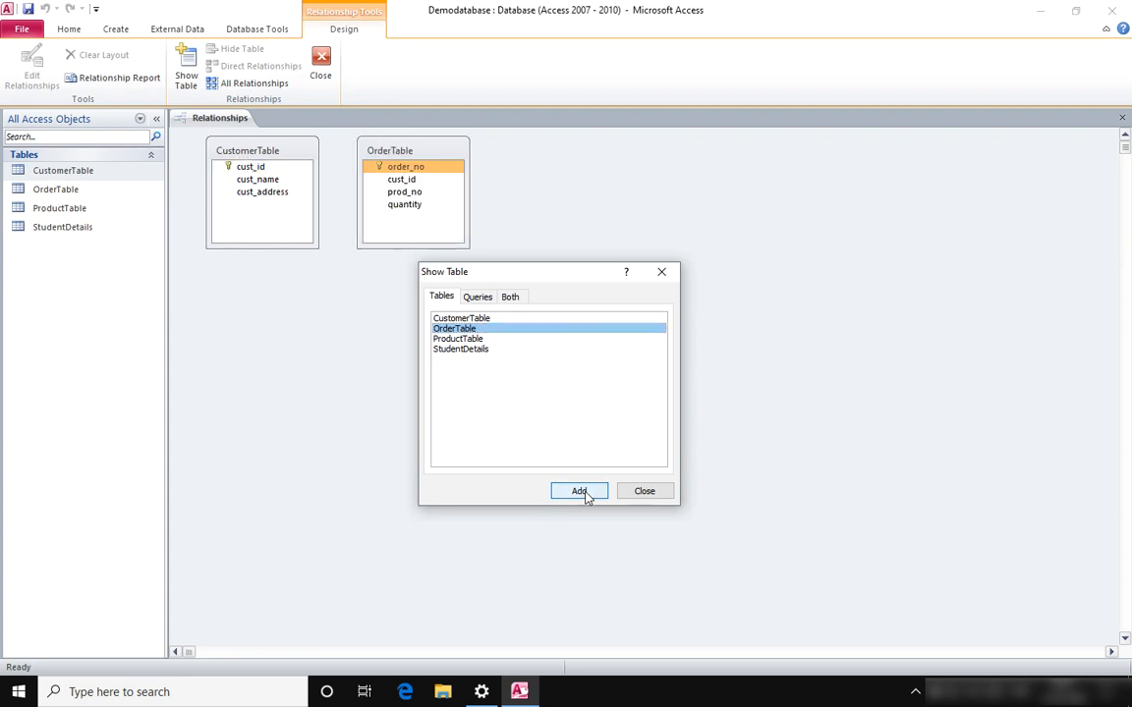
click(464, 340)
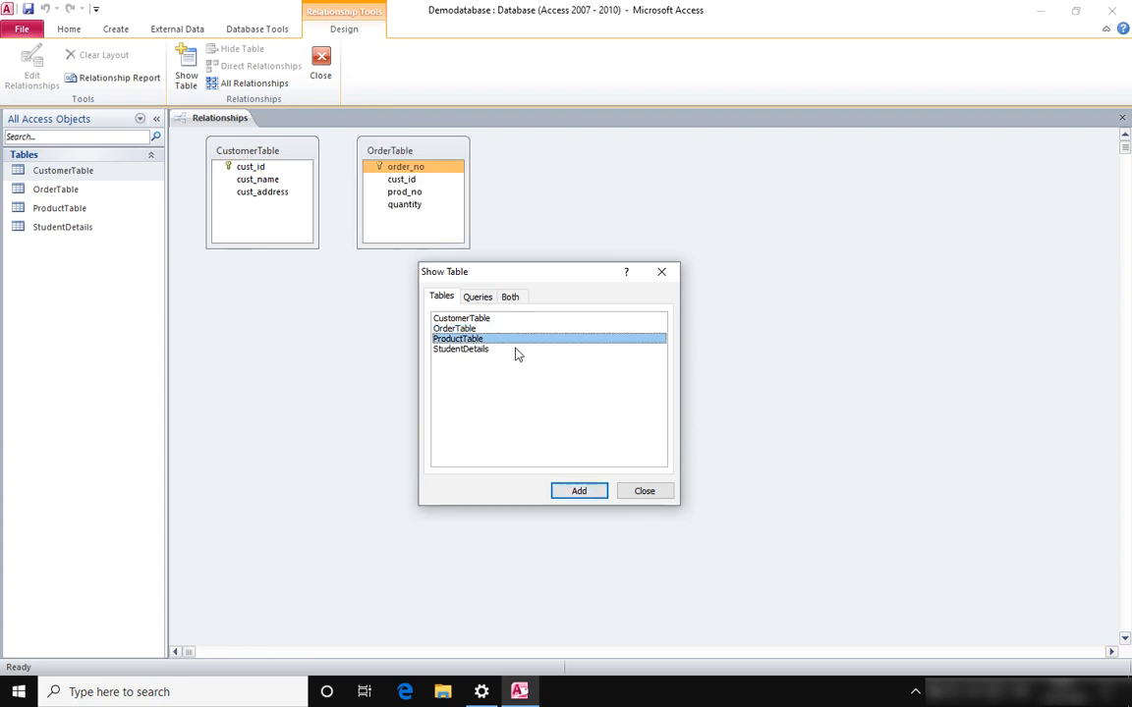
click(576, 492)
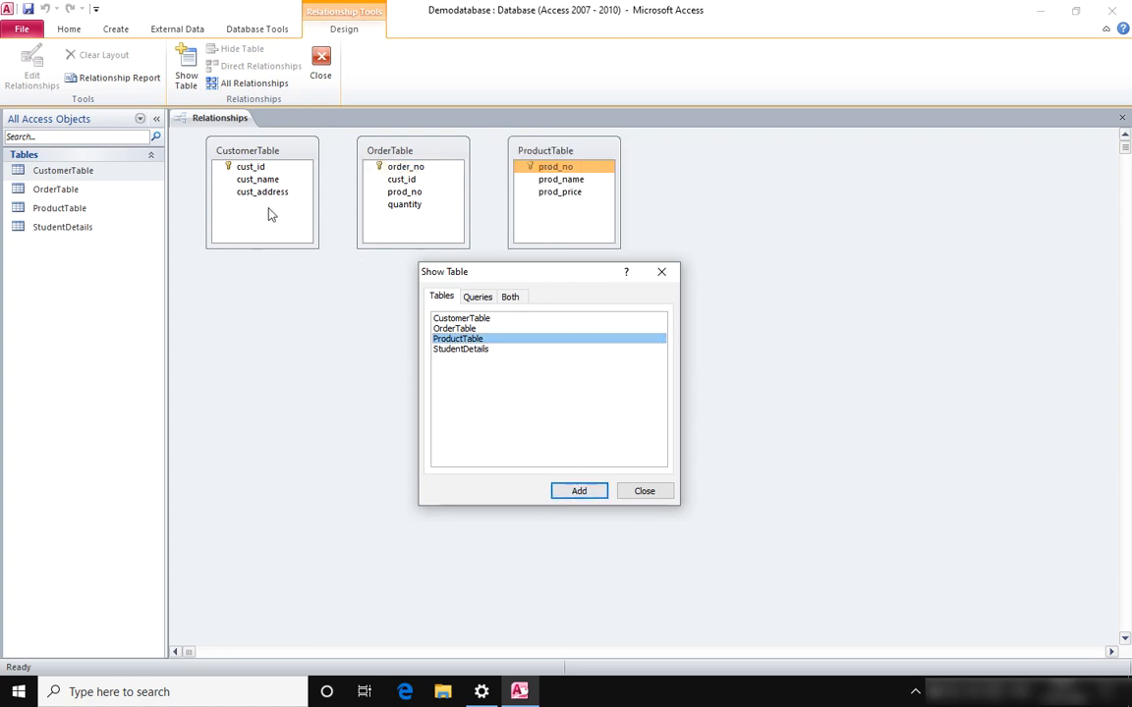
click(651, 492)
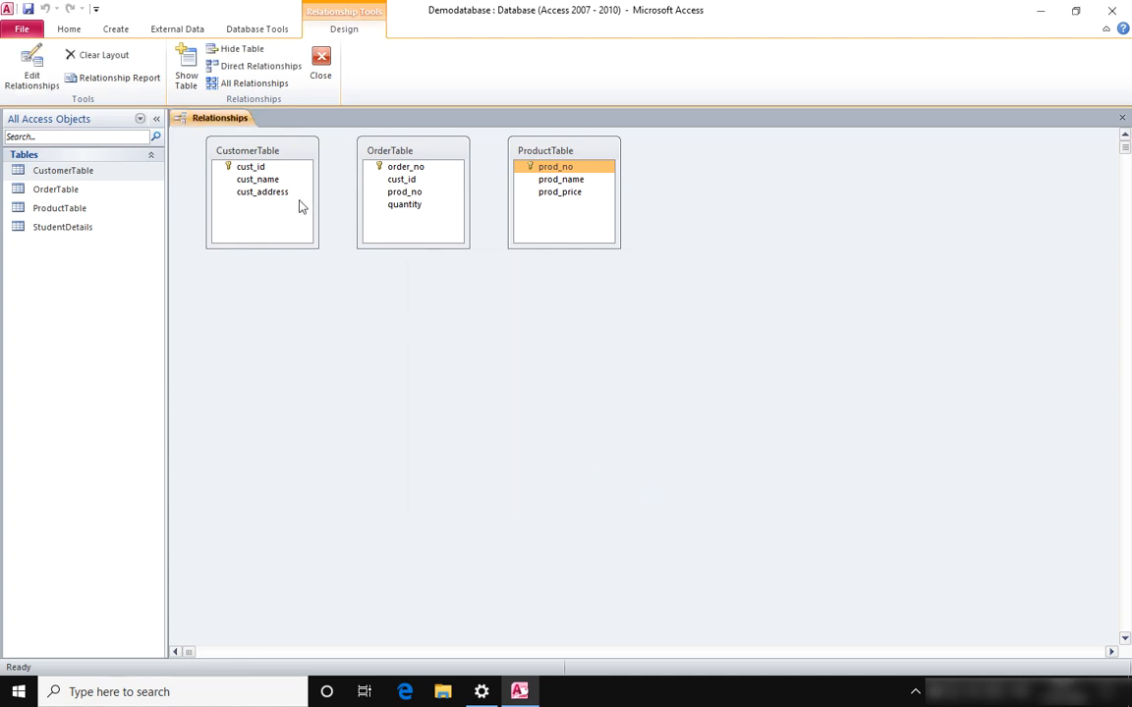
Create a one-to-many relationship from CustomerTable's cust_id to OrderTable's cust_id with referential integrity enforced.
click(285, 166)
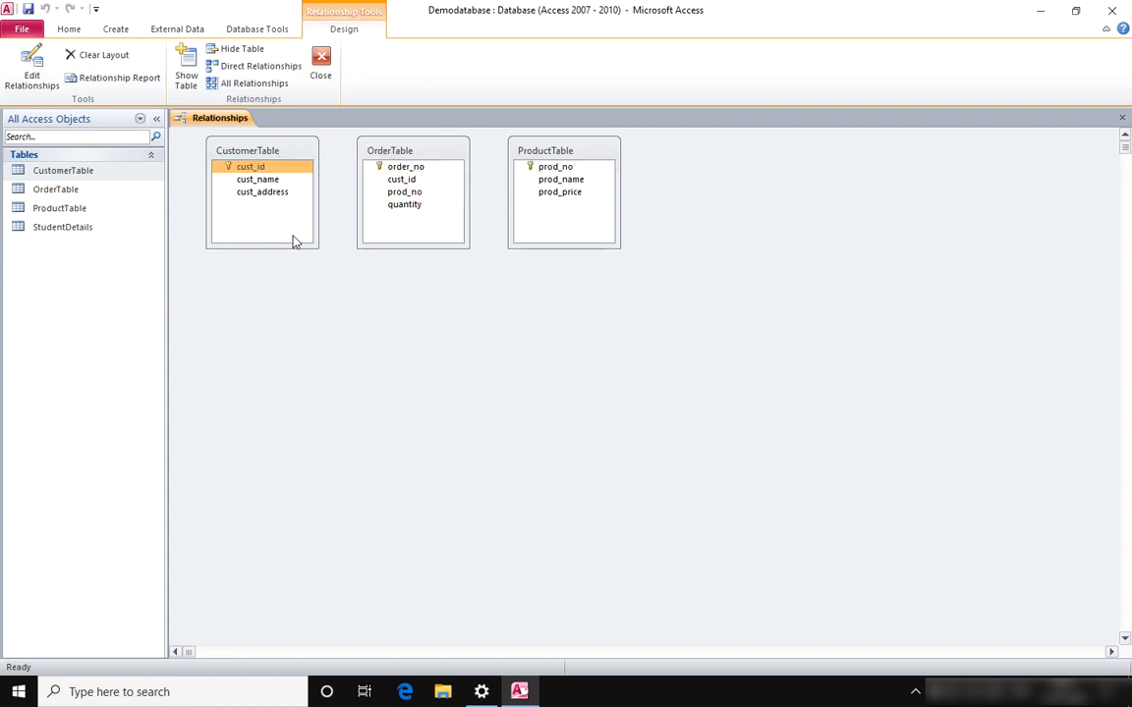
mouse_move(291, 168)
mouse_down()
mouse_move(384, 181)
mouse_move(334, 232)
mouse_move(246, 168)
mouse_move(285, 172)
mouse_up()
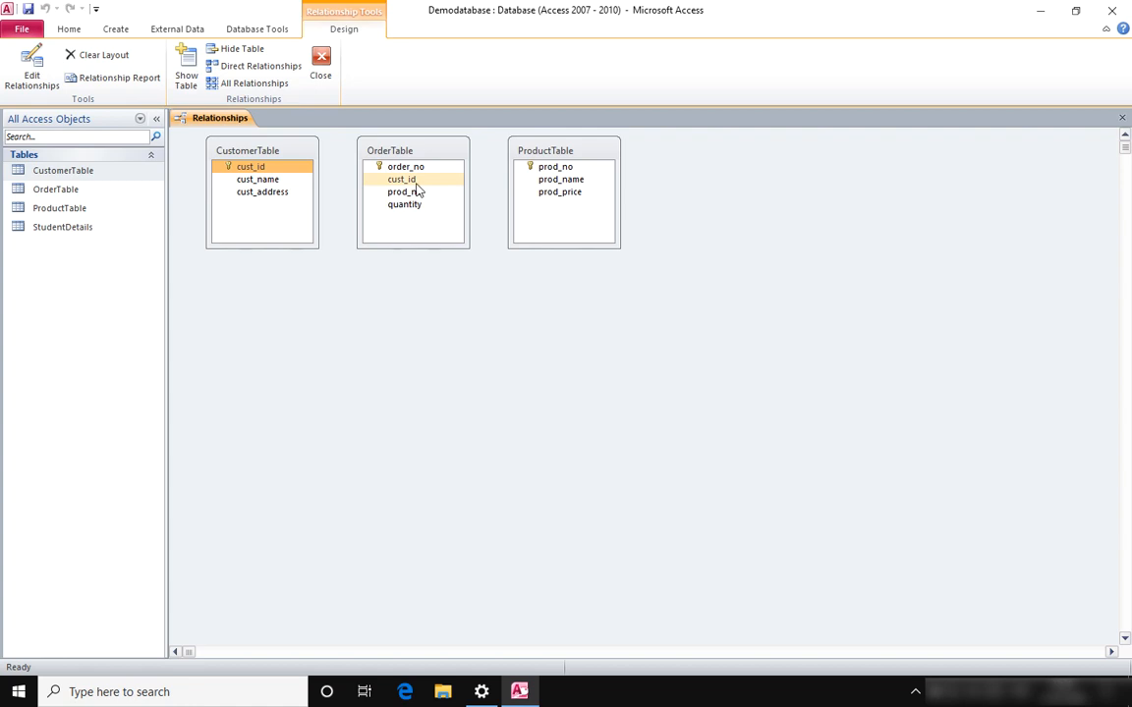
click(417, 182)
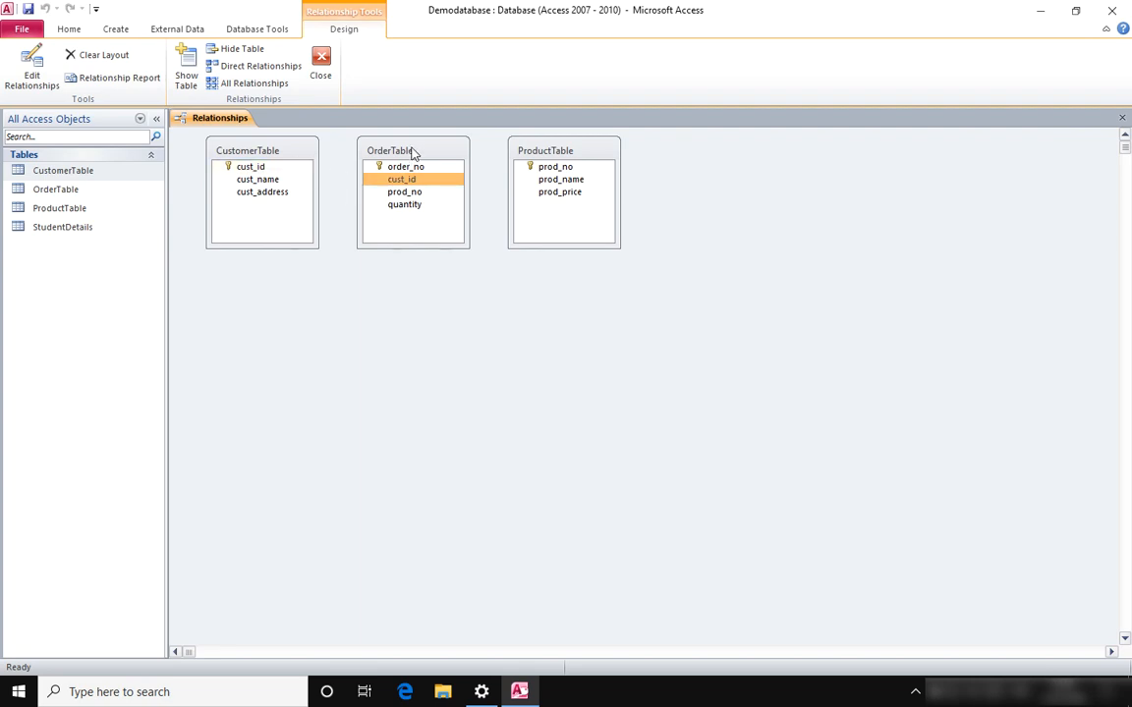
click(285, 168)
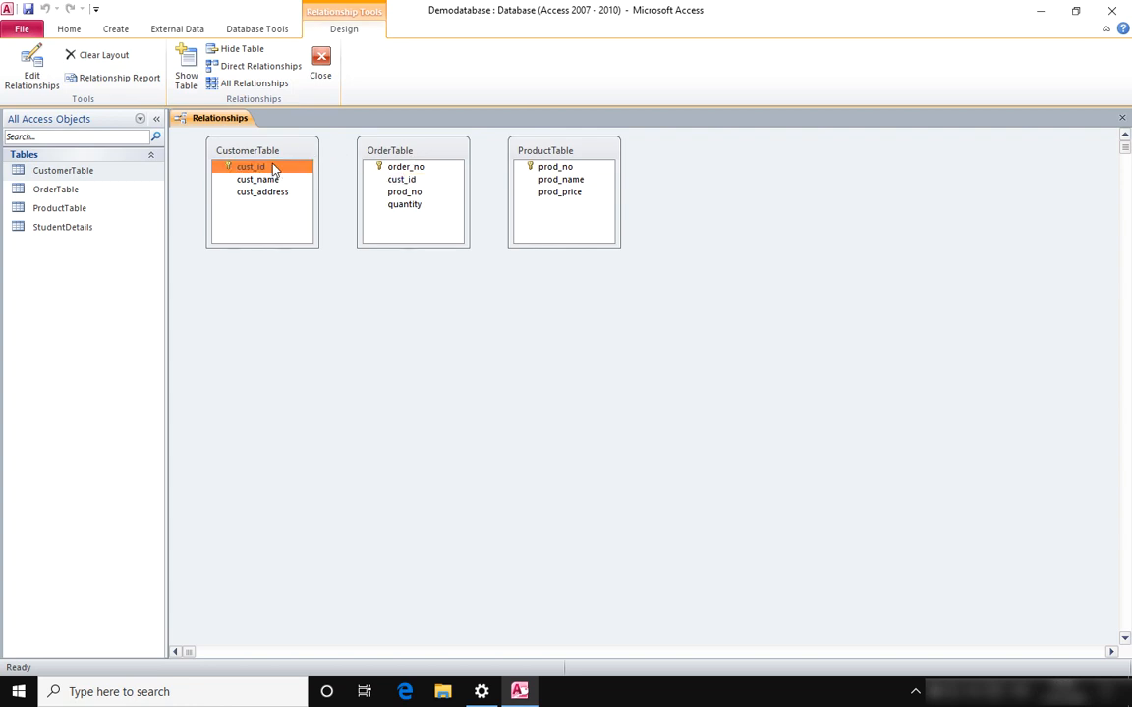
drag(275, 170, 418, 182)
drag(420, 183, 416, 182)
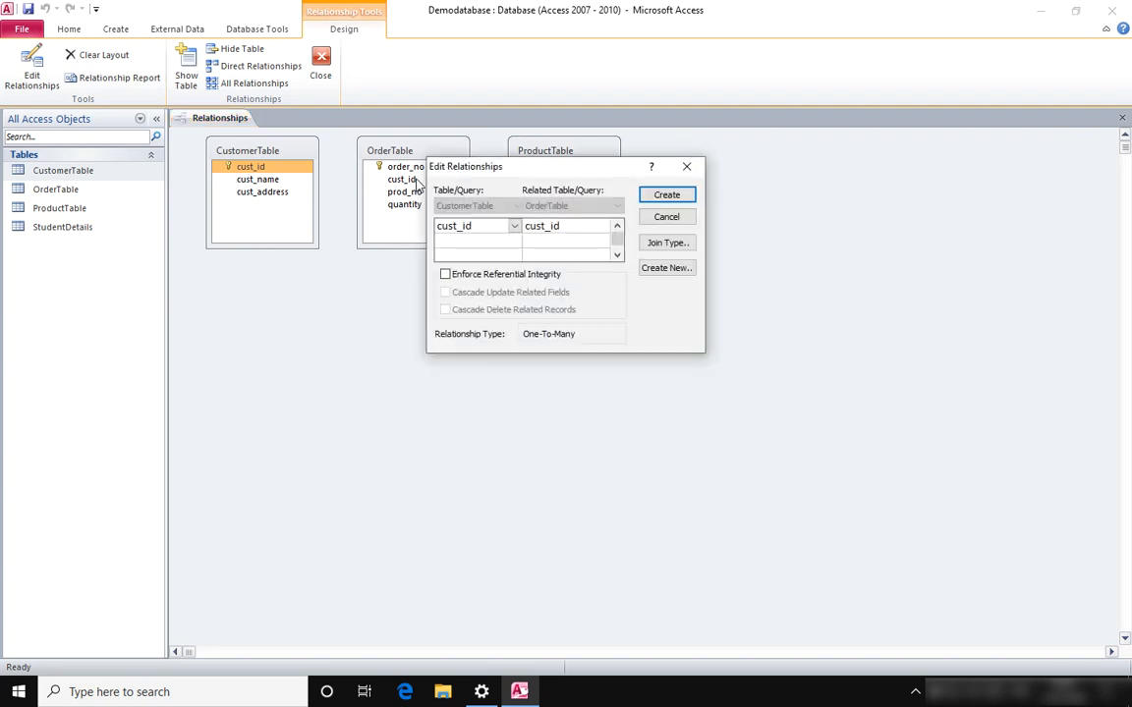
drag(547, 171, 496, 311)
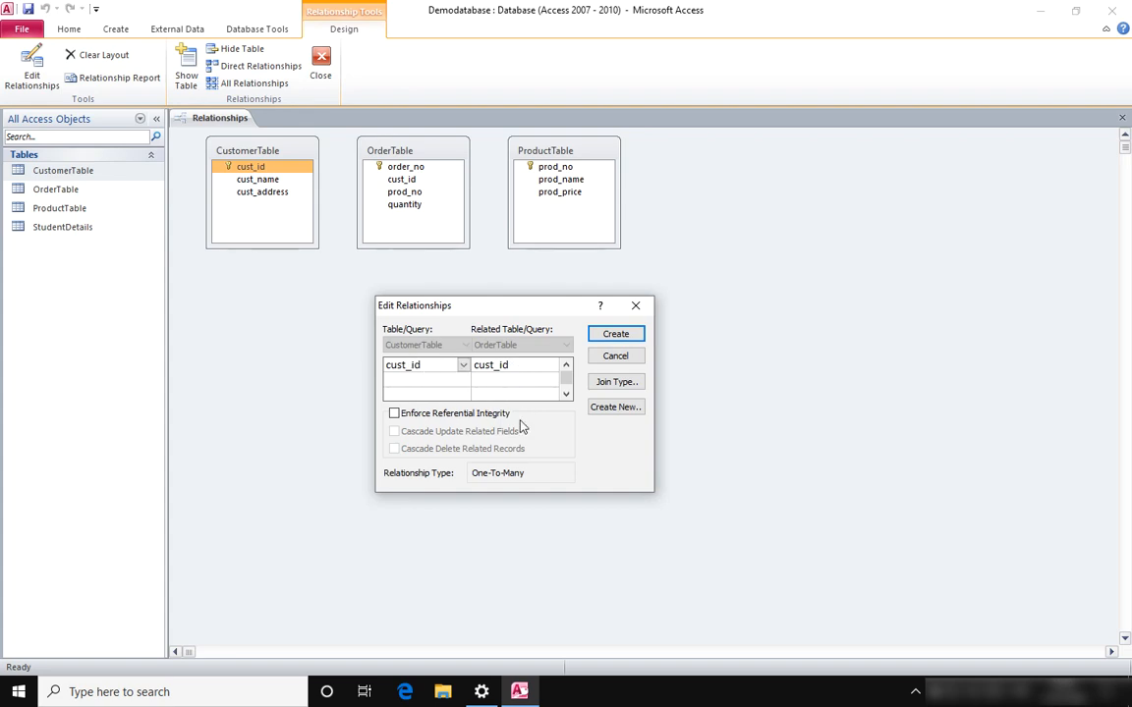
click(410, 421)
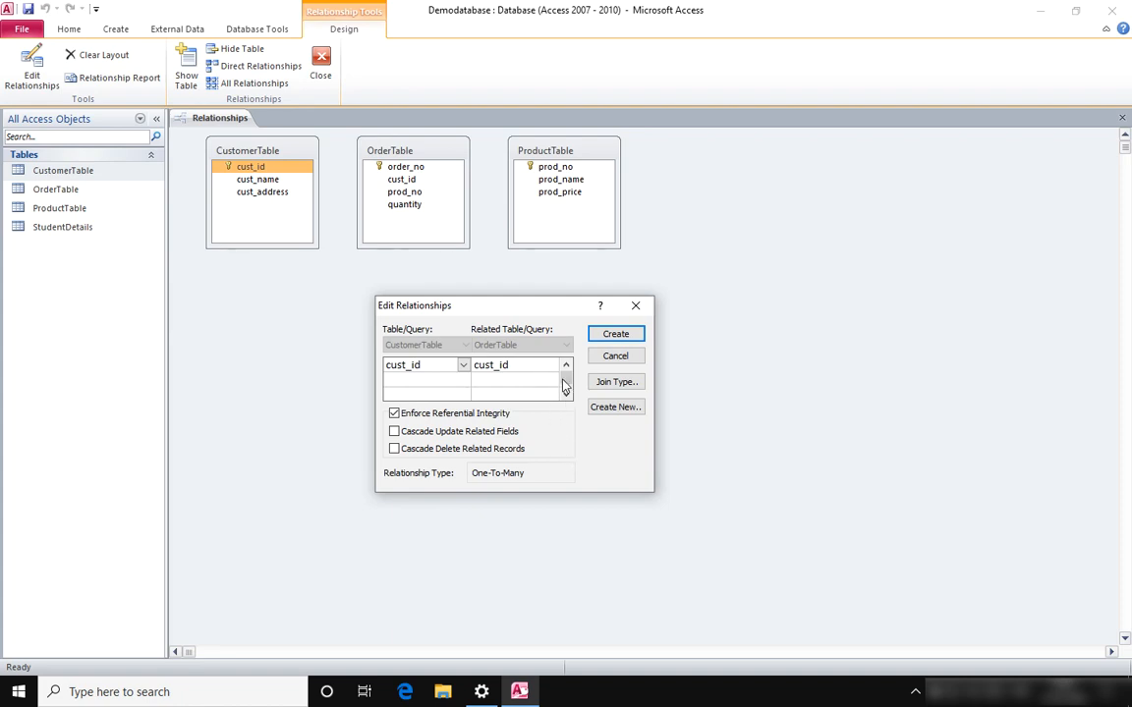
click(613, 335)
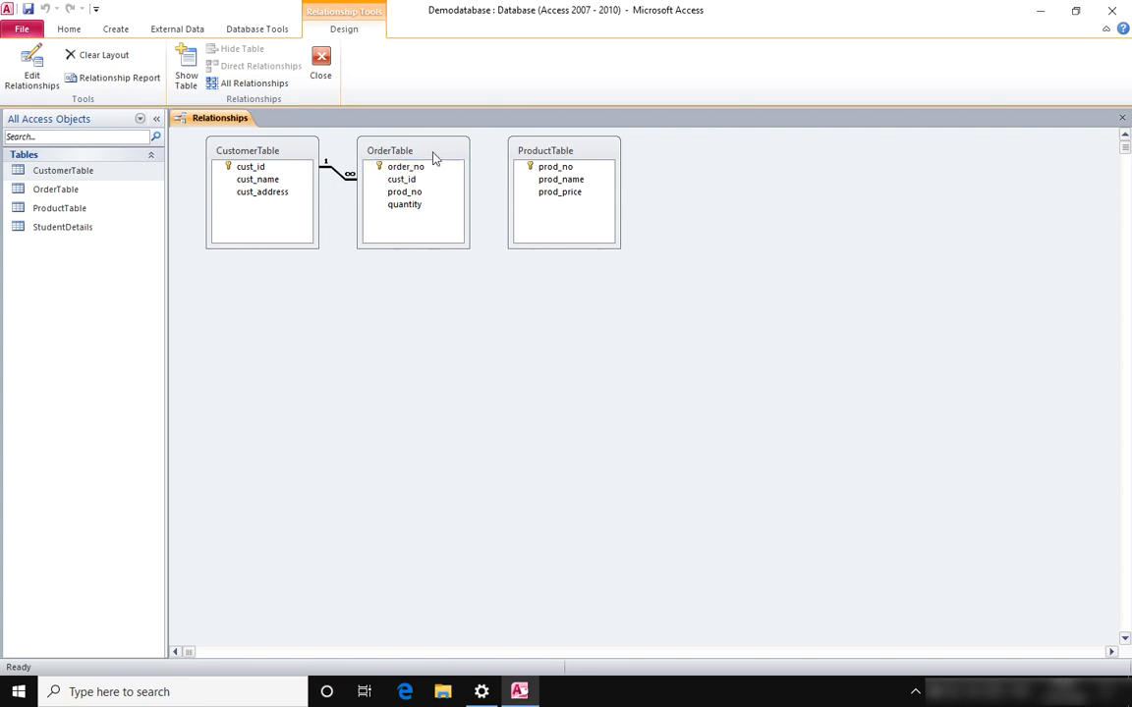
Rearrange the relationships layout with OrderTable centred below, CustomerTable to its upper left and ProductTable to its upper right.
drag(434, 157, 576, 311)
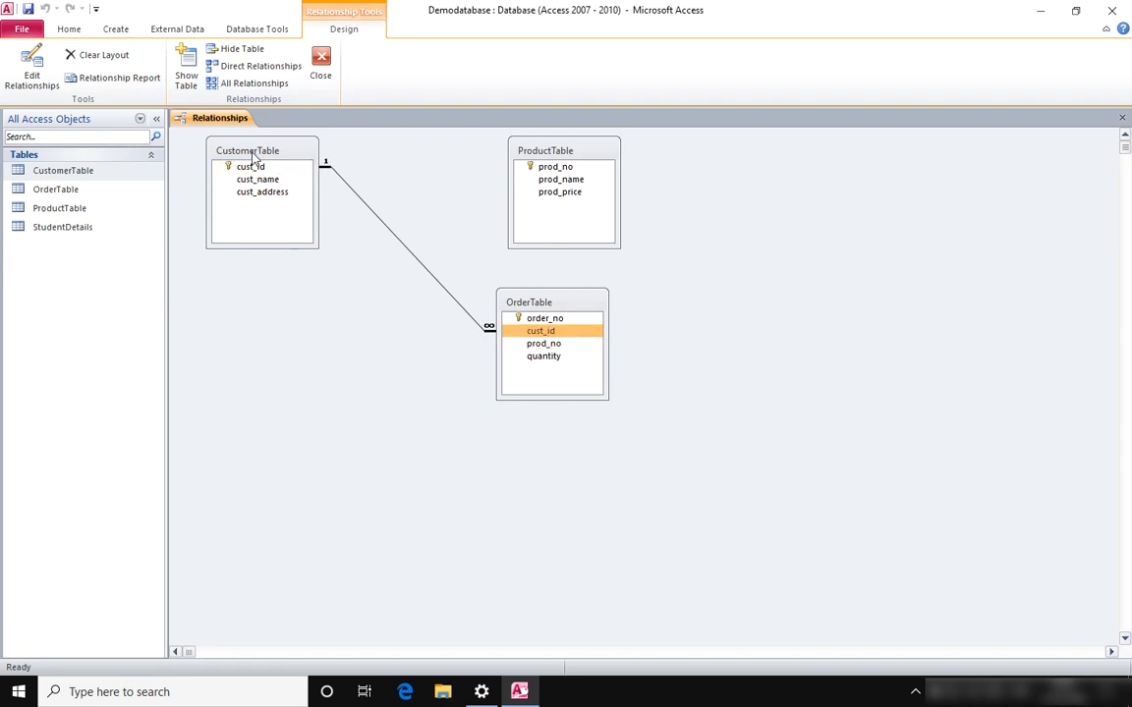
drag(253, 157, 242, 188)
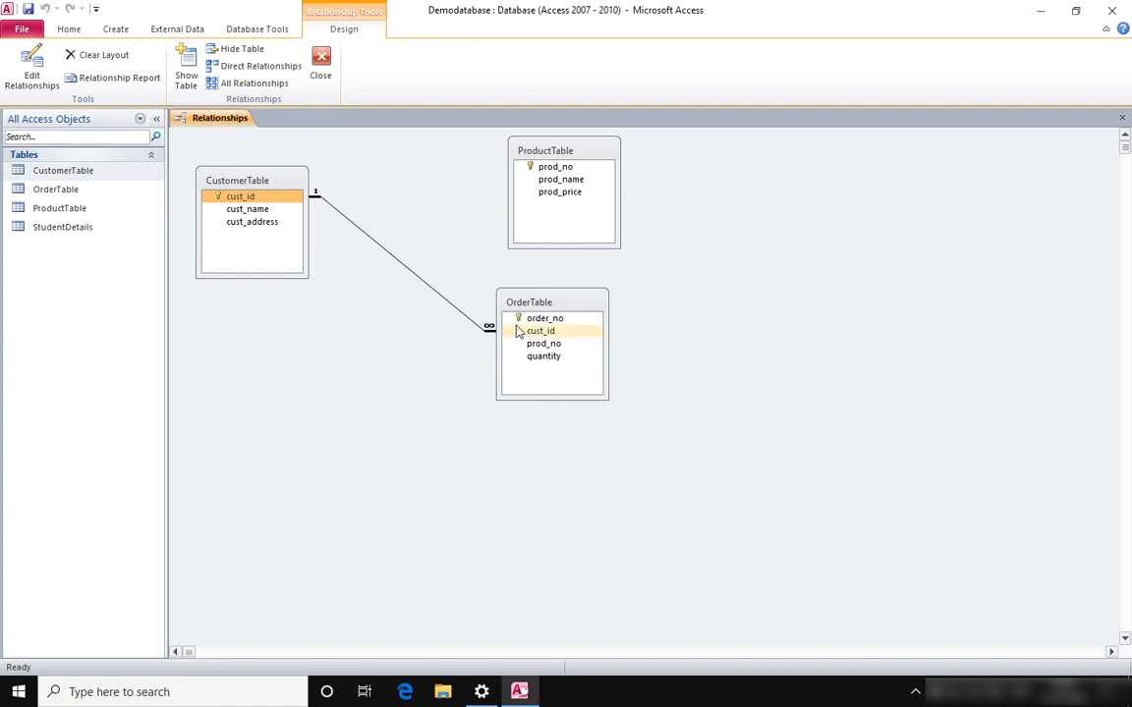
drag(599, 151, 798, 204)
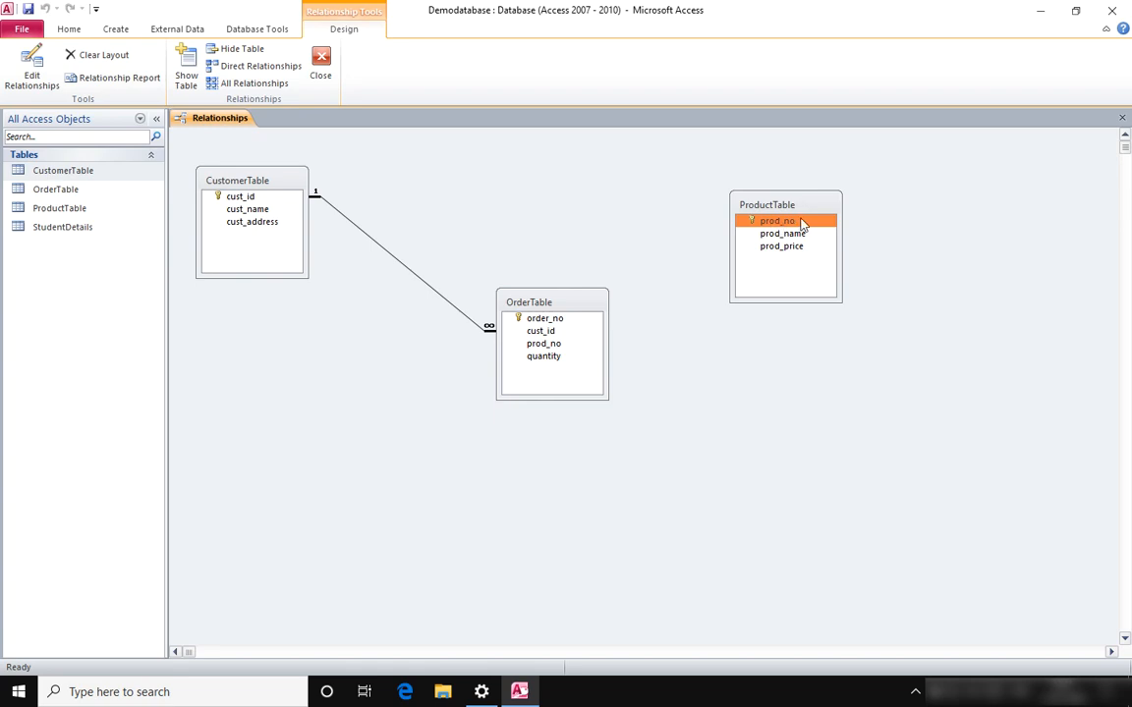
Create a one-to-many relationship from ProductTable's prod_no to OrderTable's prod_no with referential integrity enforced.
drag(801, 224, 561, 347)
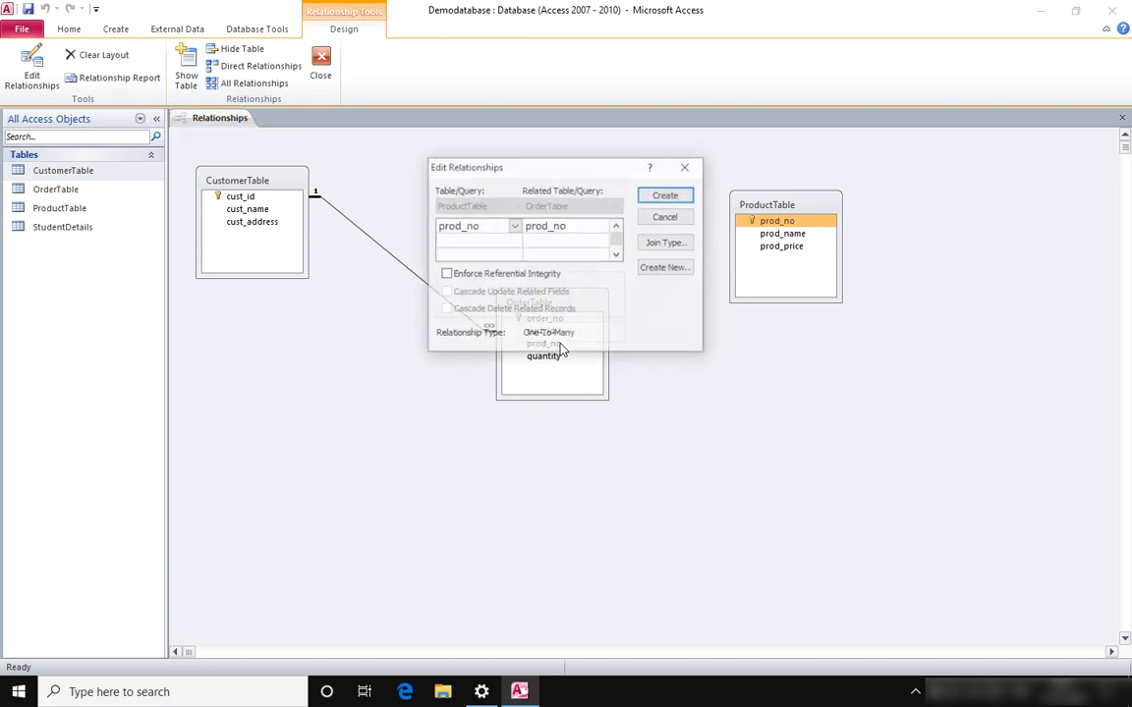
drag(576, 169, 783, 373)
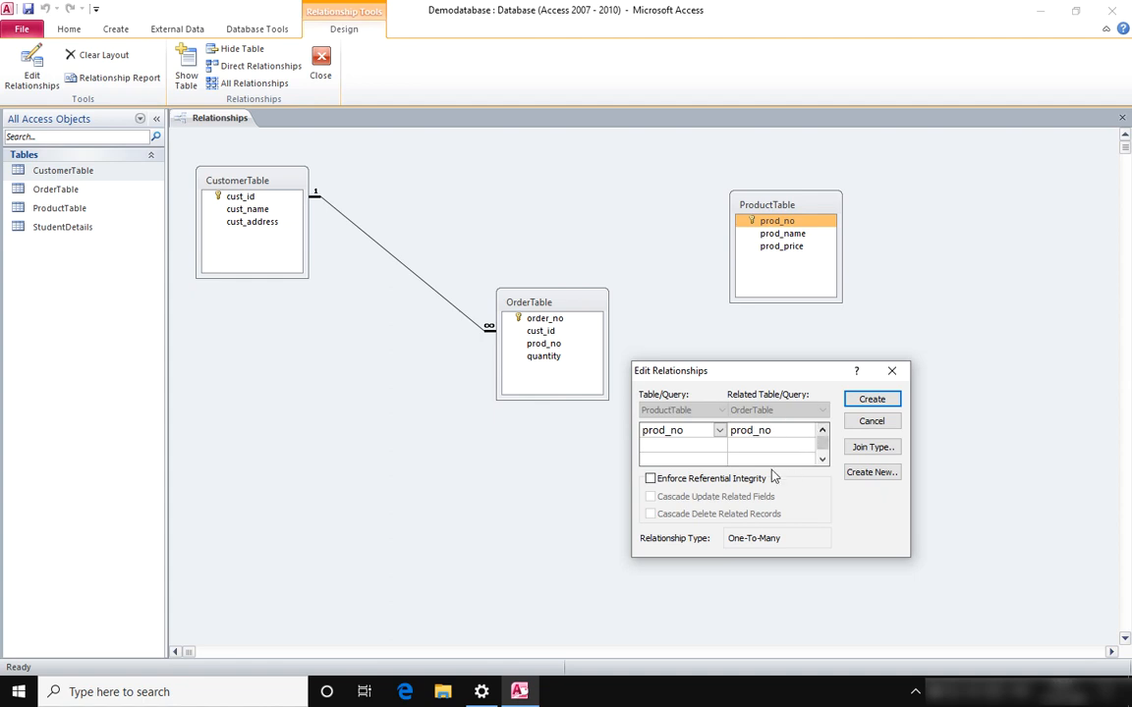
click(650, 479)
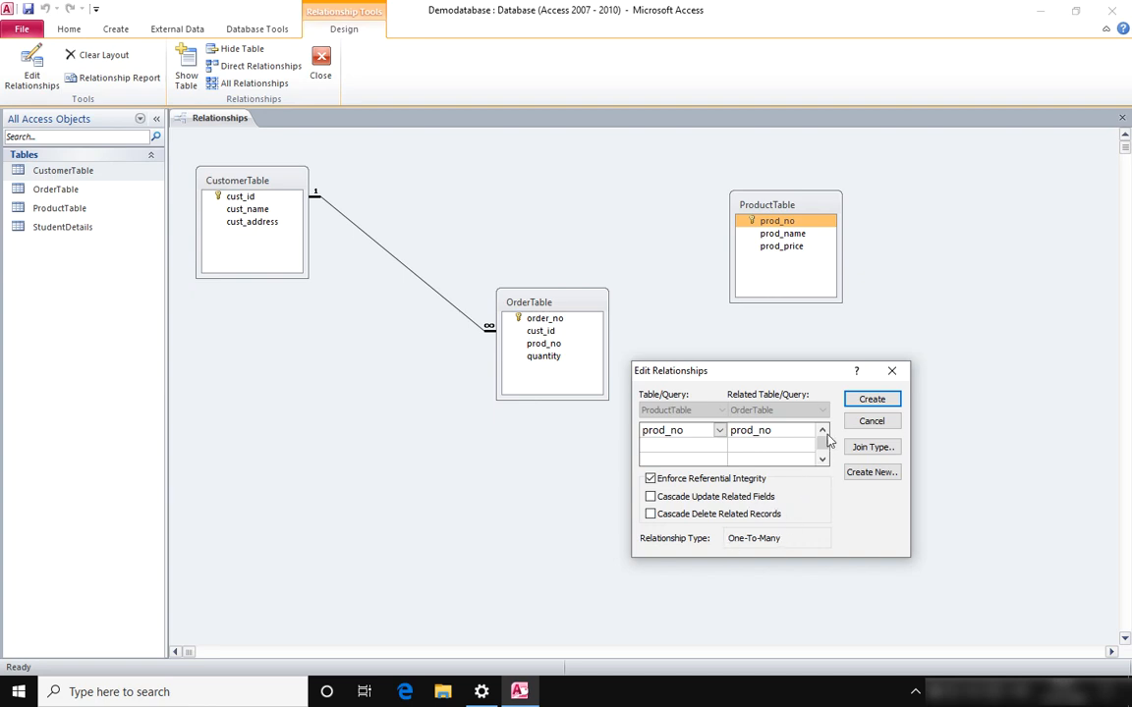
click(870, 401)
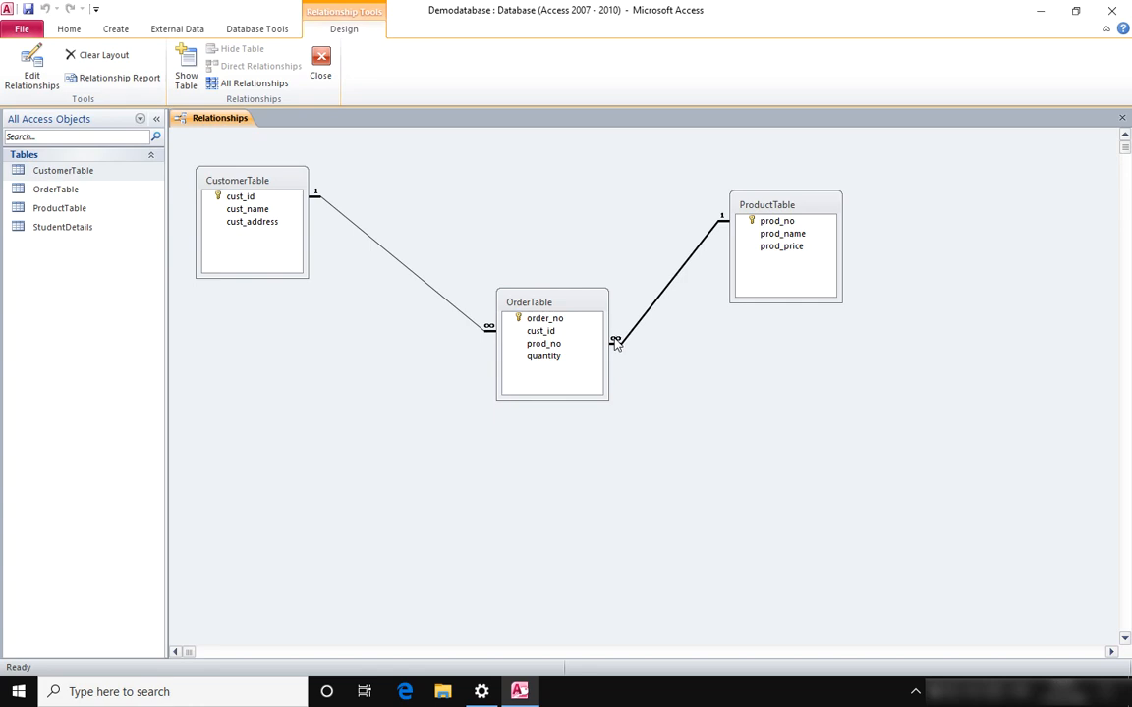
Save the relationships layout and close the Relationships window.
click(28, 10)
click(514, 218)
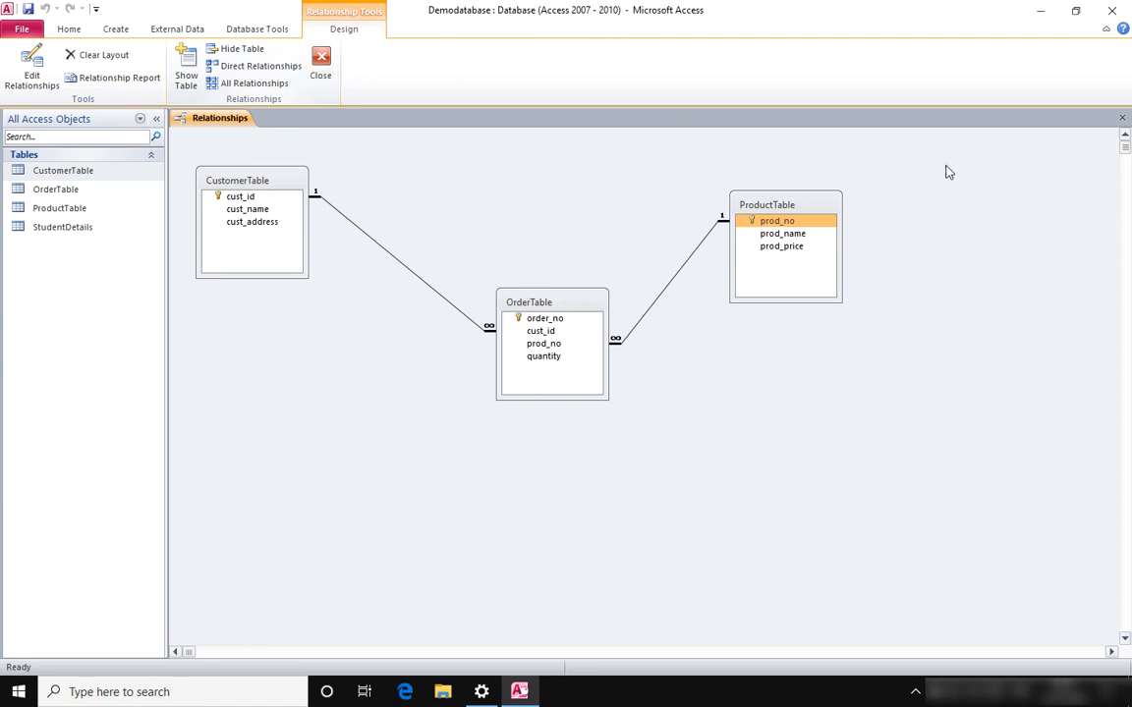
click(1121, 119)
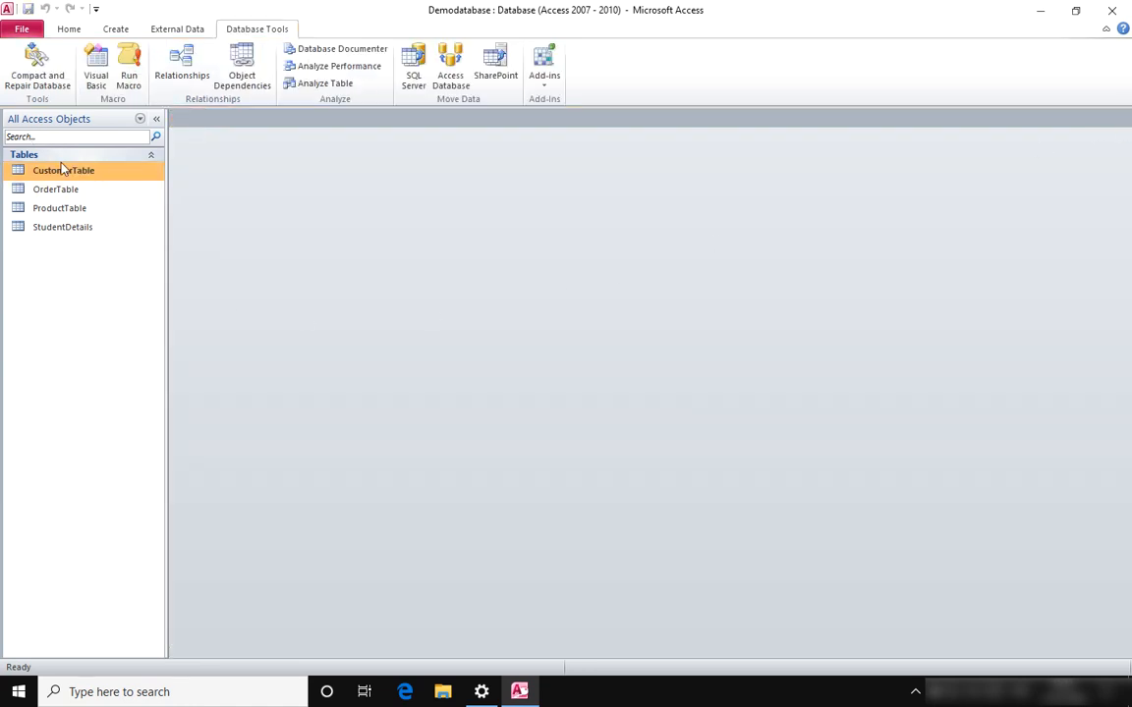
Open OrderTable and CustomerTable and check the customer IDs available for a new order.
double_click(81, 187)
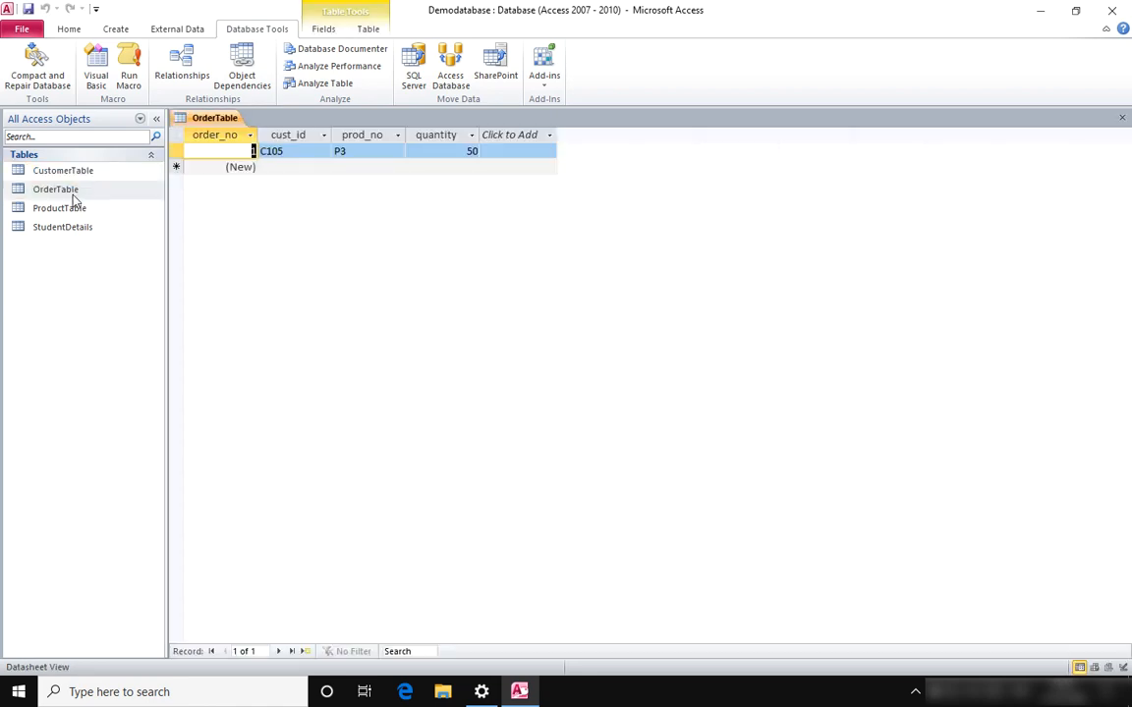
click(298, 151)
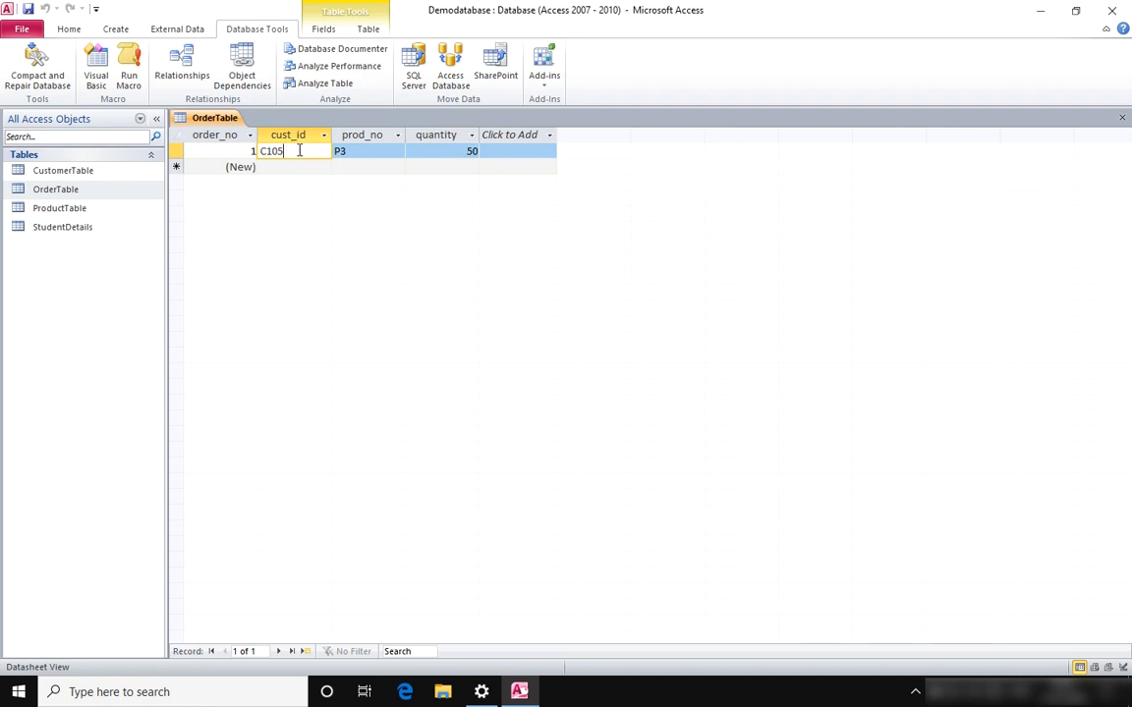
double_click(92, 172)
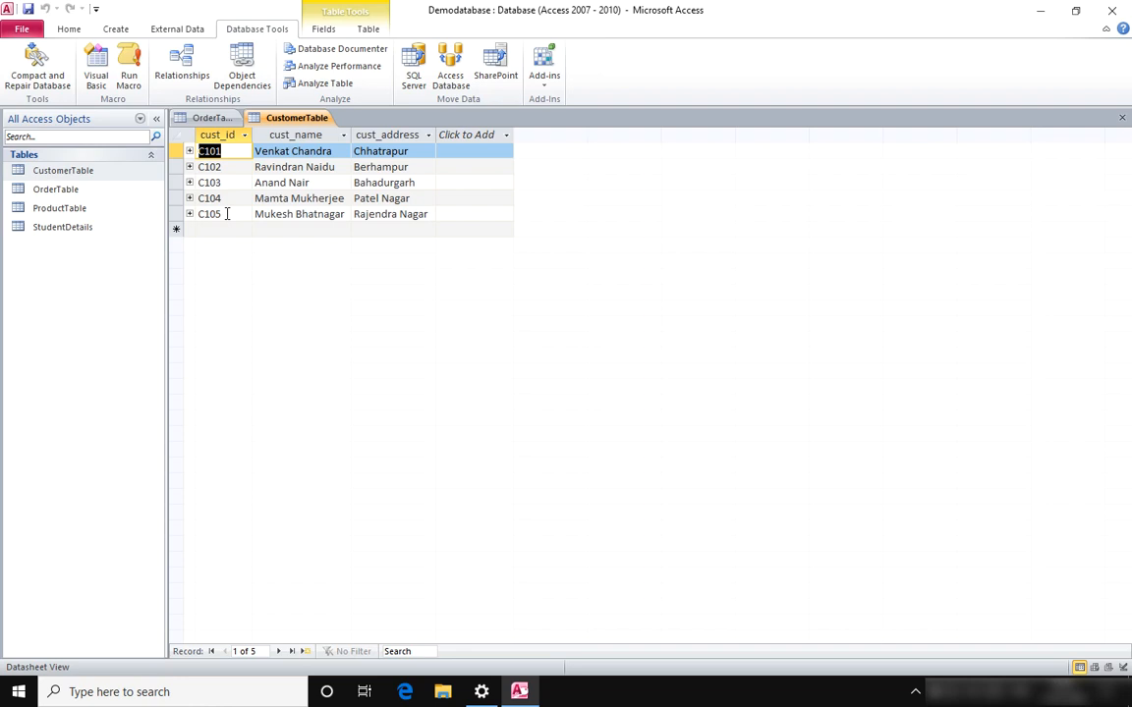
Try to add a second order in OrderTable with a cust_id missing from CustomerTable, prod_no P4 and quantity 25.
click(218, 118)
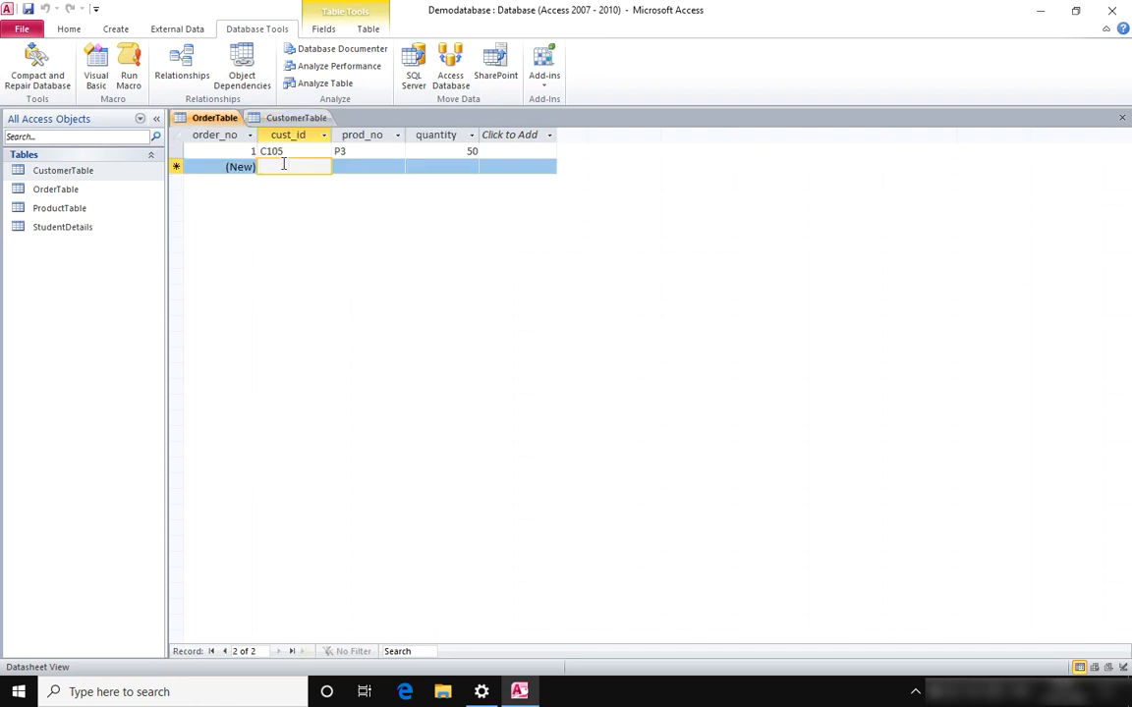
text(C1)
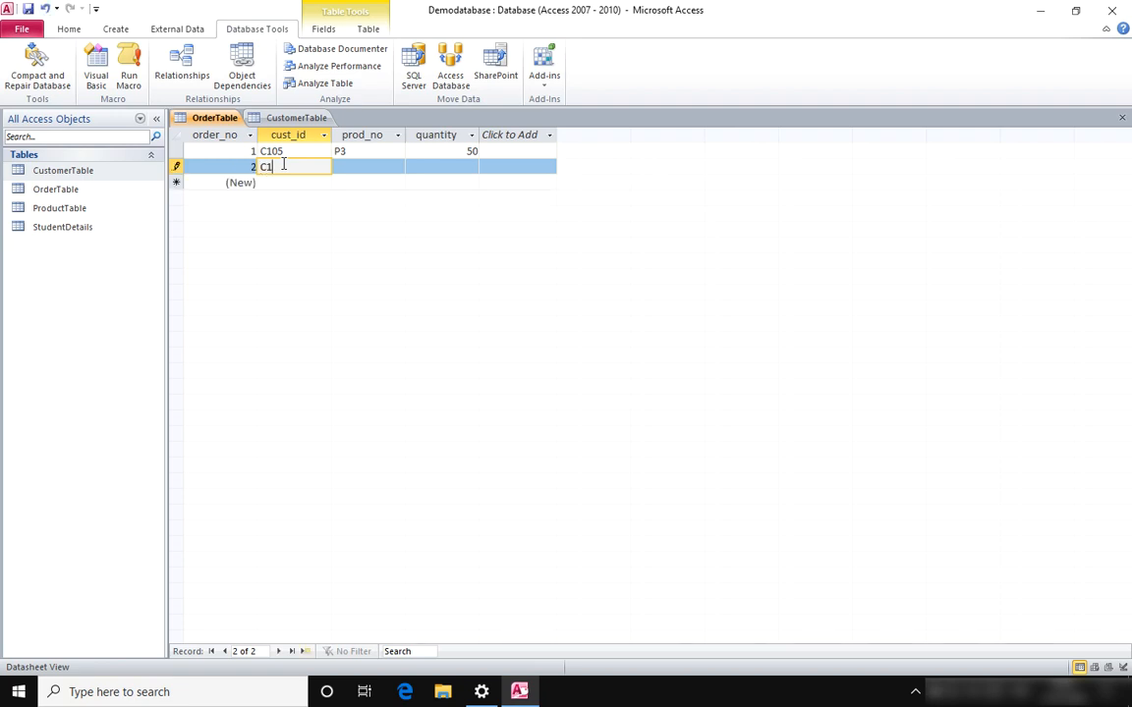
text(06)
key(Tab)
text(P)
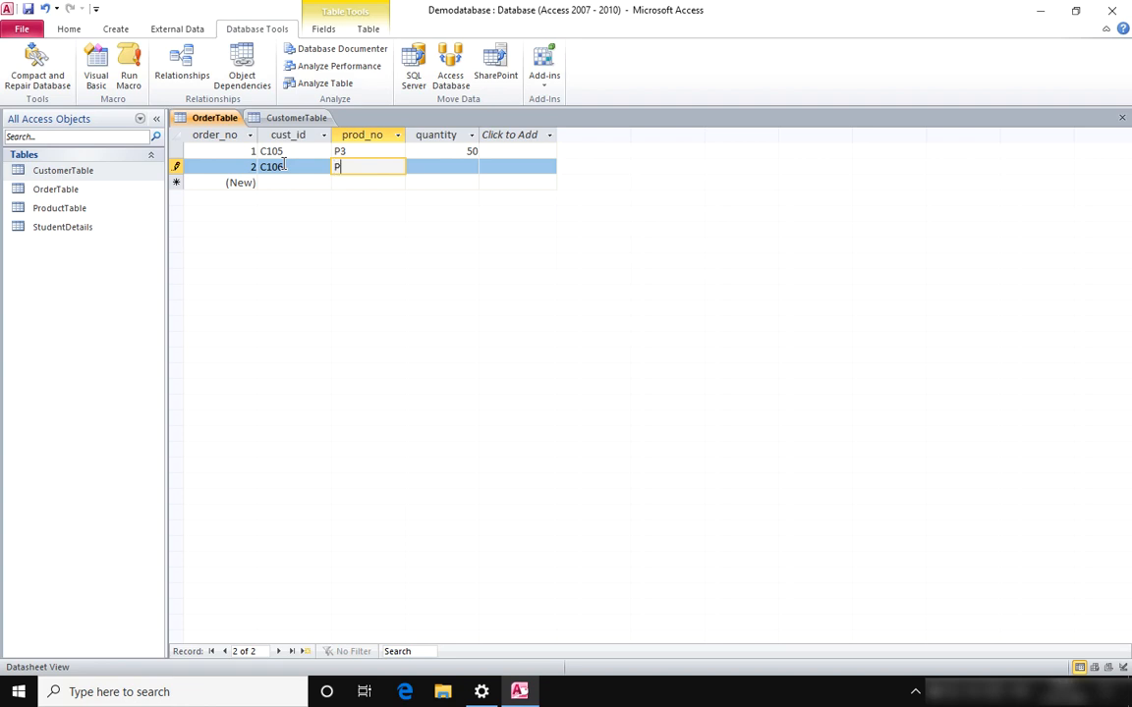
text(4)
key(Tab)
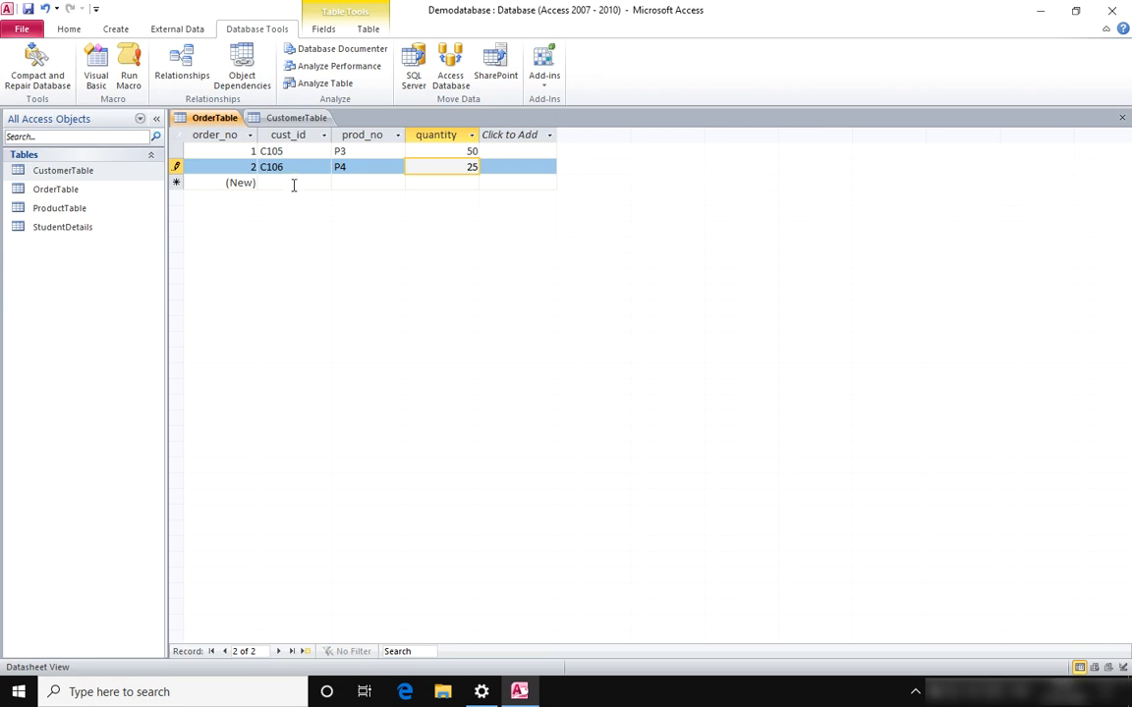
click(293, 185)
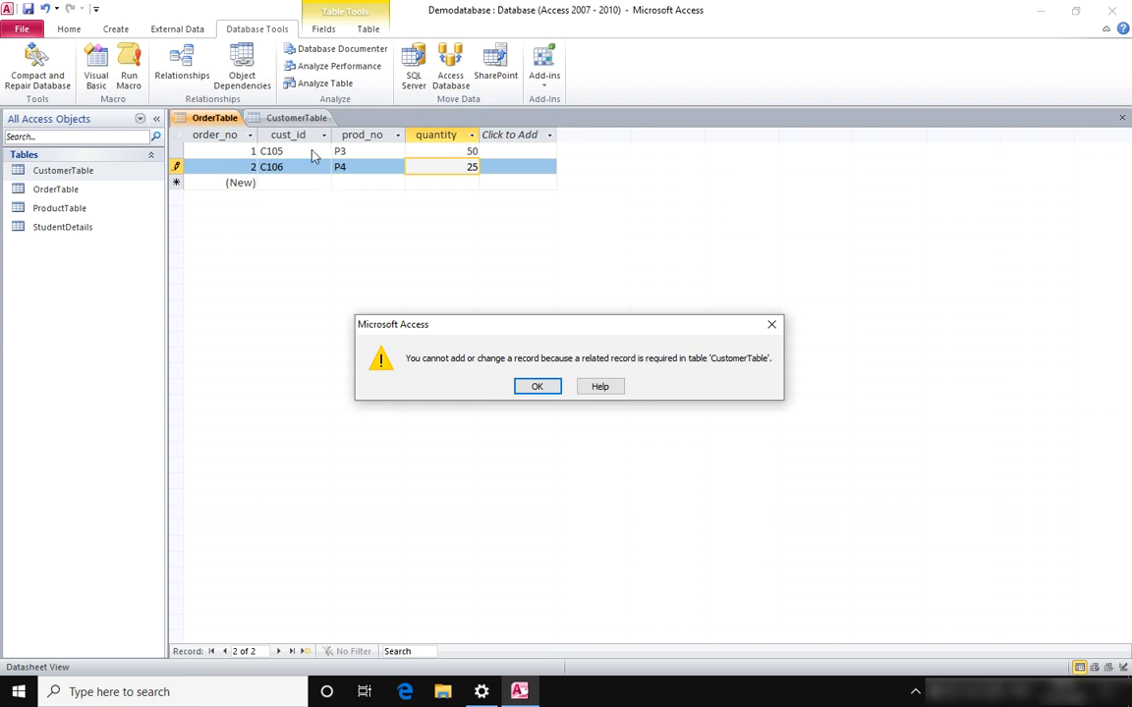
click(537, 387)
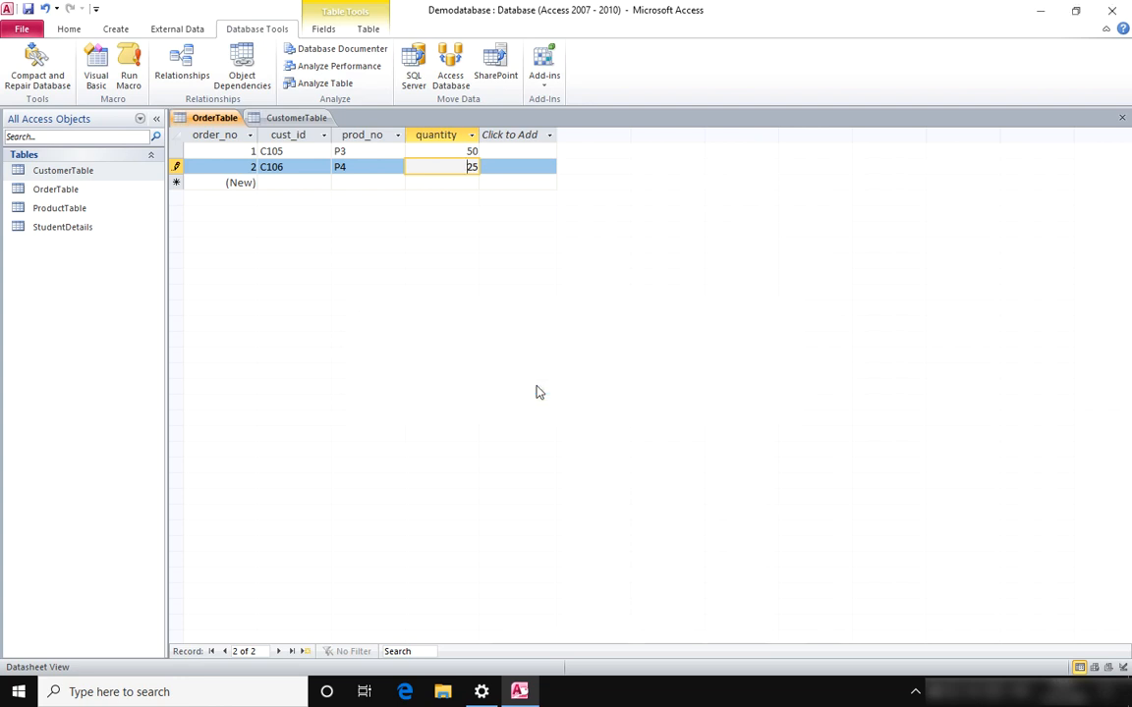
Set the second order's cust_id to the first customer's ID and try to save the record with prod_no P5.
click(312, 166)
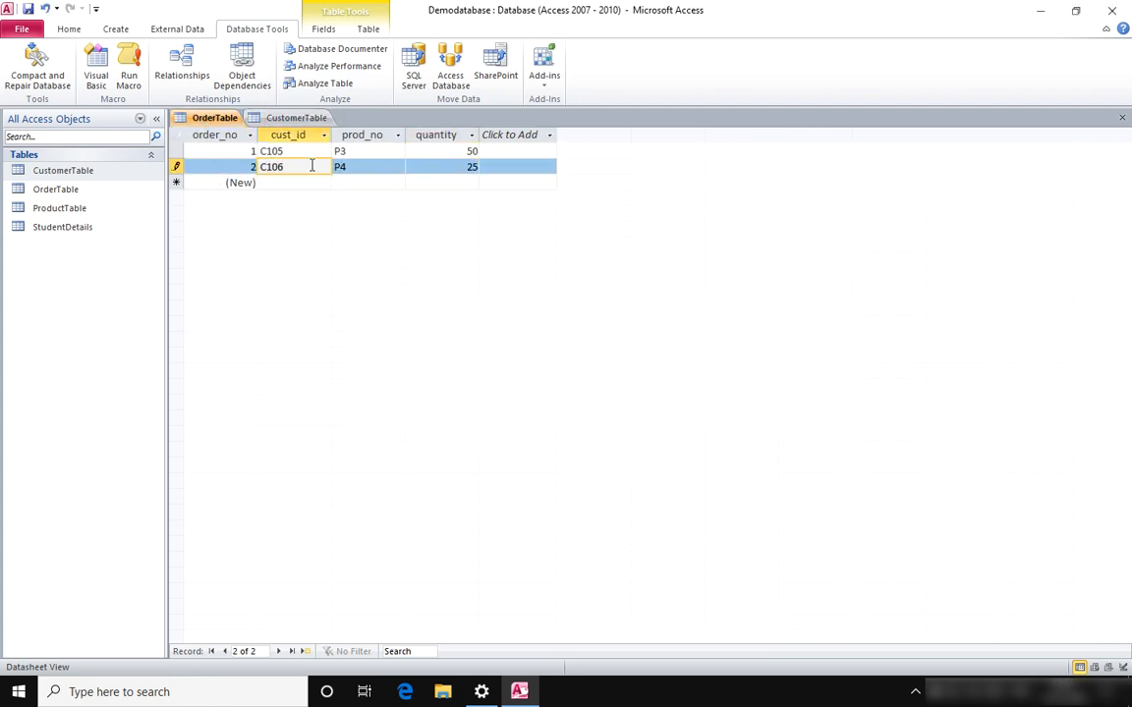
text(1)
click(385, 166)
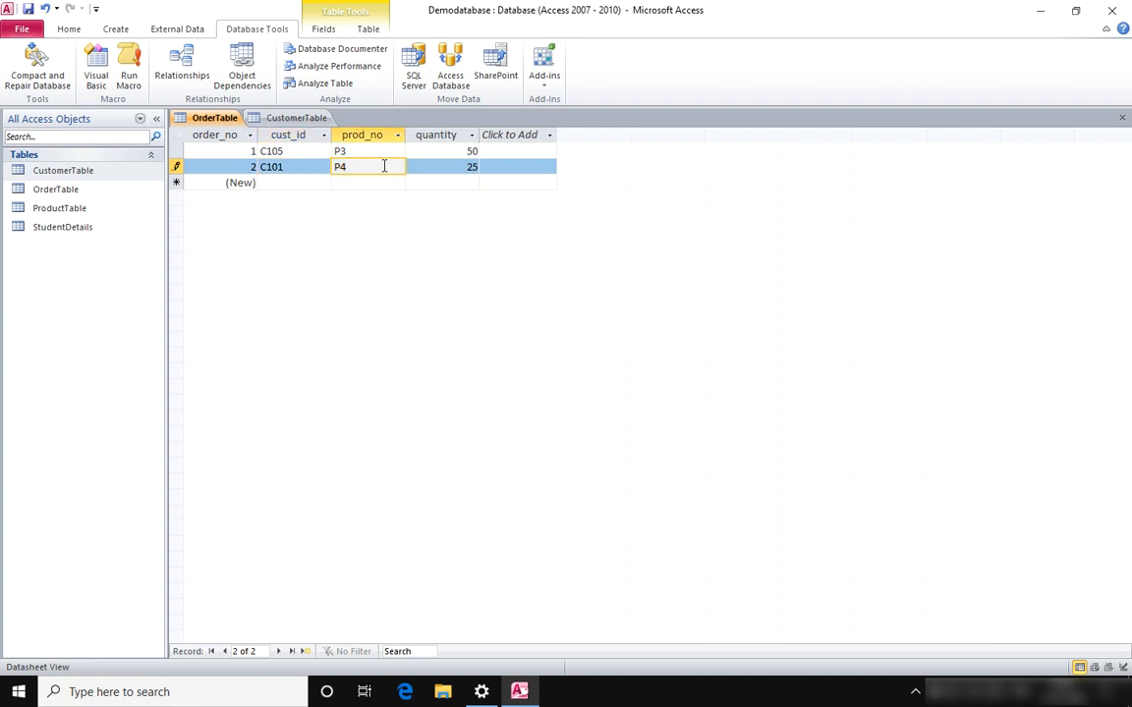
text(5)
click(303, 185)
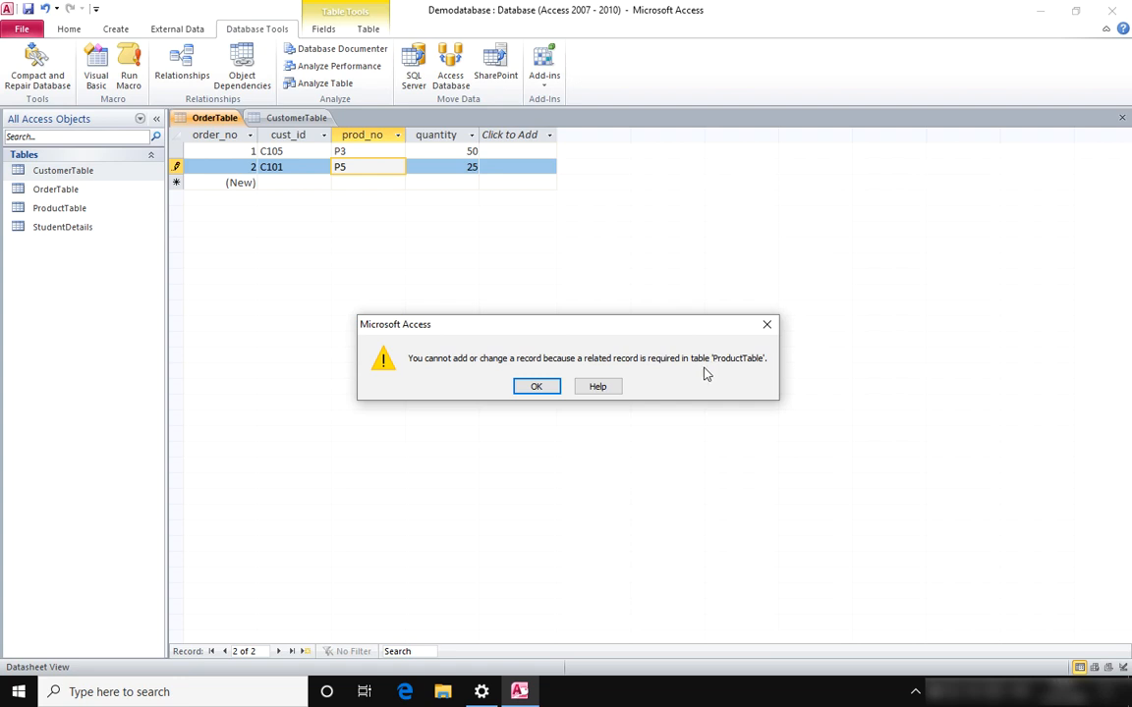
click(537, 386)
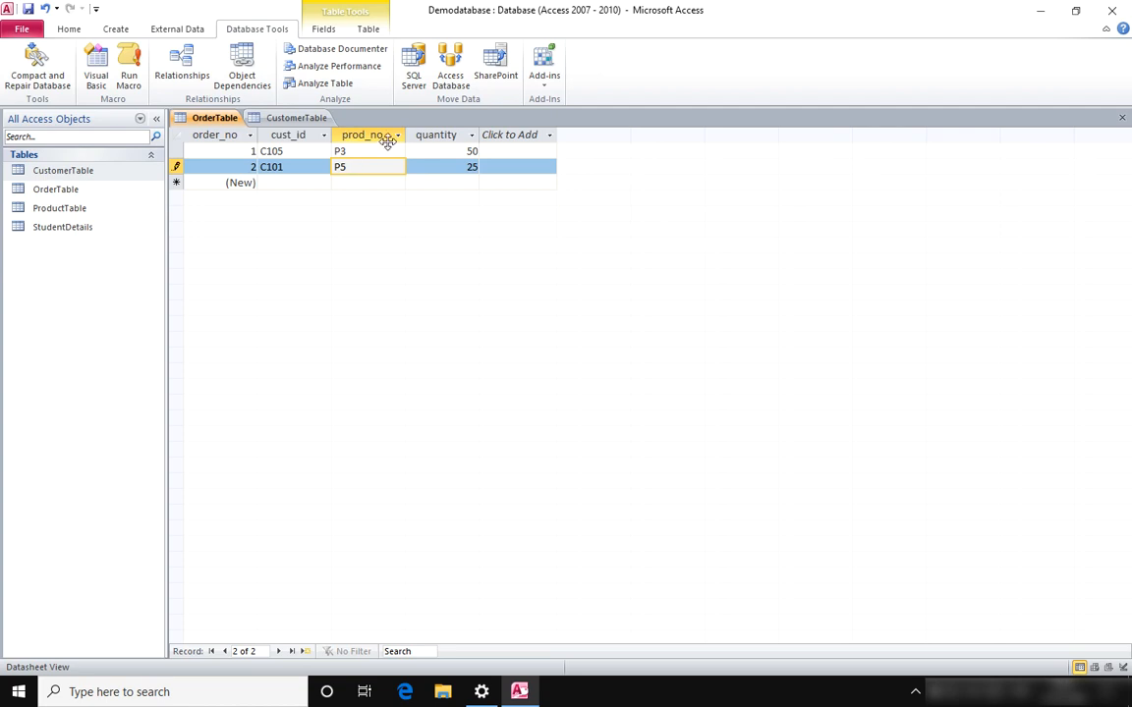
Check the product numbers in ProductTable, set the second order's prod_no to P1 and save the record.
click(69, 211)
double_click(69, 211)
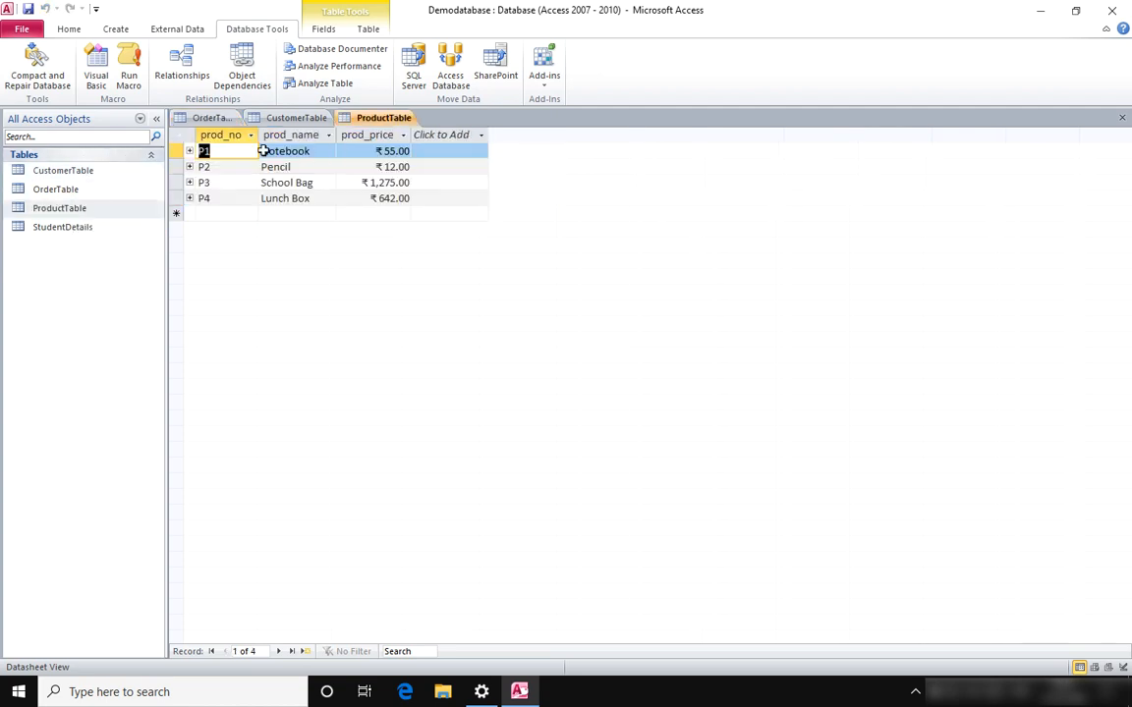
click(213, 151)
click(238, 196)
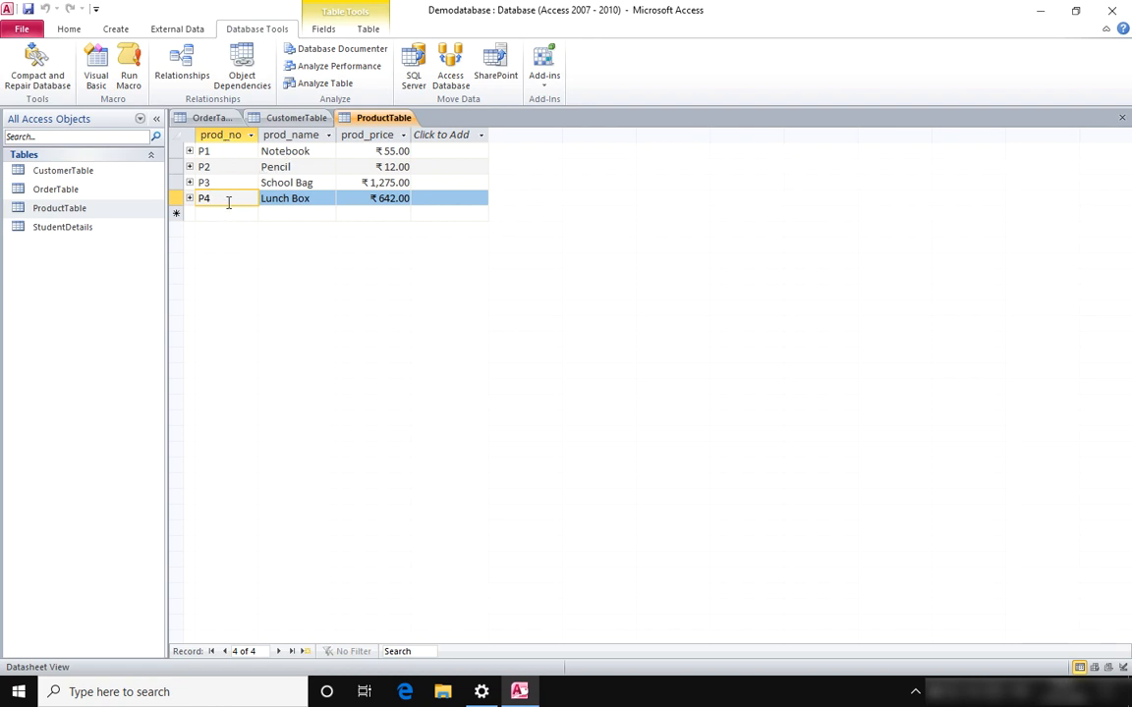
click(220, 118)
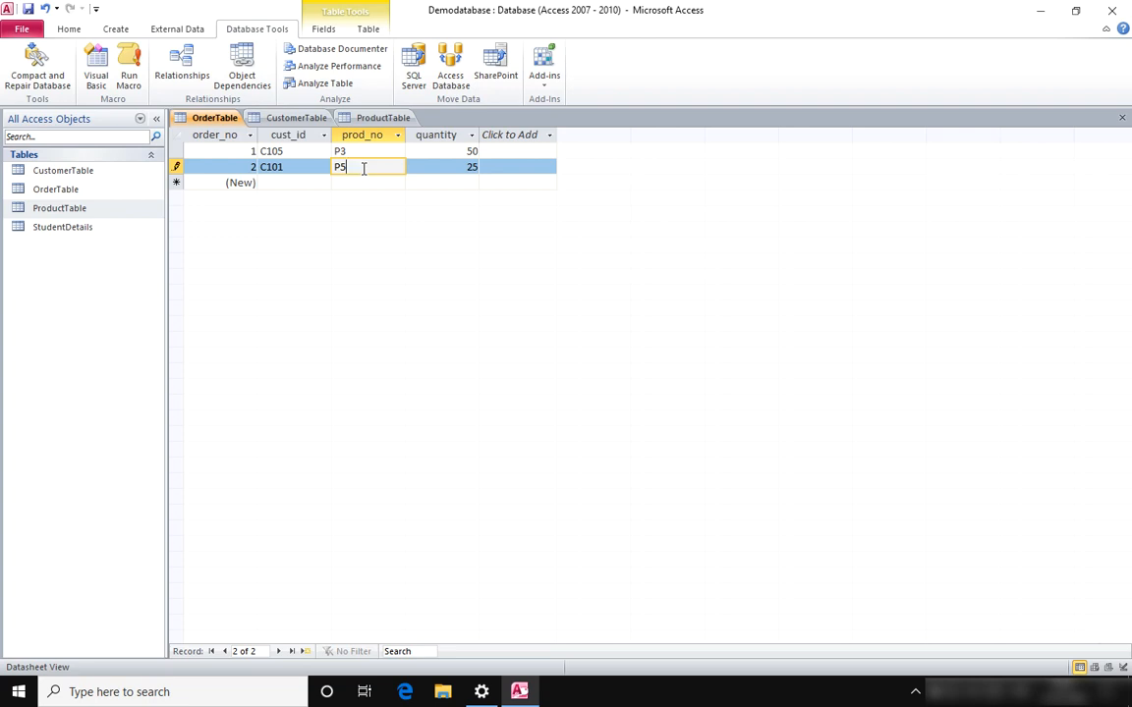
text(1)
click(288, 184)
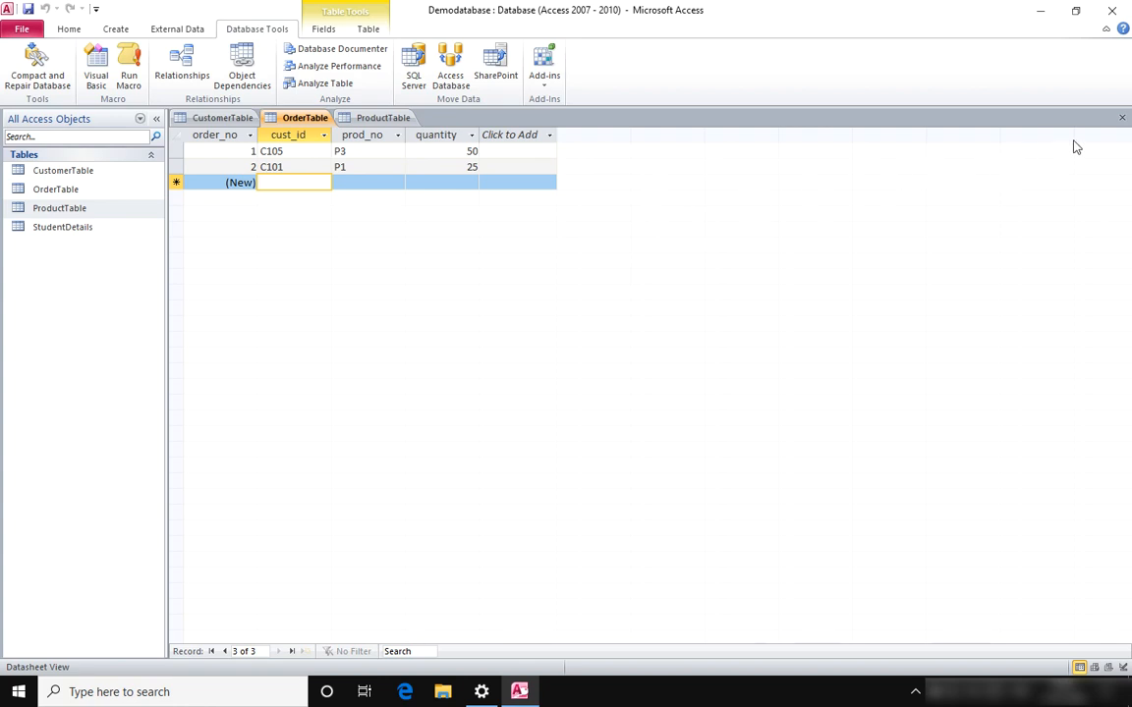
Close OrderTable and ProductTable.
click(1122, 120)
click(1122, 120)
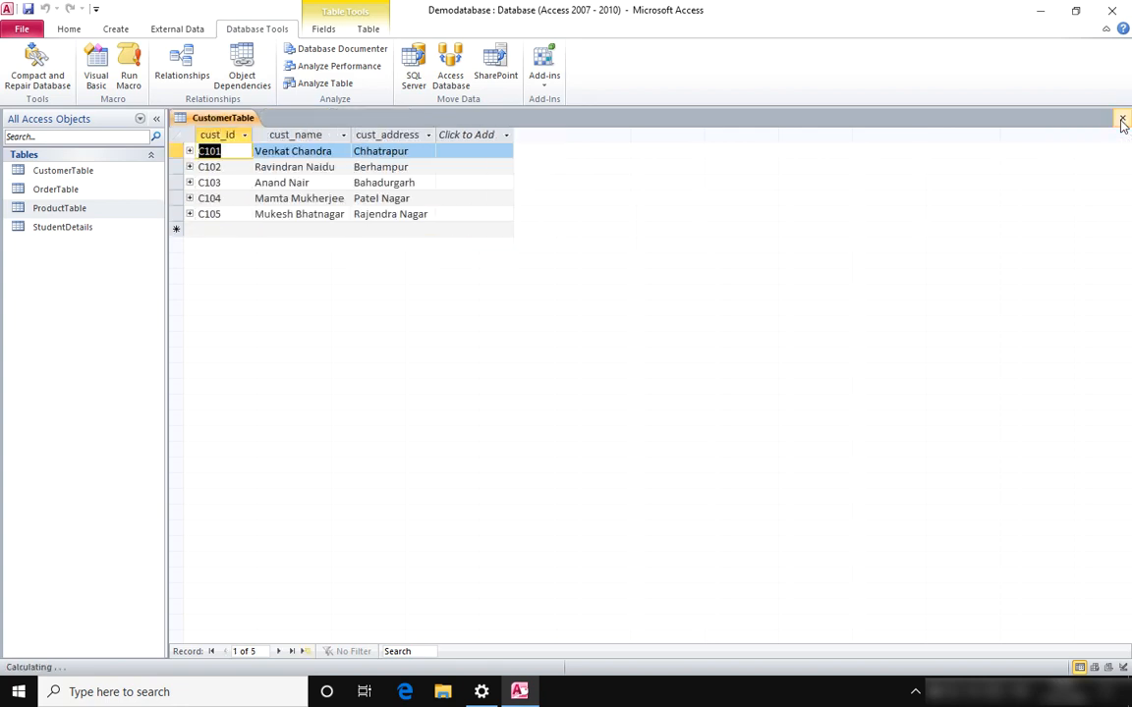
Close CustomerTable and open the relationship between ProductTable and OrderTable for editing in the relationships layout.
click(1123, 123)
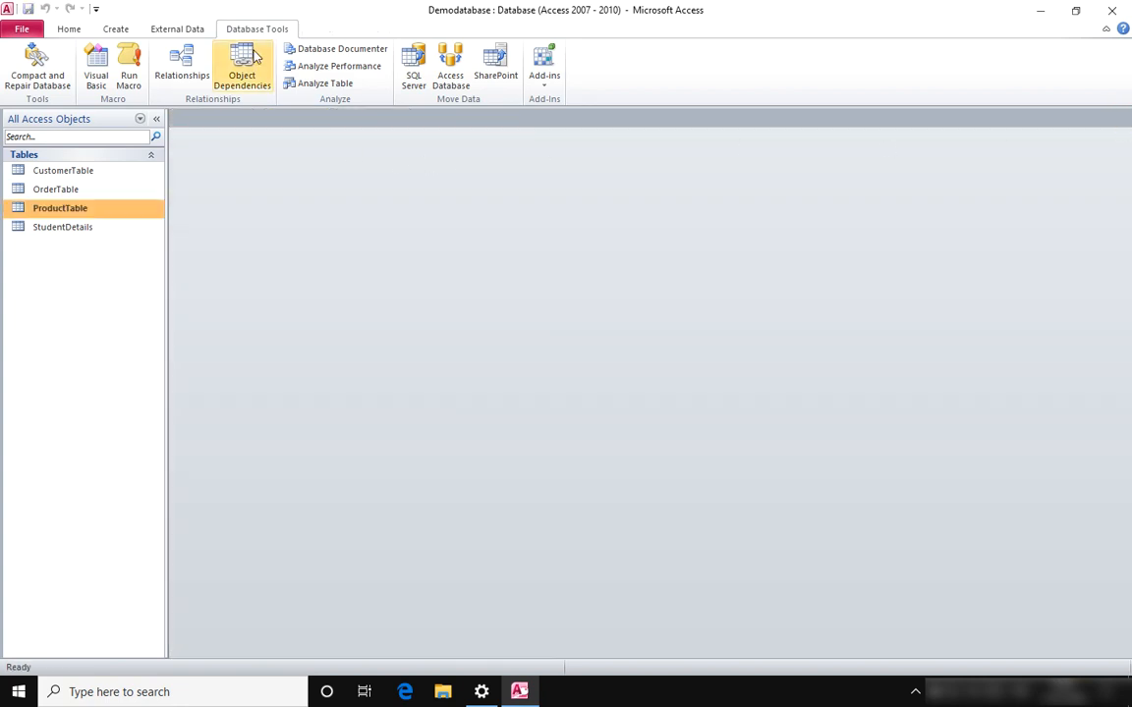
click(185, 65)
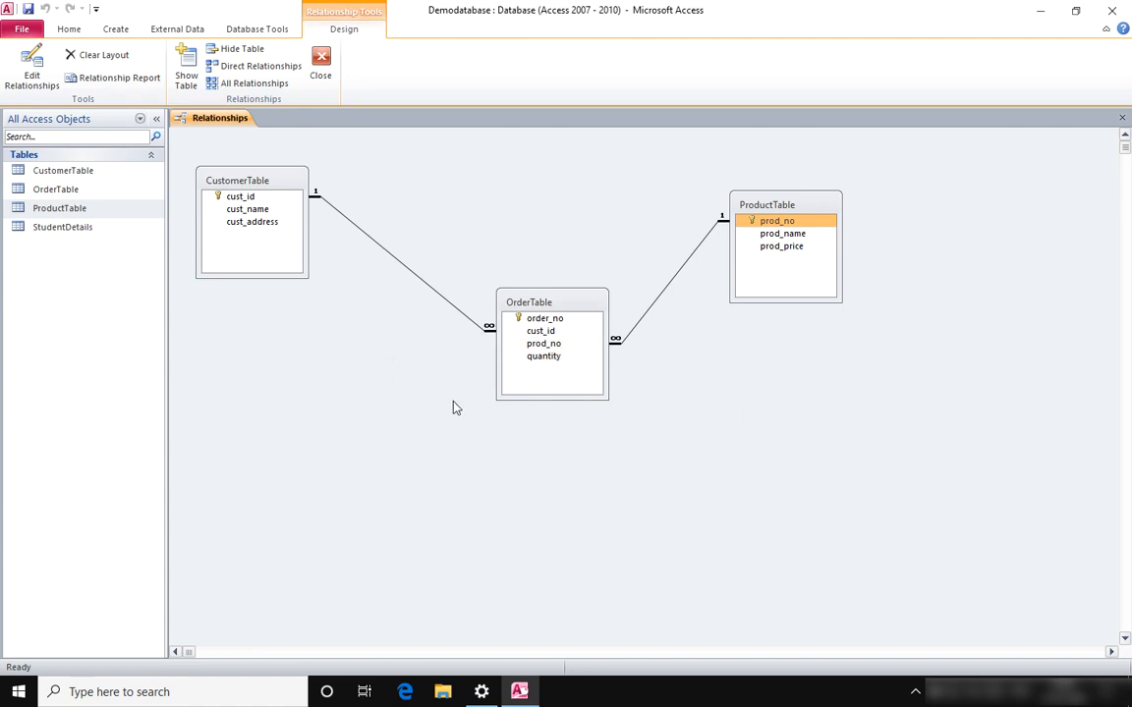
click(660, 298)
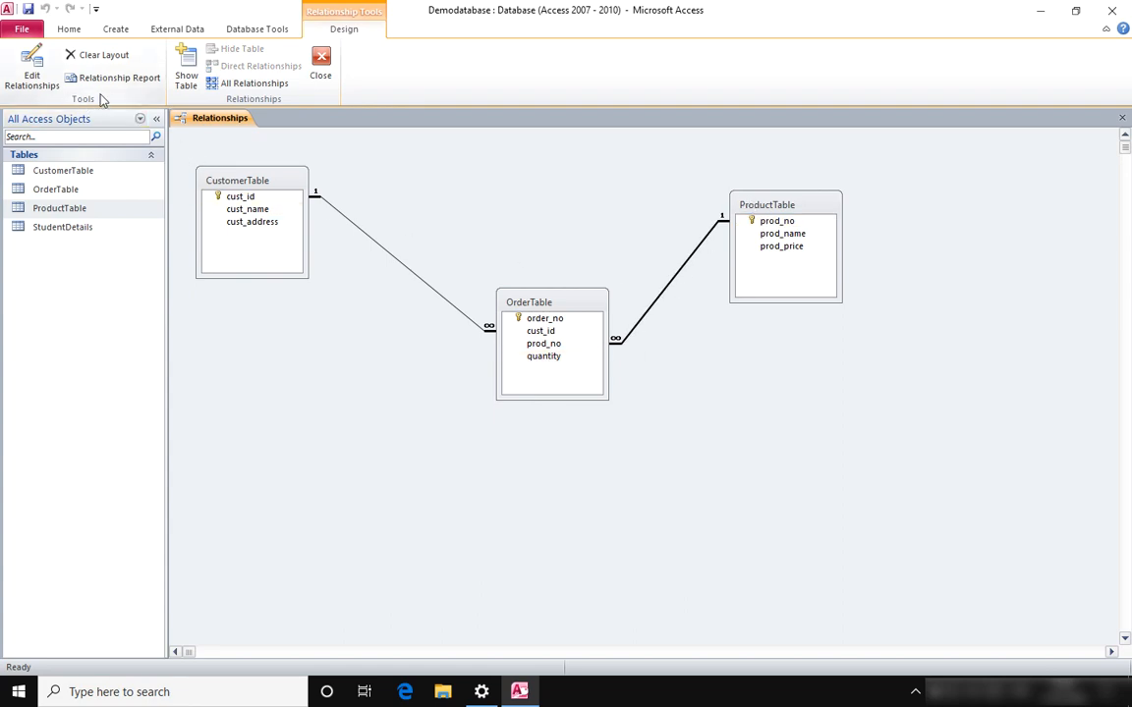
click(35, 69)
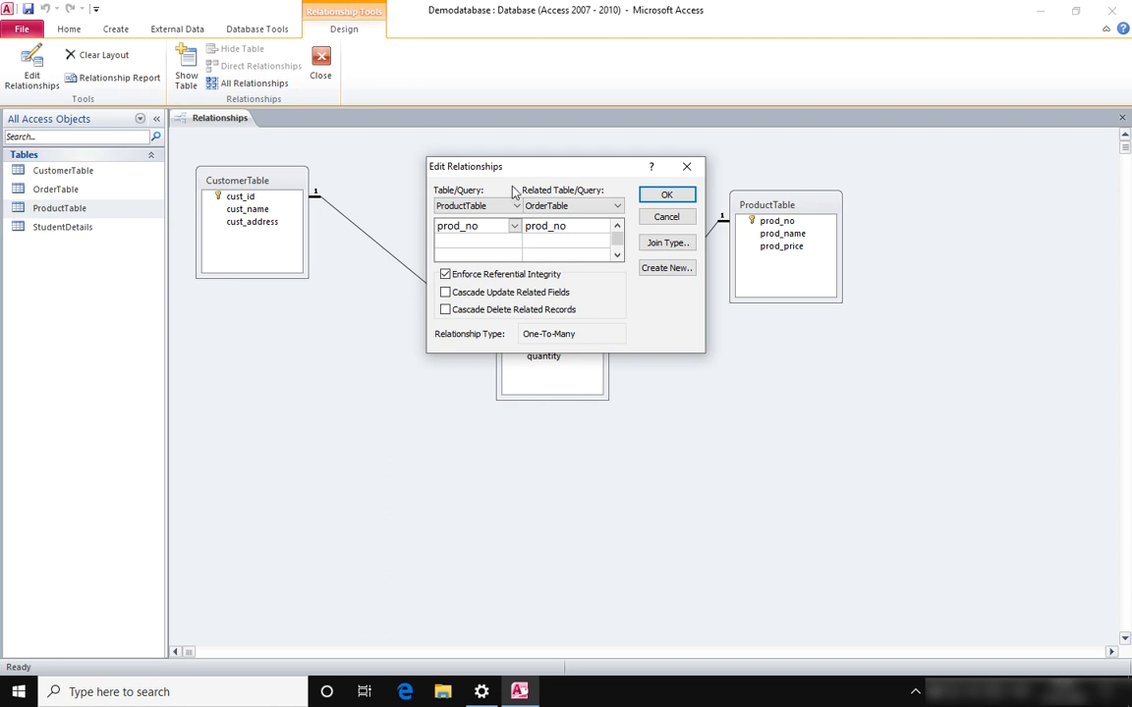
drag(585, 168, 367, 316)
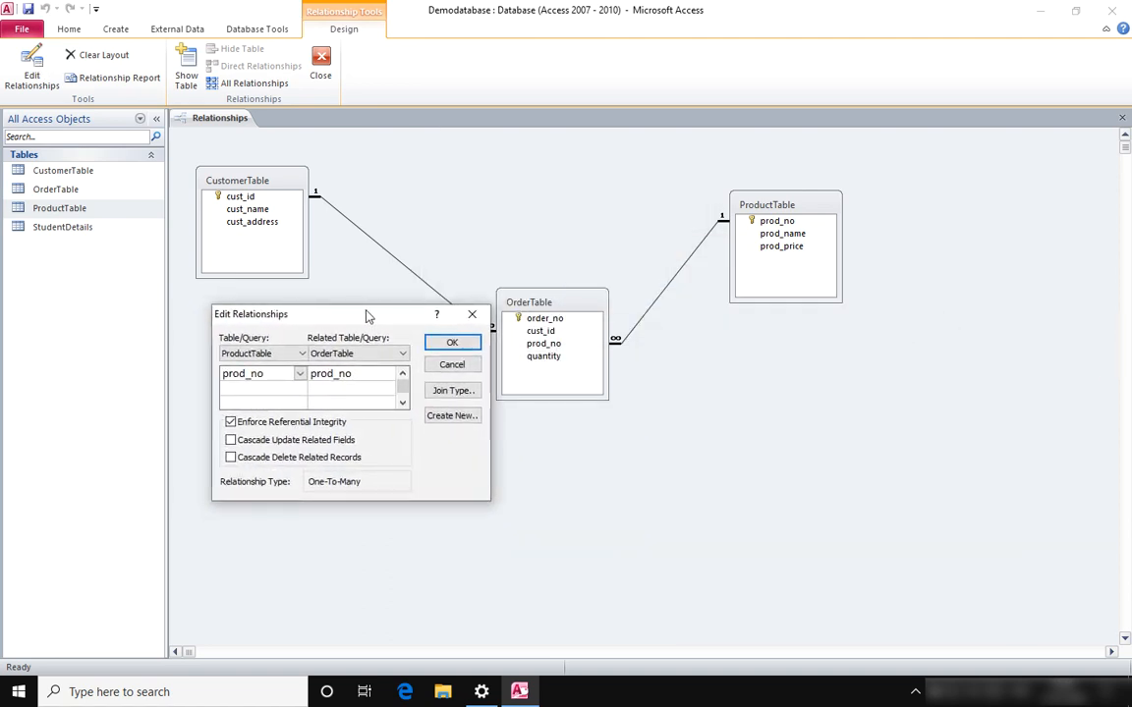
Review the table, field and Enforce Referential Integrity options of the ProductTable–OrderTable relationship, leaving integrity enforced.
click(300, 354)
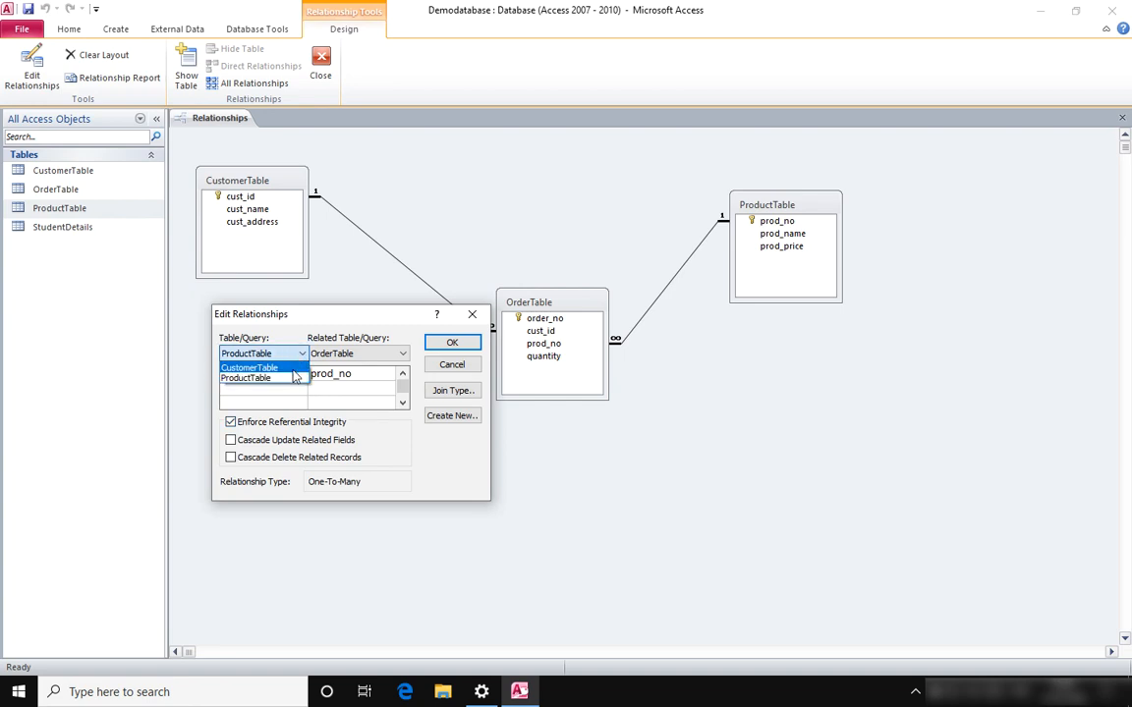
click(295, 379)
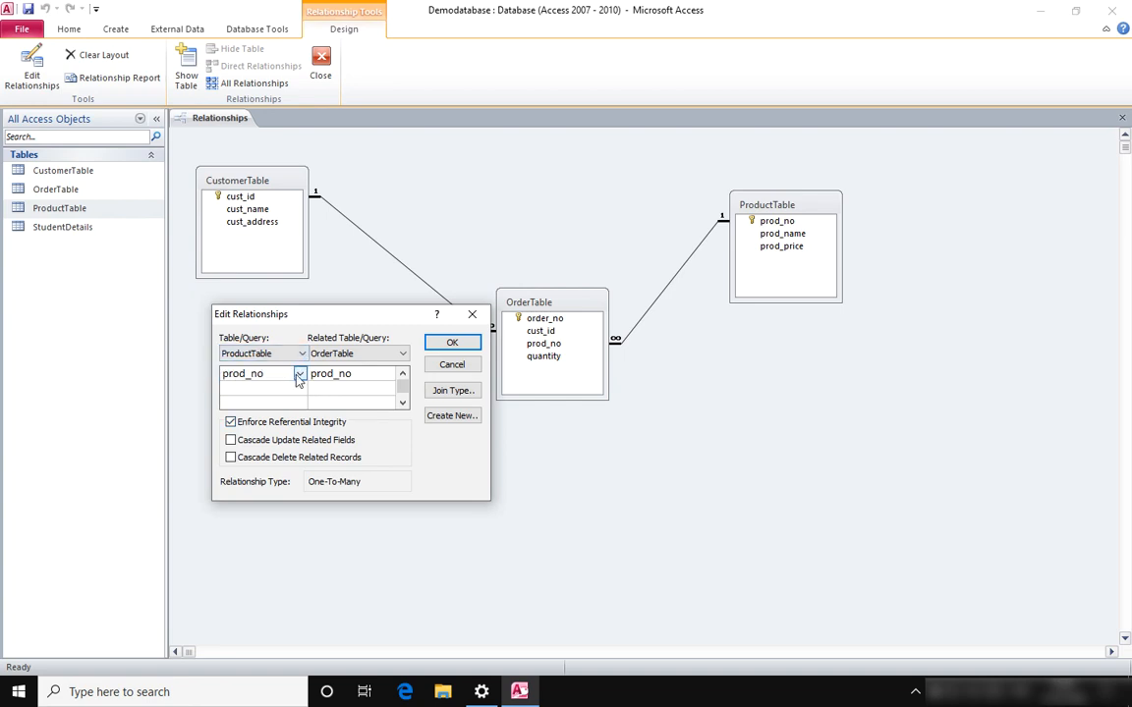
click(299, 376)
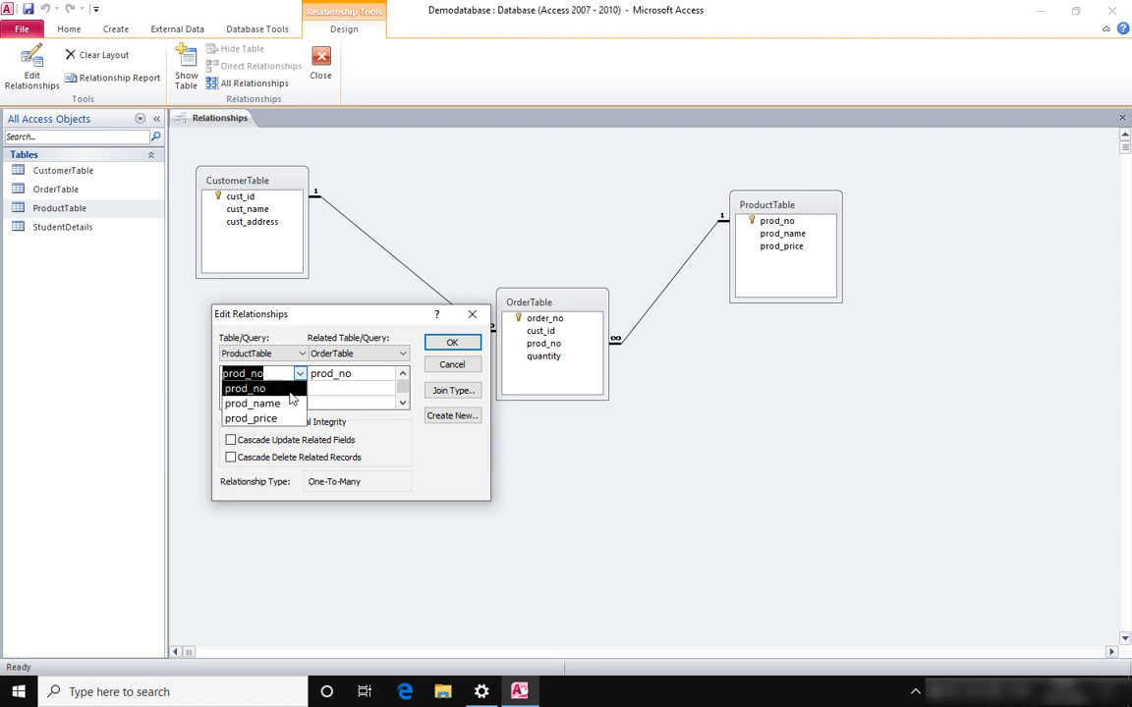
click(299, 375)
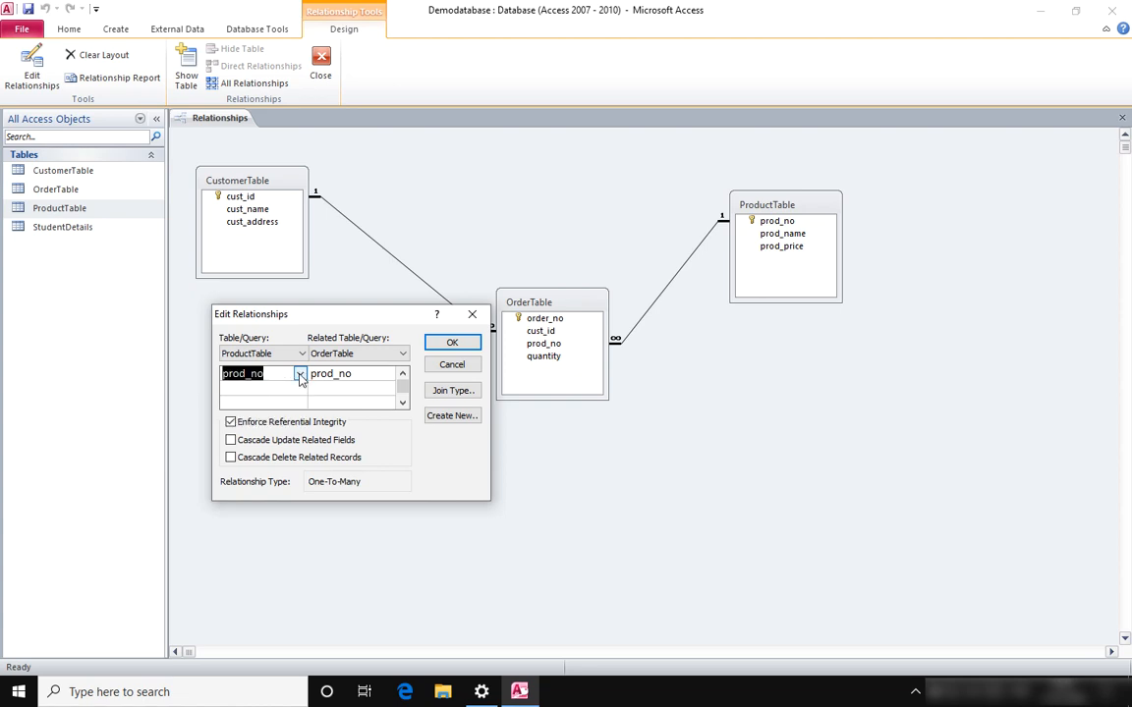
click(230, 424)
click(231, 423)
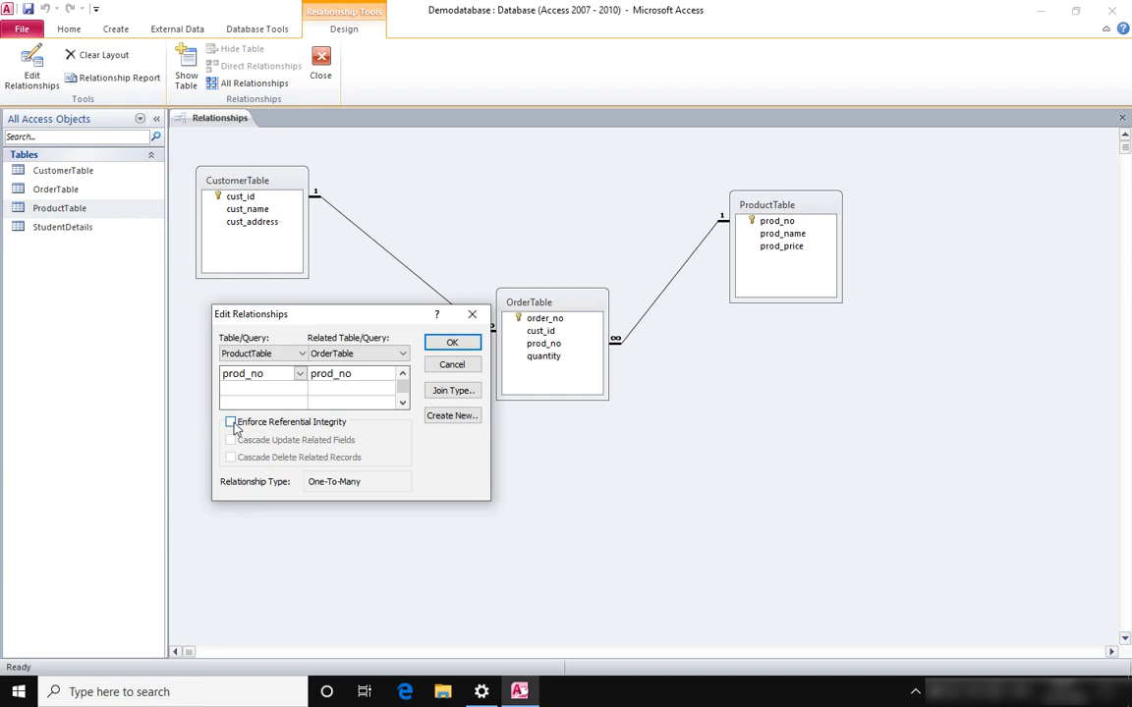
click(231, 423)
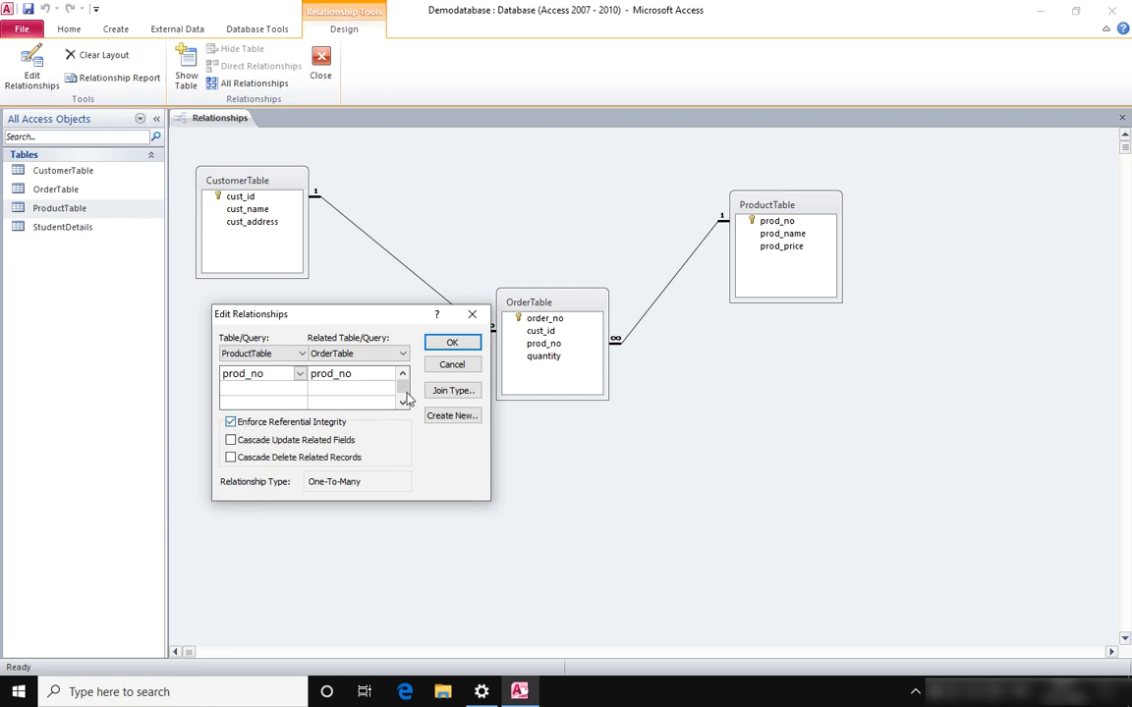
click(450, 344)
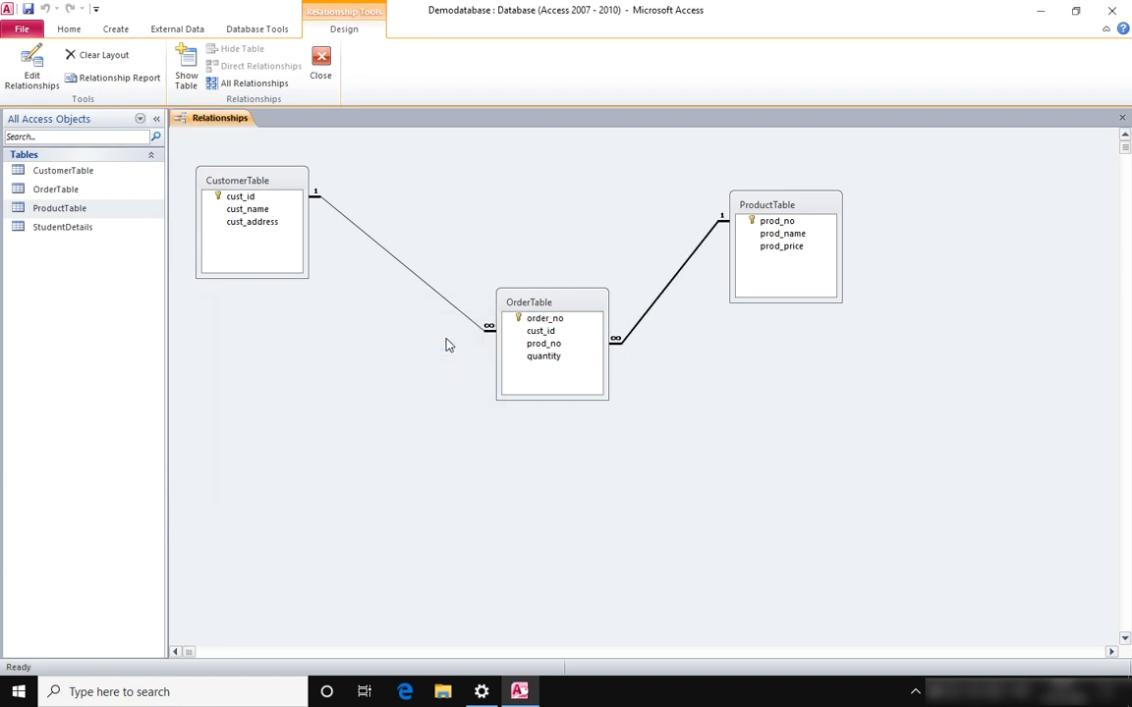
Delete the relationship between ProductTable and OrderTable permanently.
right_click(655, 306)
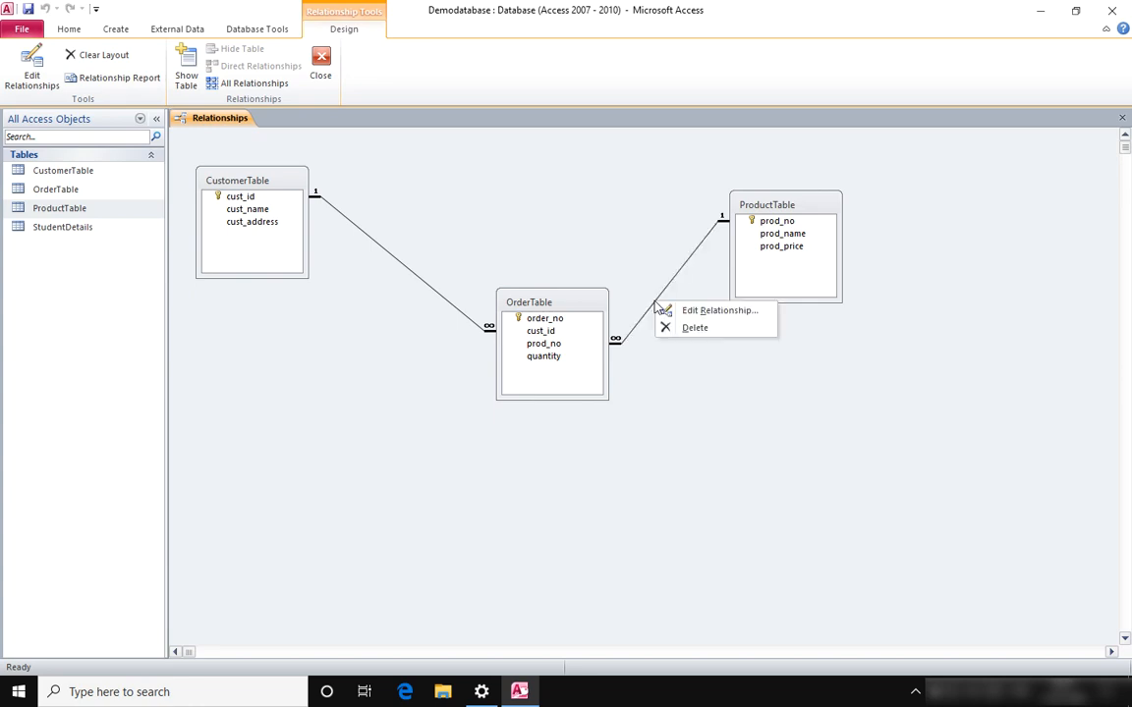
click(695, 328)
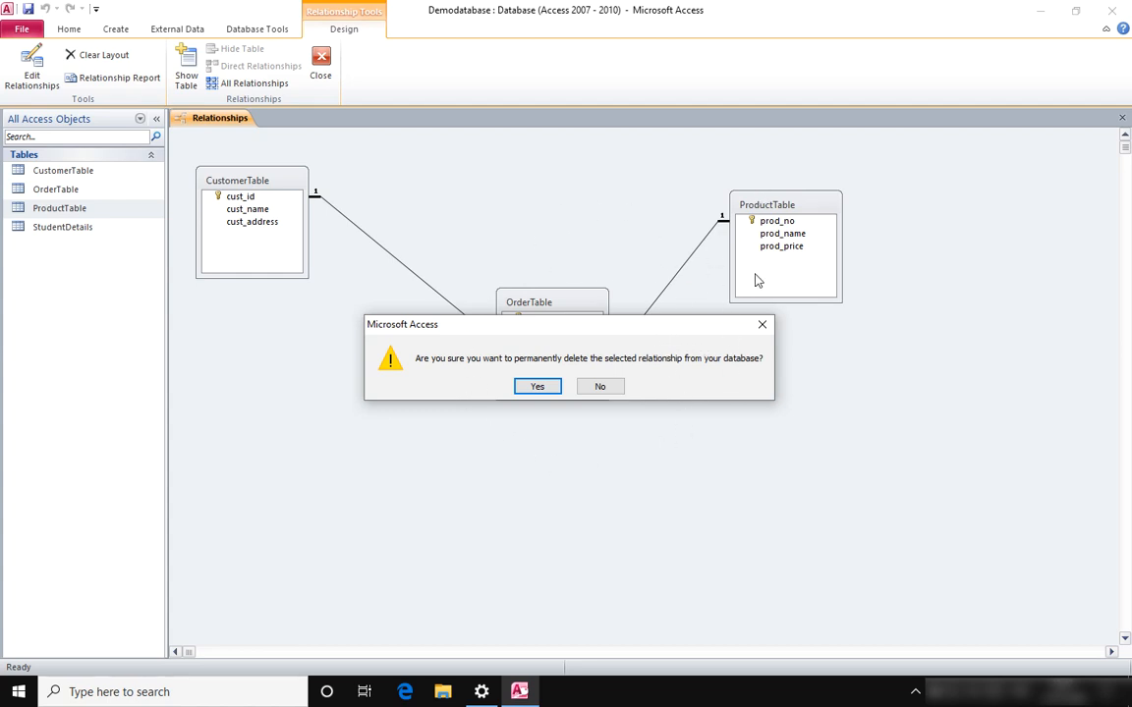
click(539, 387)
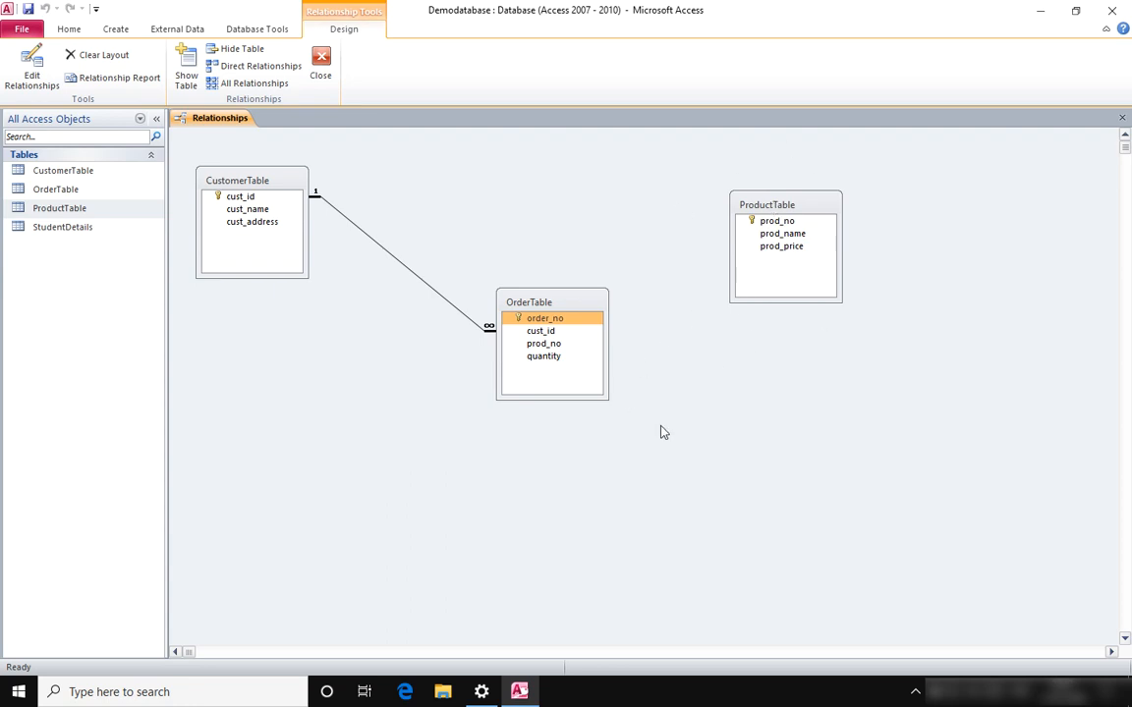
Hide ProductTable from the relationships layout and close the layout.
click(797, 206)
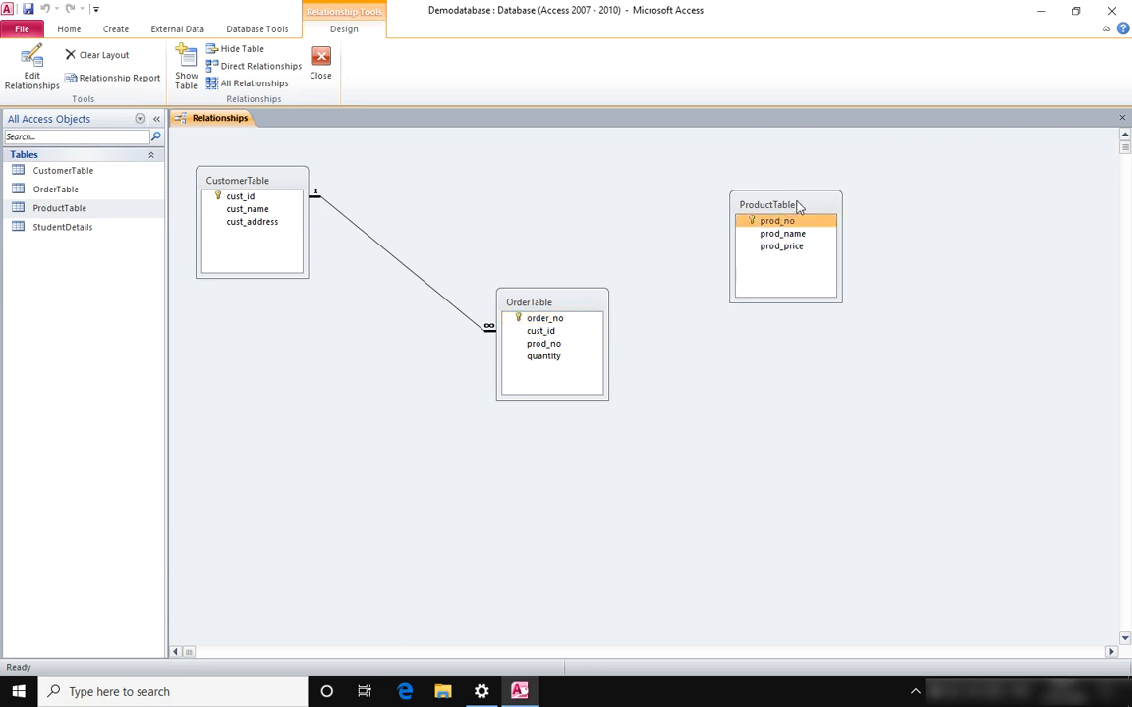
click(260, 50)
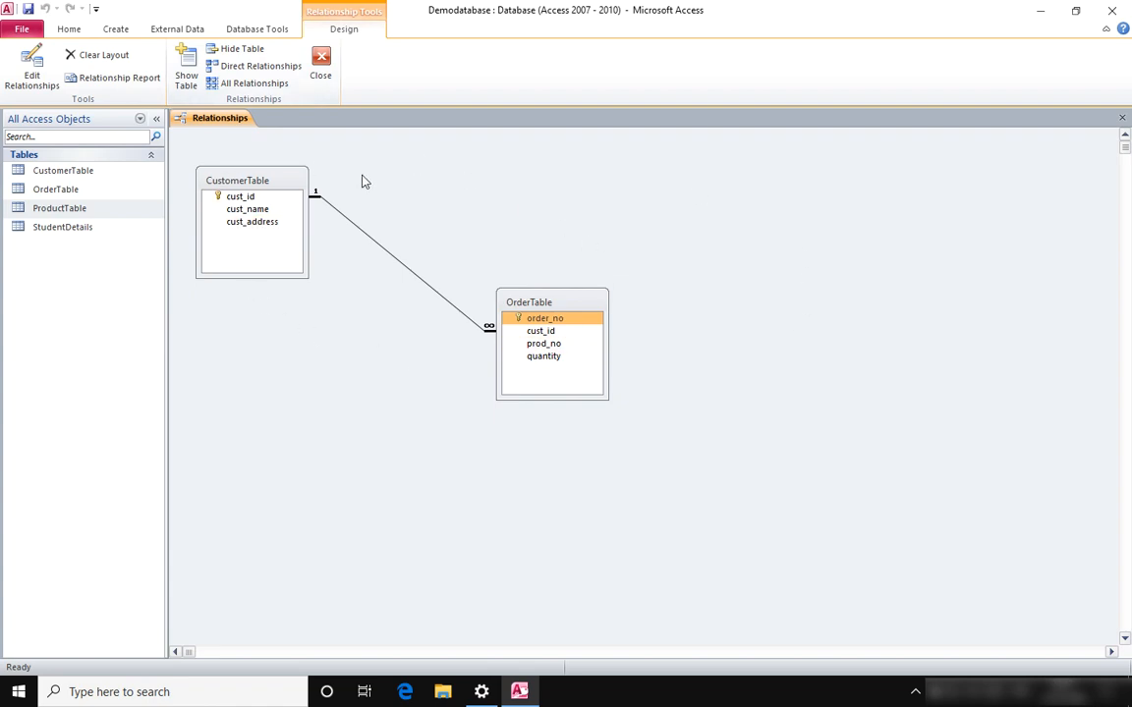
click(273, 182)
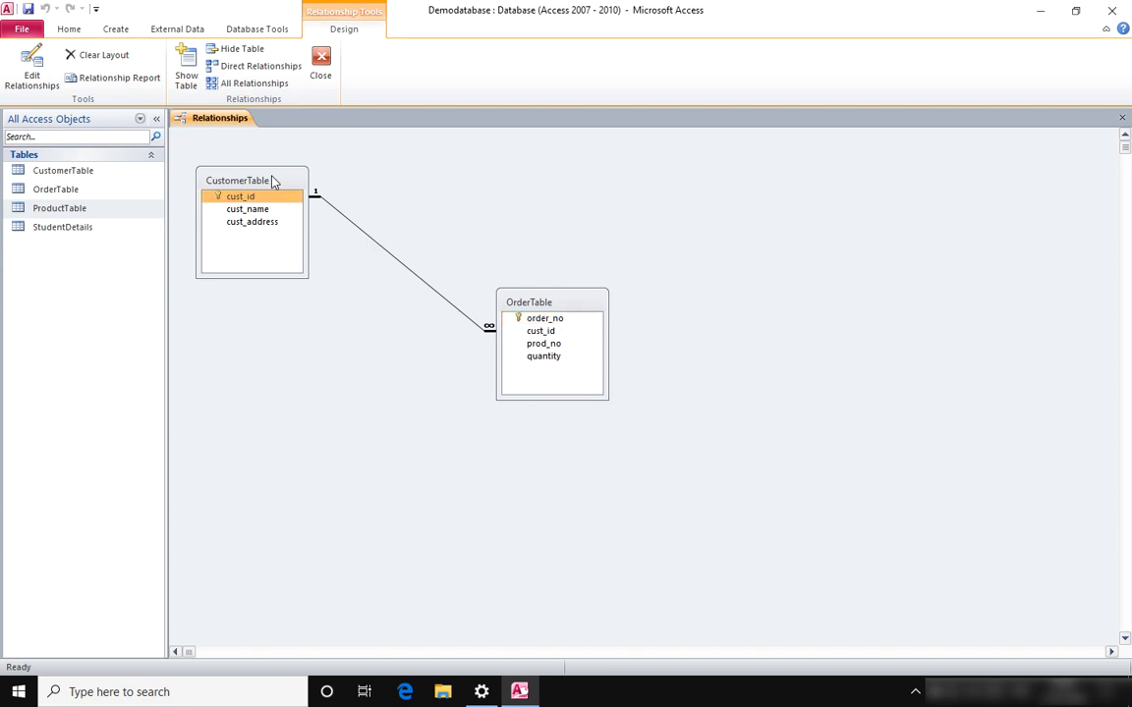
click(557, 301)
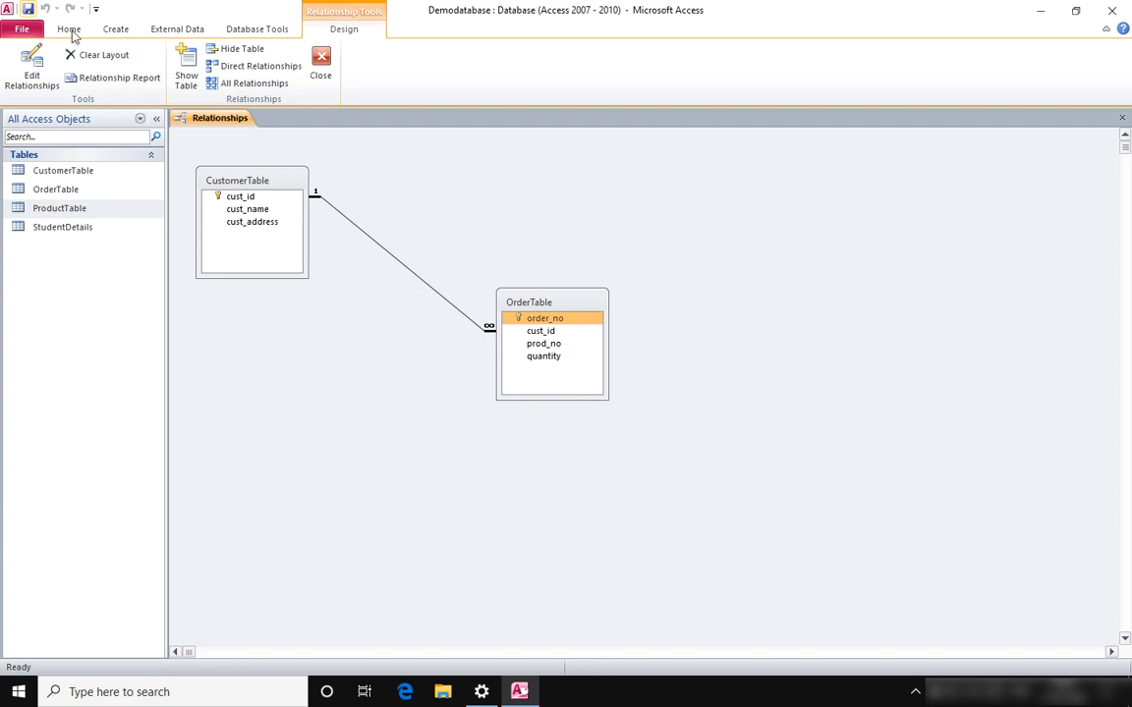
click(321, 67)
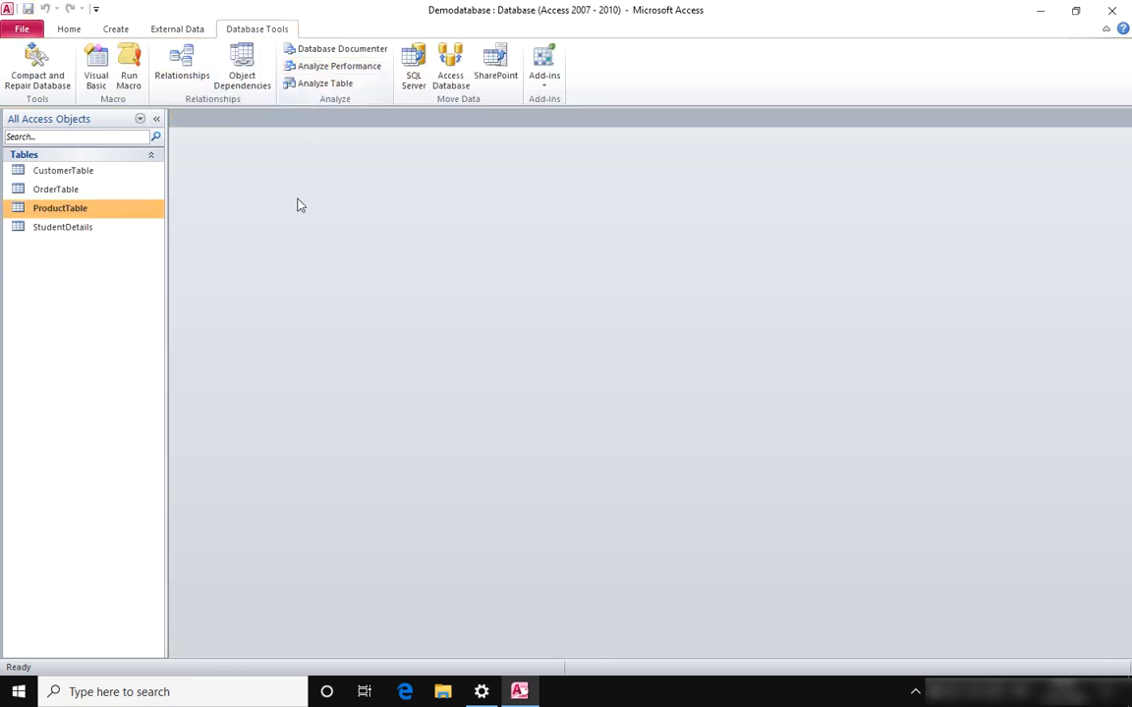
Open ProductTable and OrderTable and try to add a third order with a cust_id missing from CustomerTable, prod_no P5 and quantity 40.
double_click(106, 211)
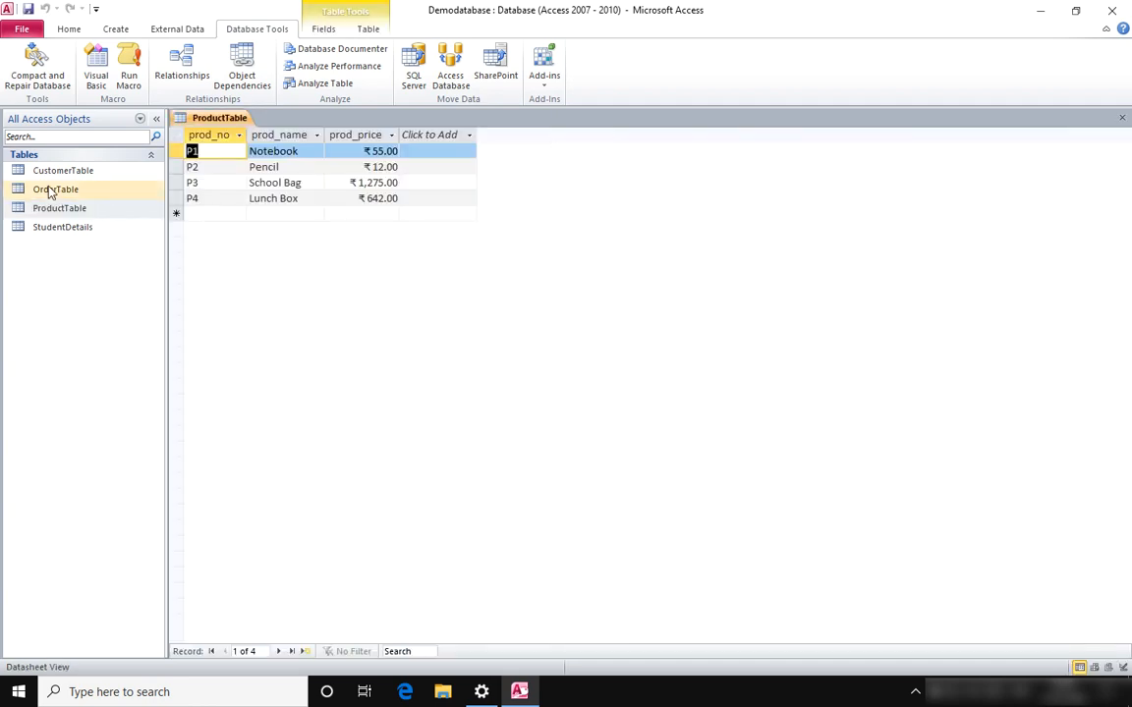
double_click(51, 190)
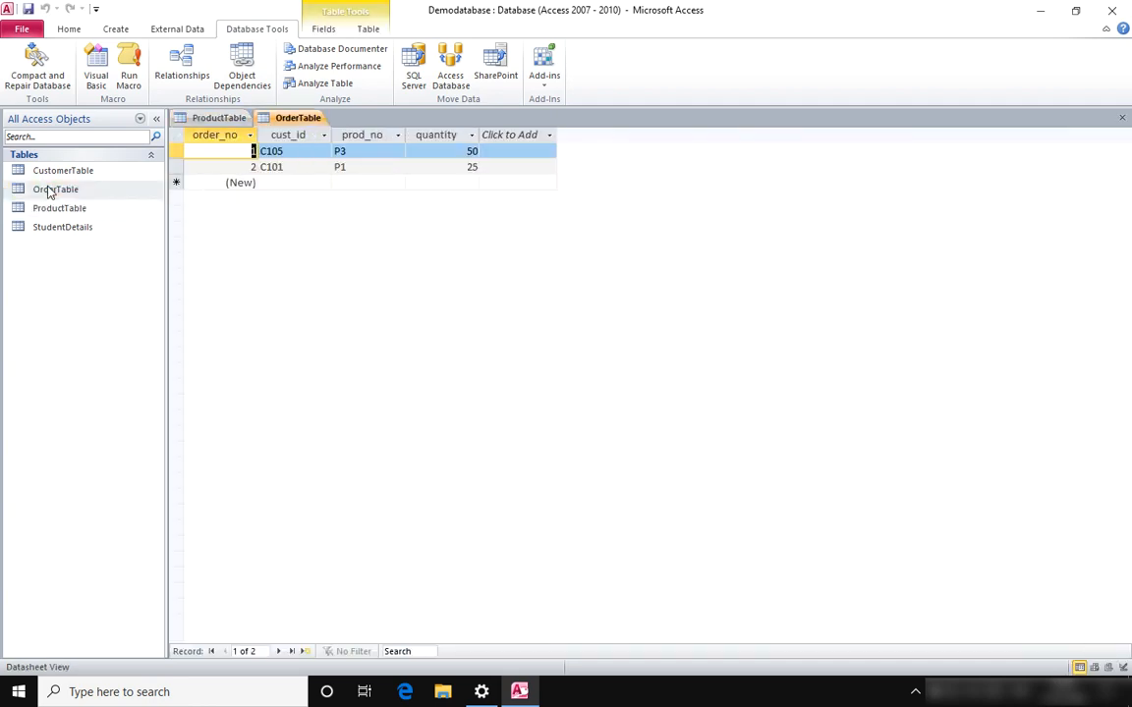
click(279, 182)
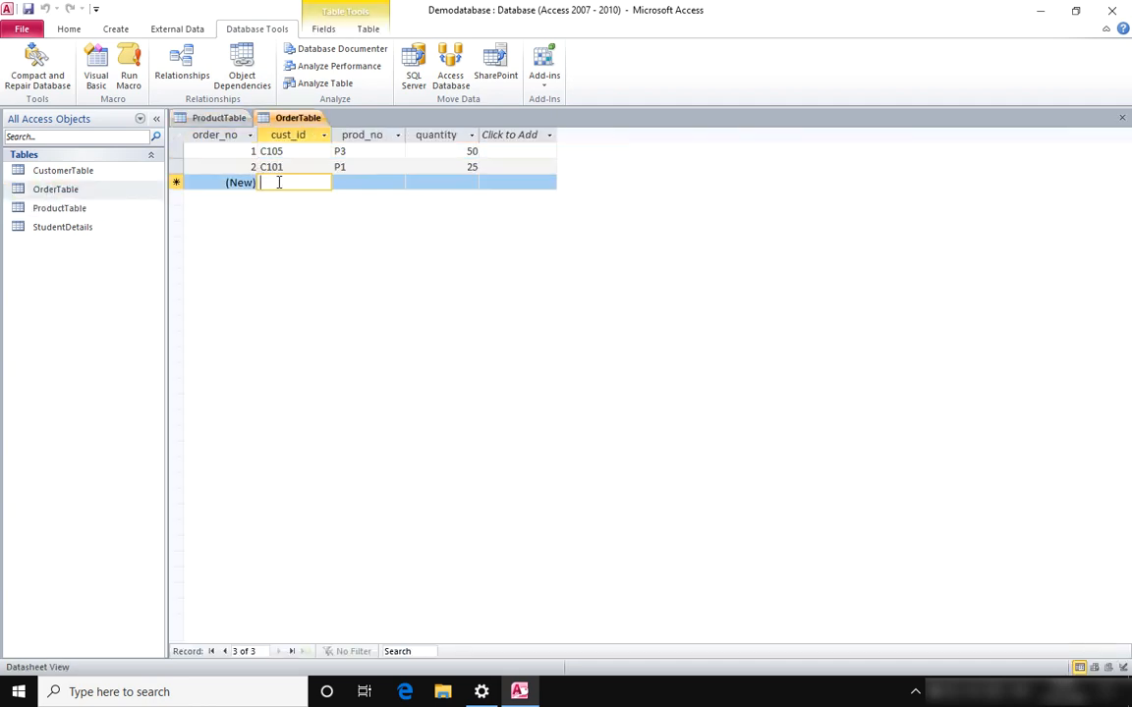
text(C)
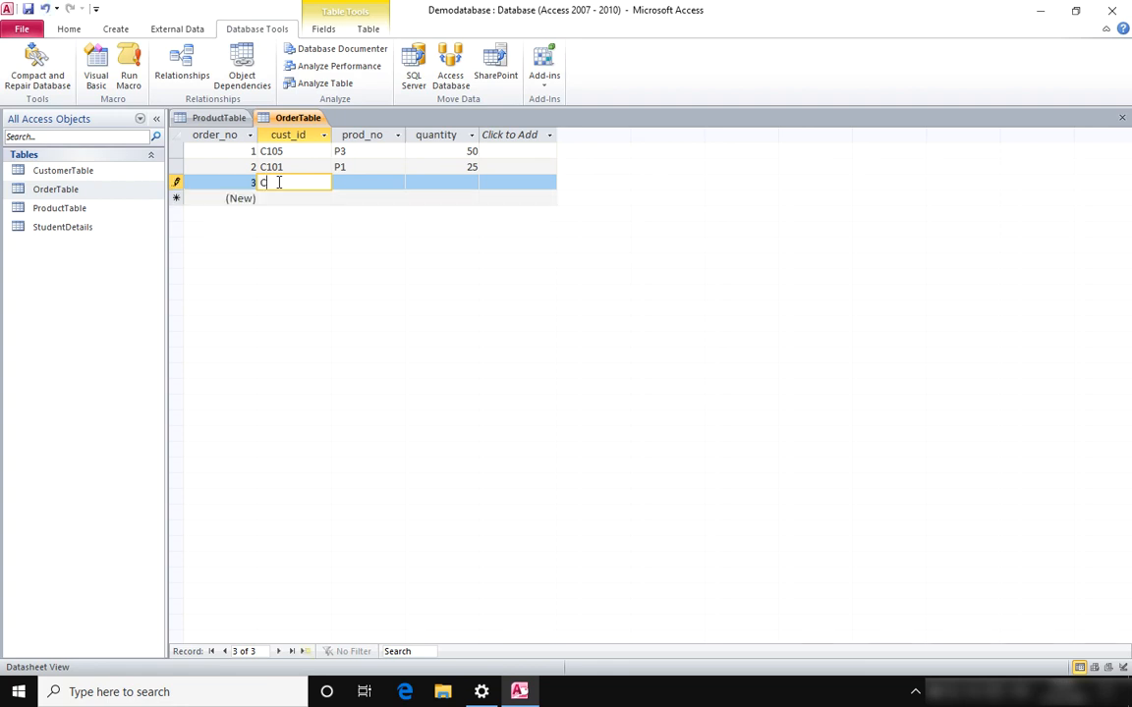
text(10)
key(Tab)
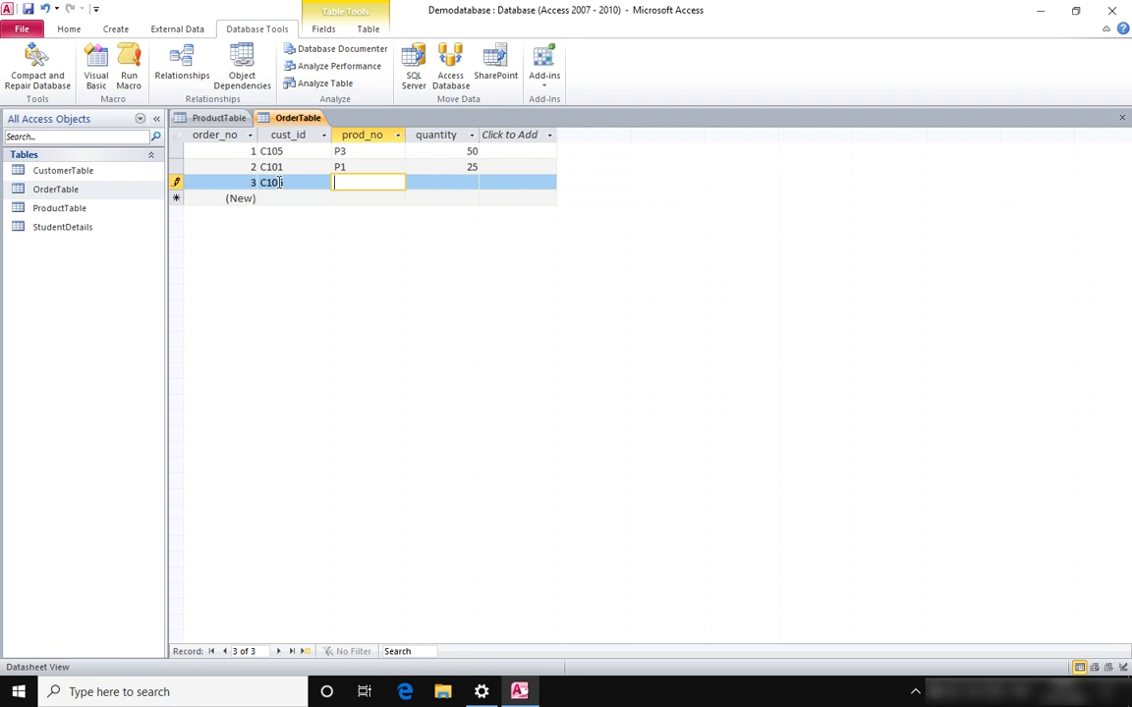
text(P5)
key(Tab)
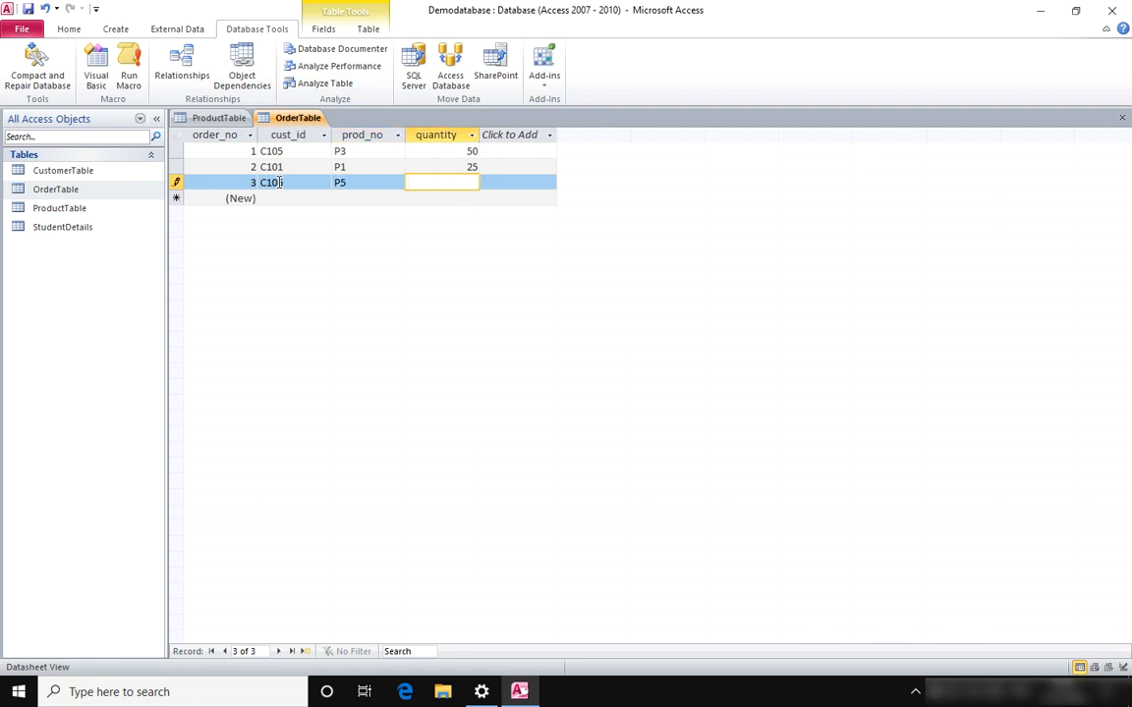
text(40)
click(284, 200)
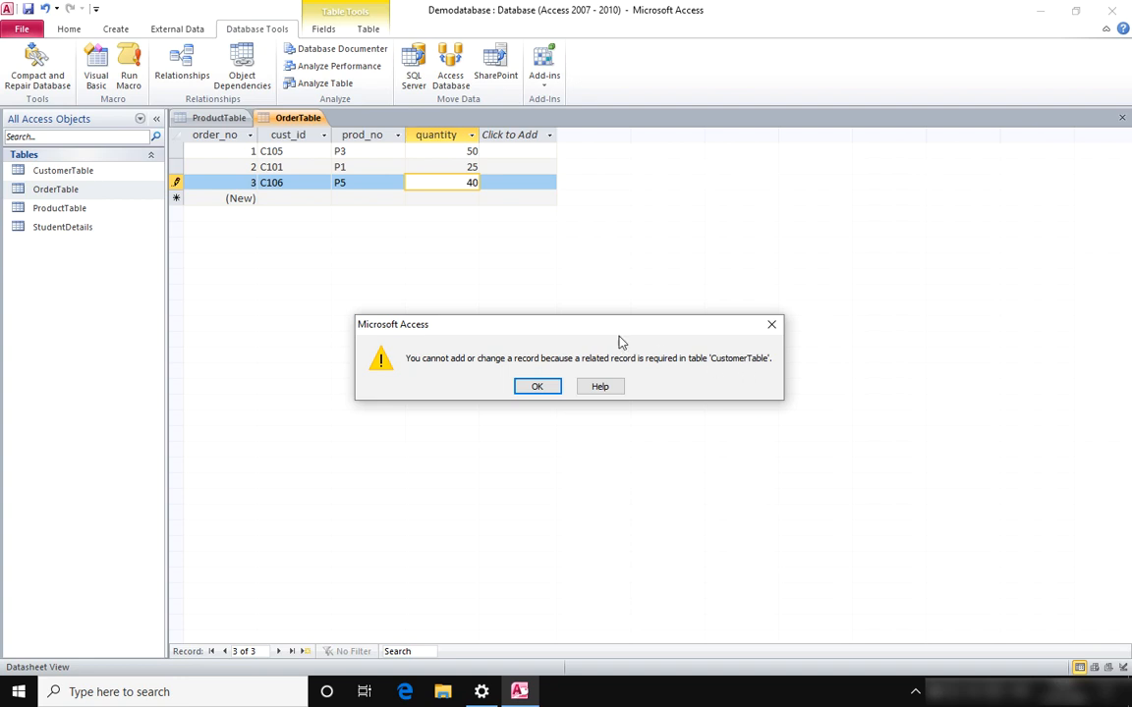
click(536, 387)
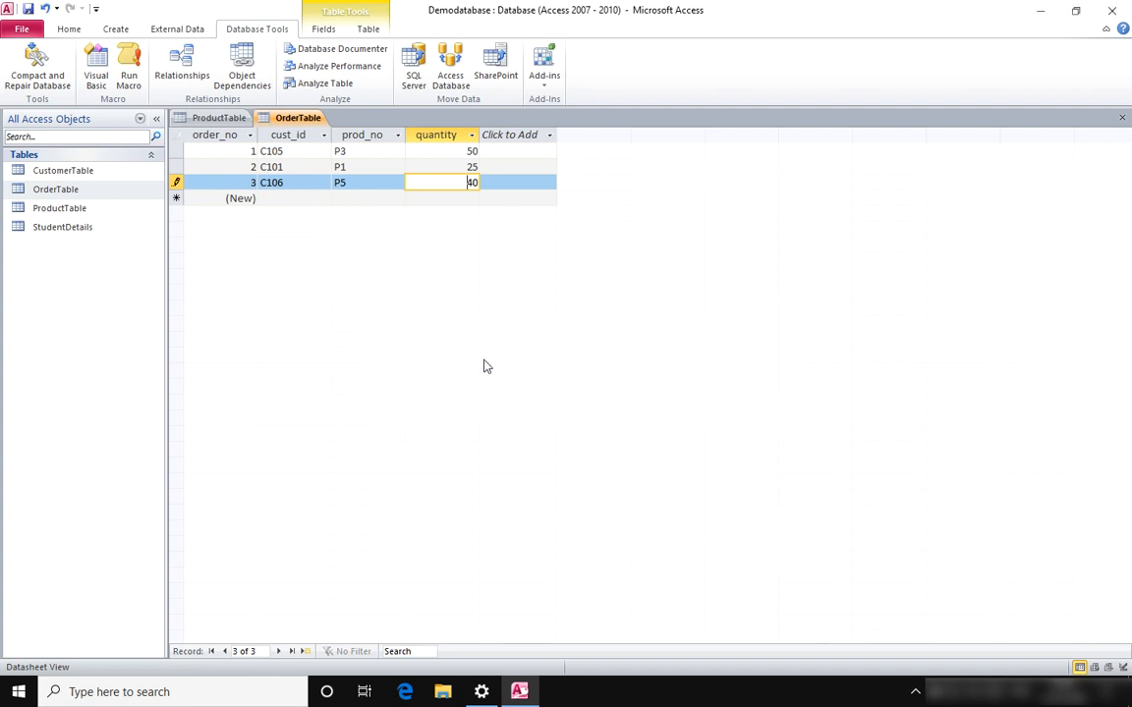
Check the customer IDs in CustomerTable, set the third order's cust_id to the fourth customer's ID and save the record.
click(299, 184)
double_click(83, 173)
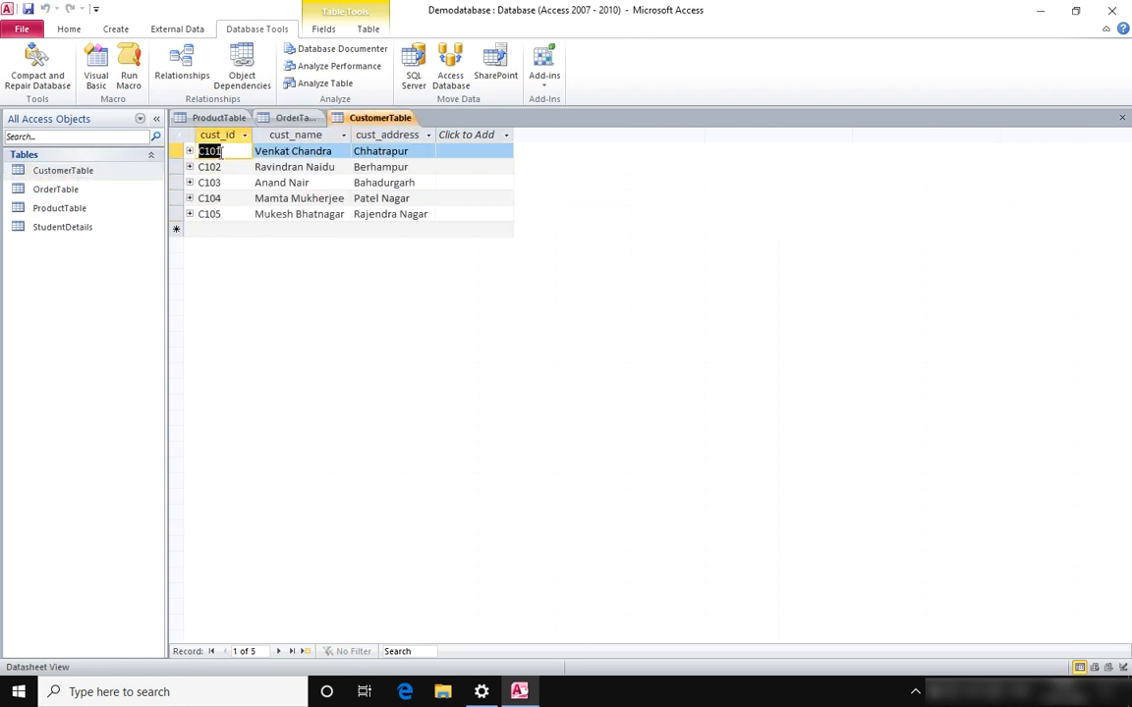
click(295, 118)
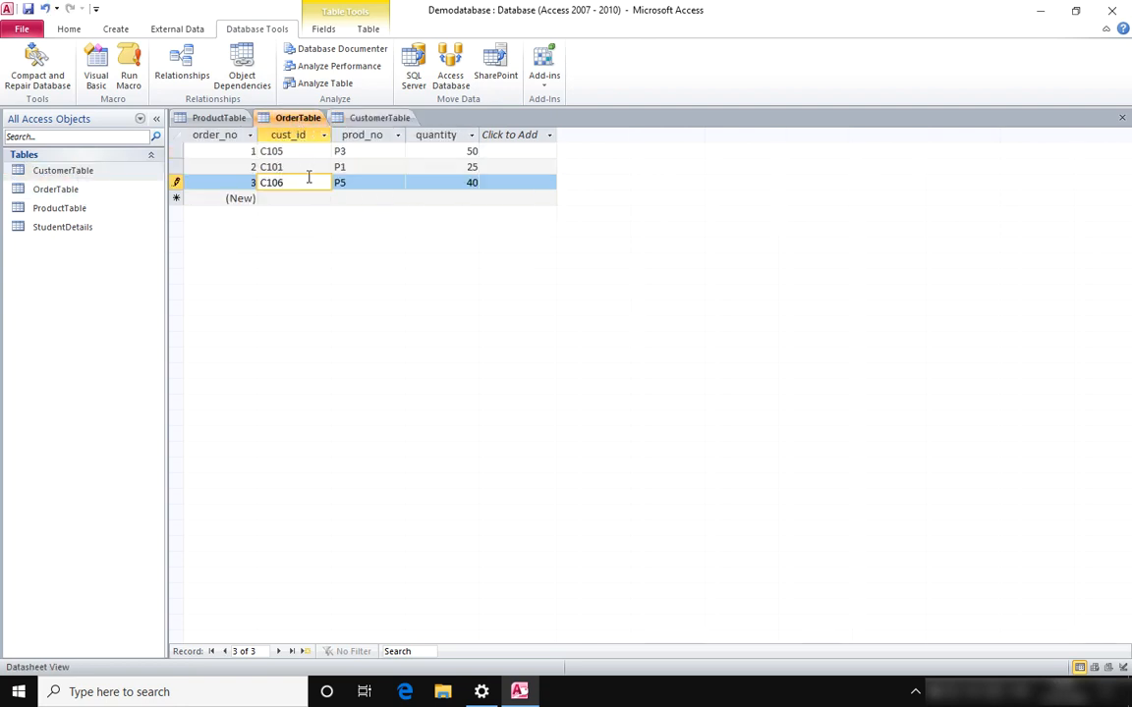
key(BackSpace)
click(306, 198)
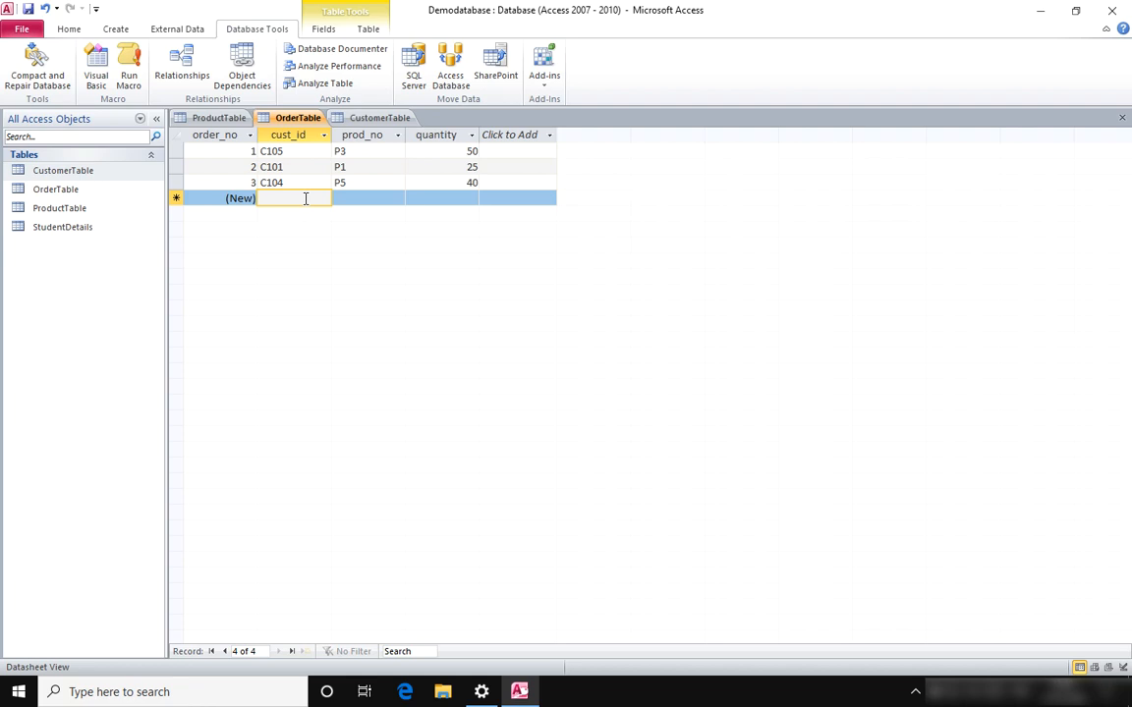
Compare the third order's prod_no in OrderTable with the product numbers listed in ProductTable.
click(383, 182)
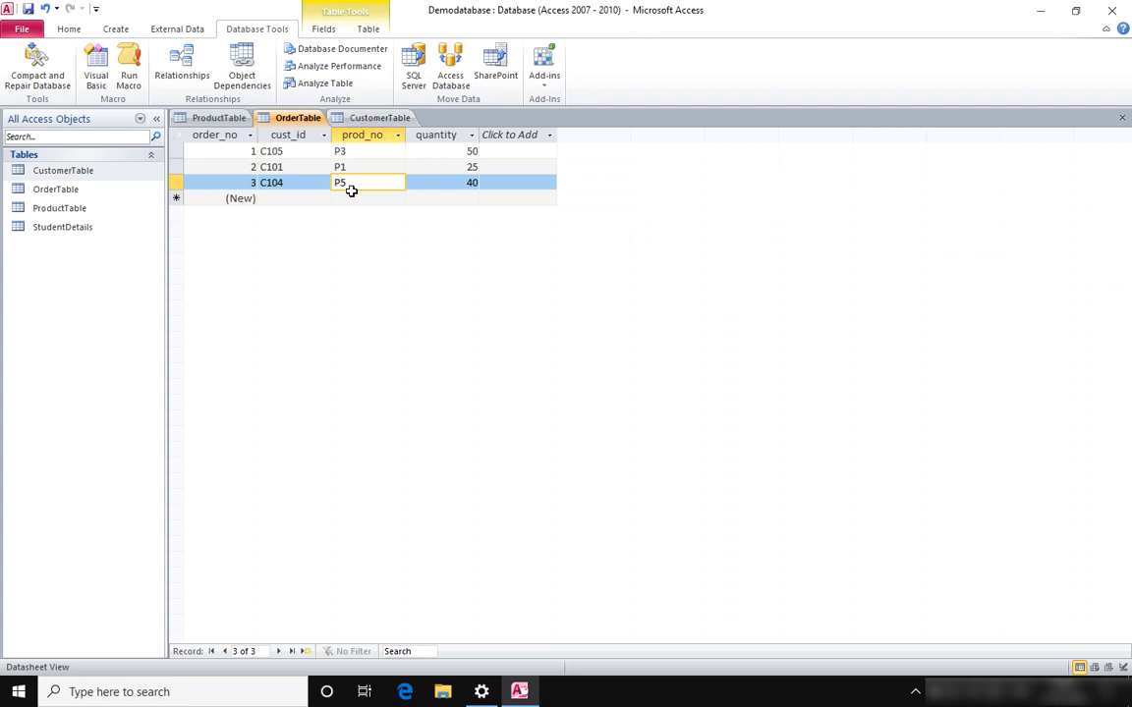
click(201, 117)
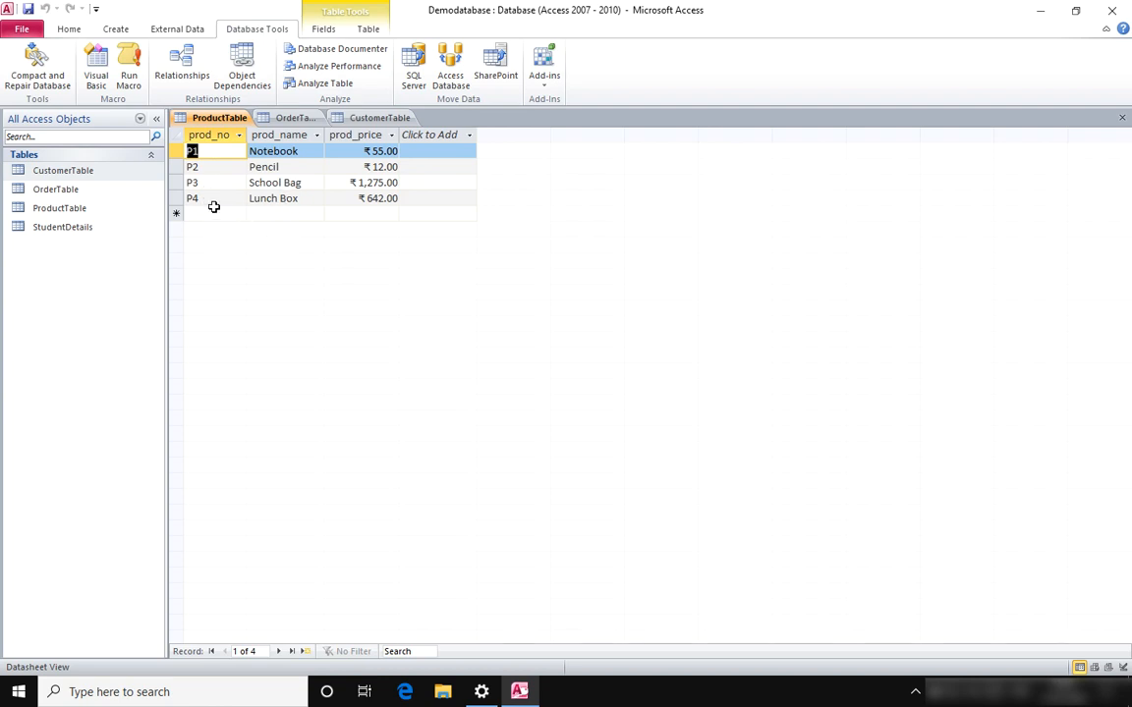
click(295, 122)
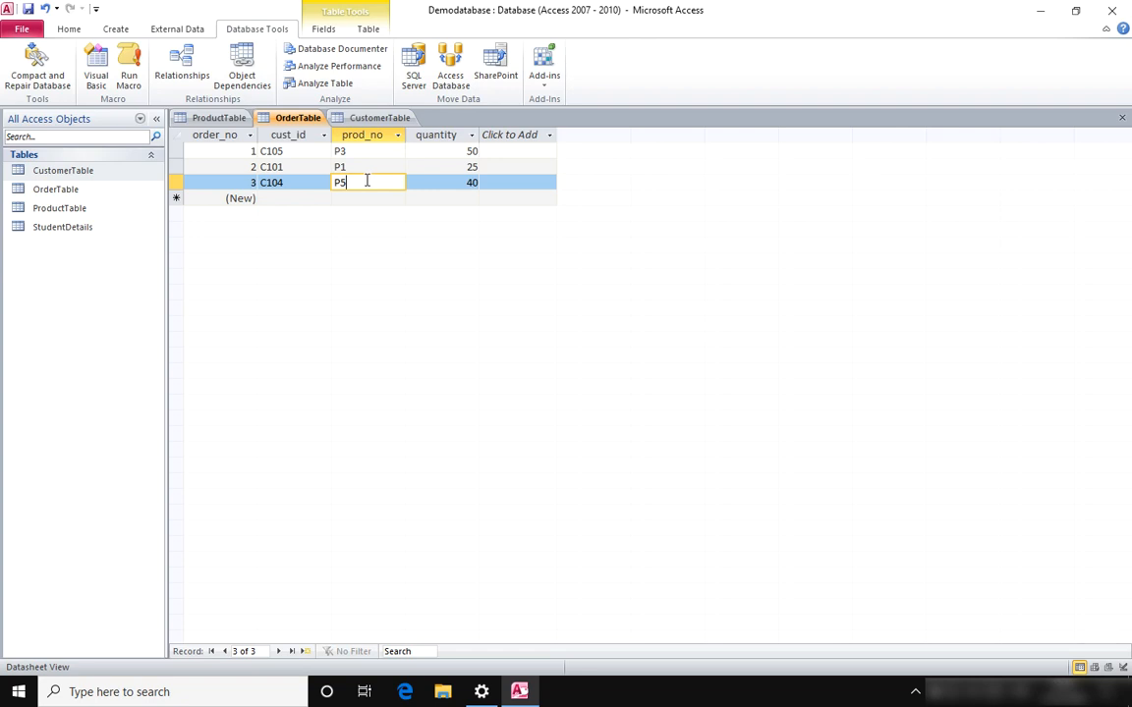
drag(366, 181, 321, 179)
click(354, 183)
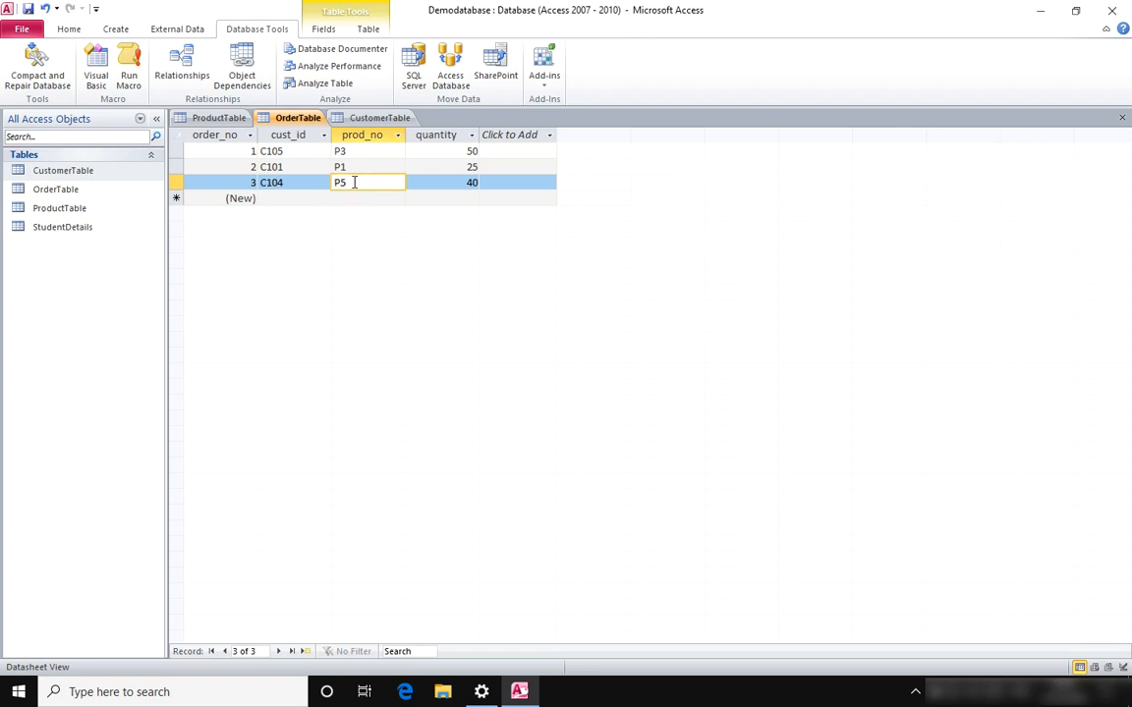